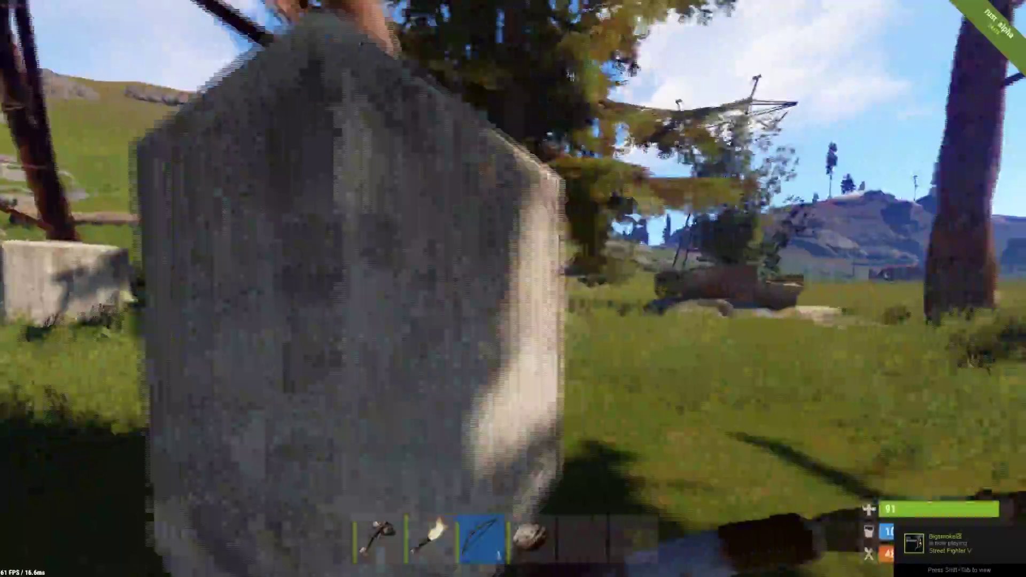
# Walk past the crates on the rock into the grassy field with the hunting bow drawn.
pyautogui.press('w')
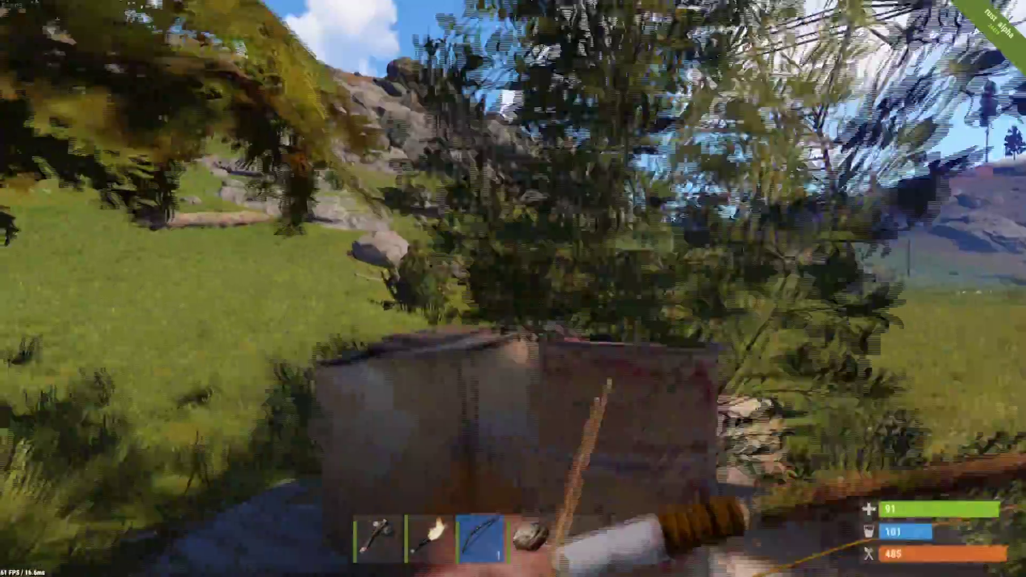
pyautogui.rightClick(513, 288)
pyautogui.press('w')
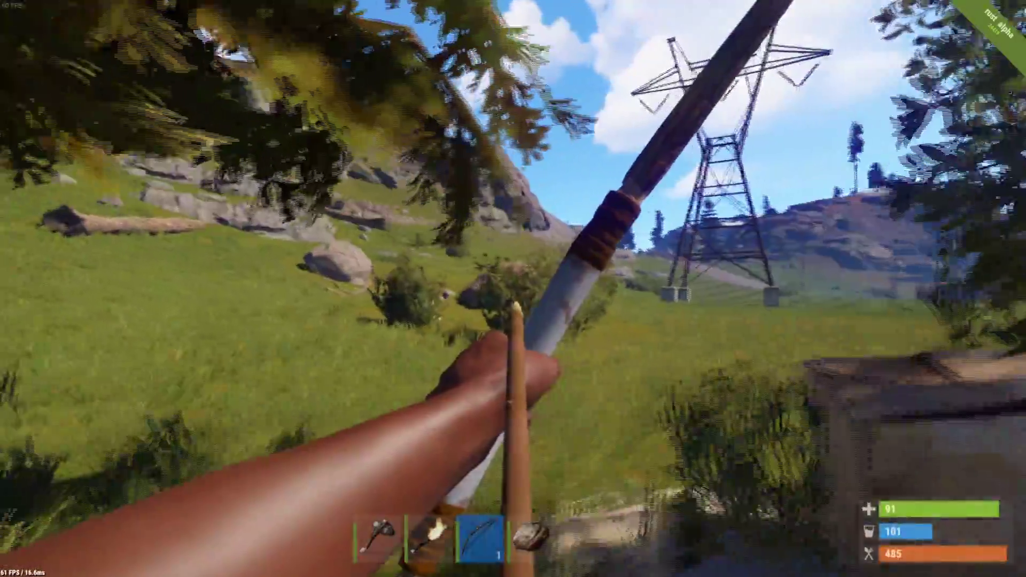
pyautogui.press('d')
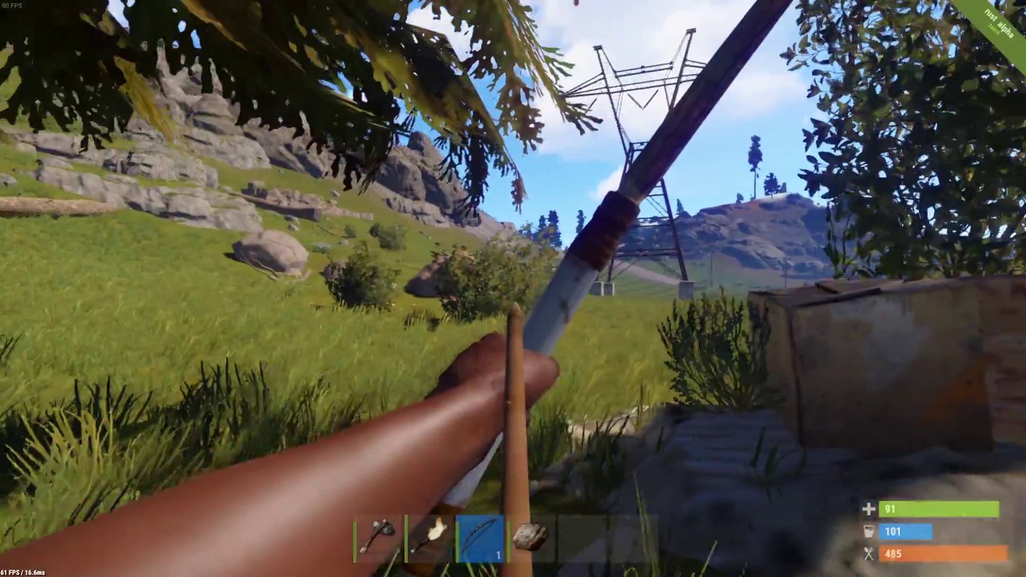
pyautogui.press('d')
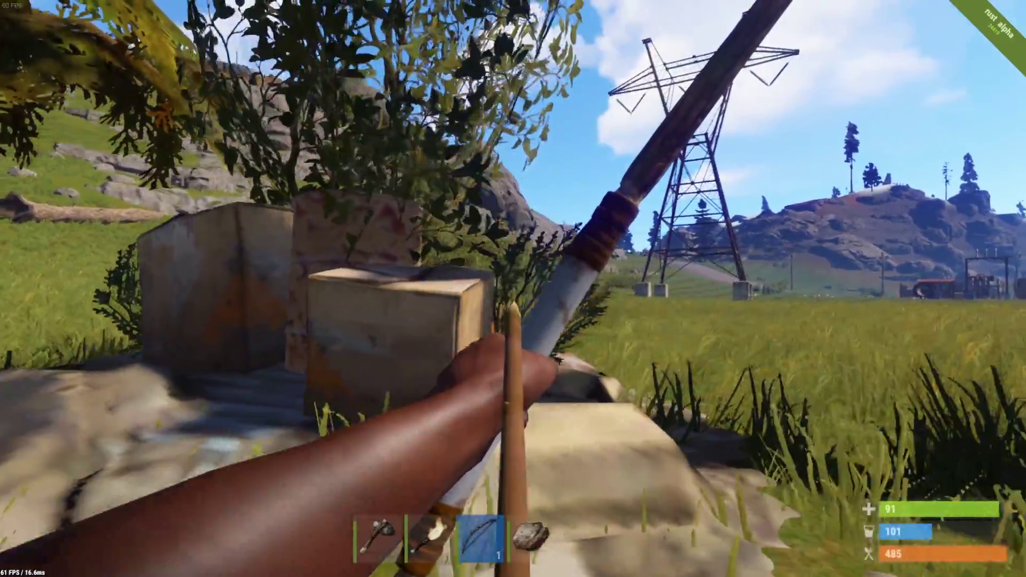
pyautogui.press('d')
pyautogui.press('a')
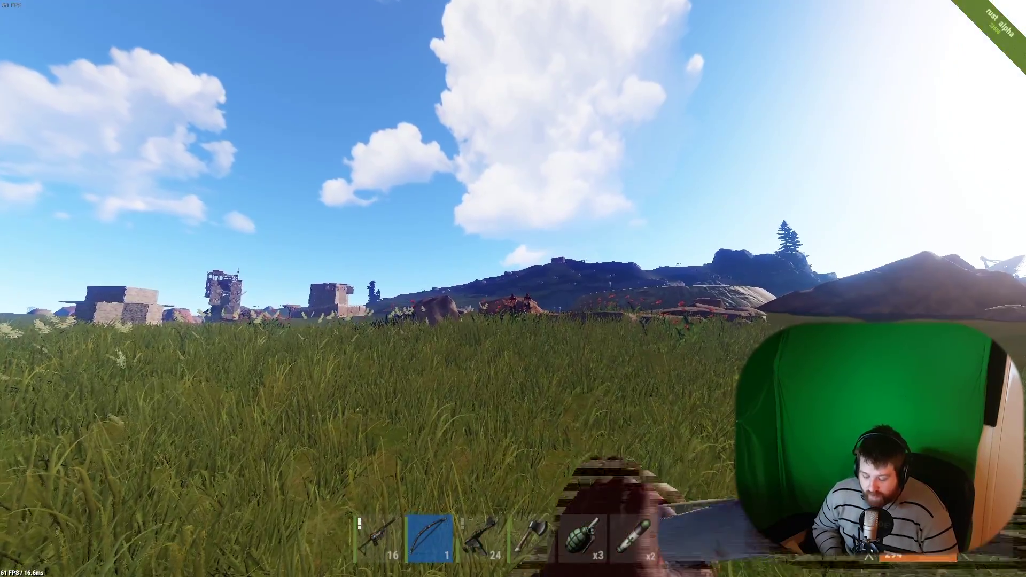
# Shoot two arrows across the field, then loot the body in the tunnel.
pyautogui.rightClick(513, 289)
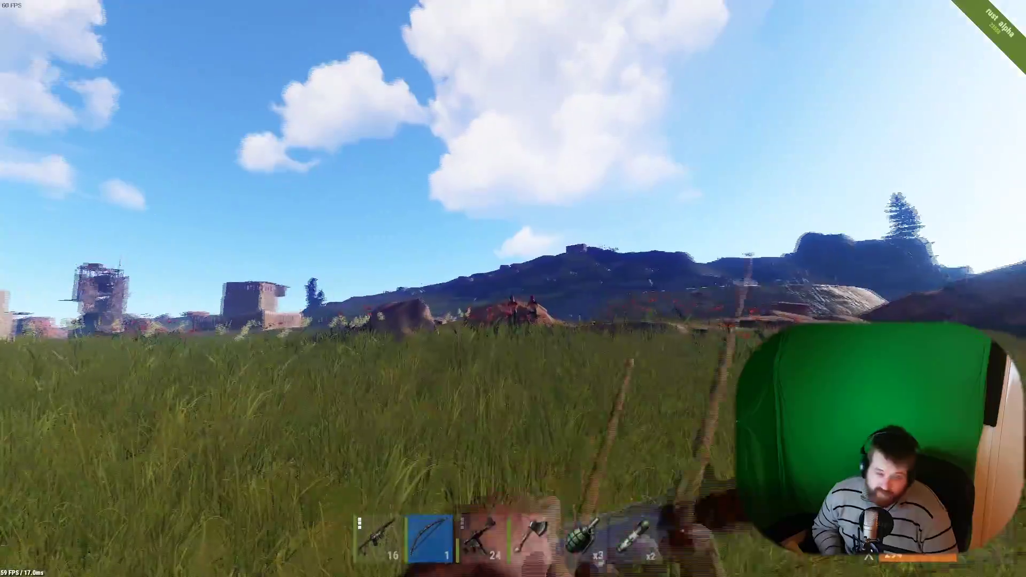
pyautogui.click(513, 288)
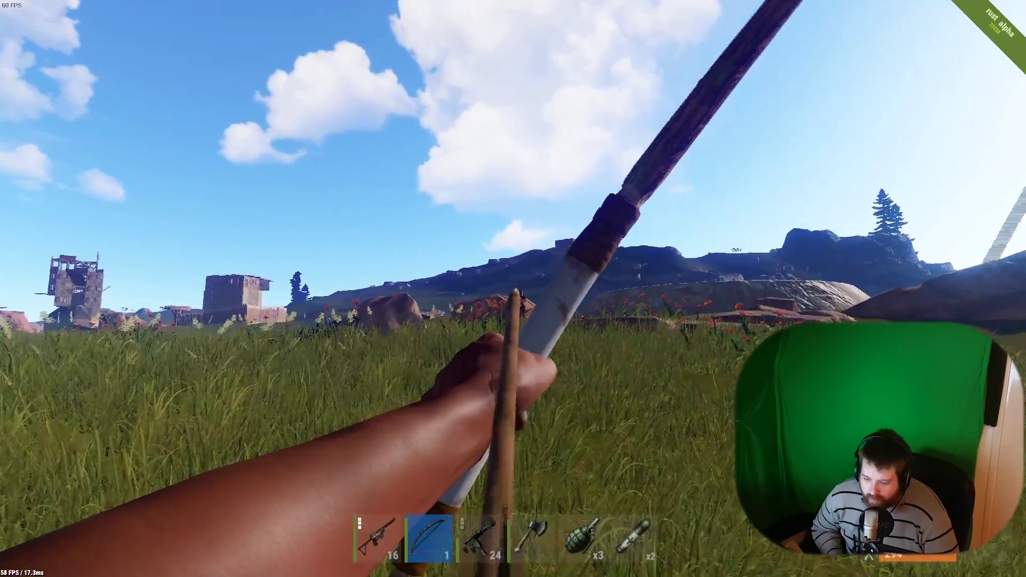
pyautogui.click(513, 288)
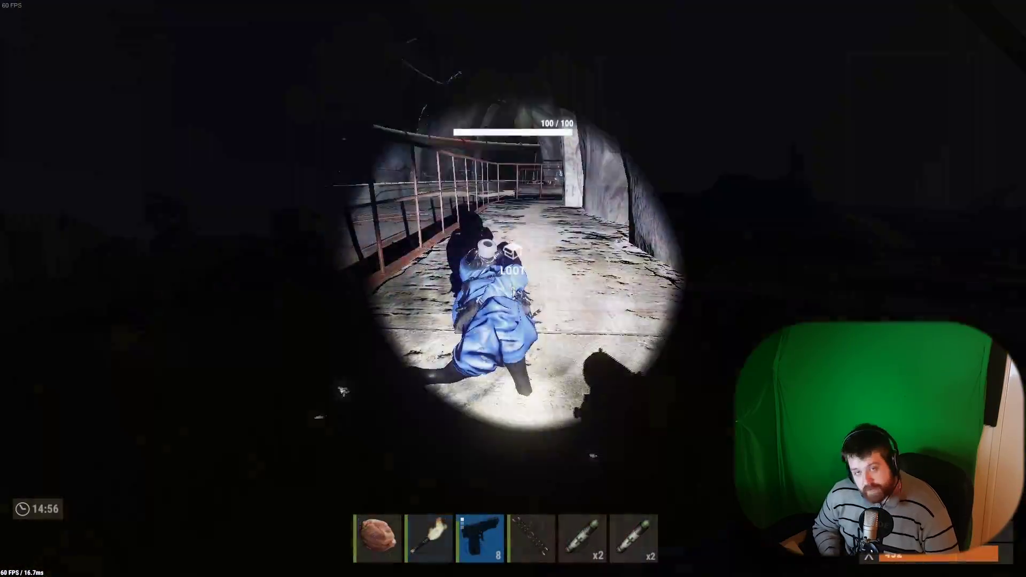
pyautogui.press('e')
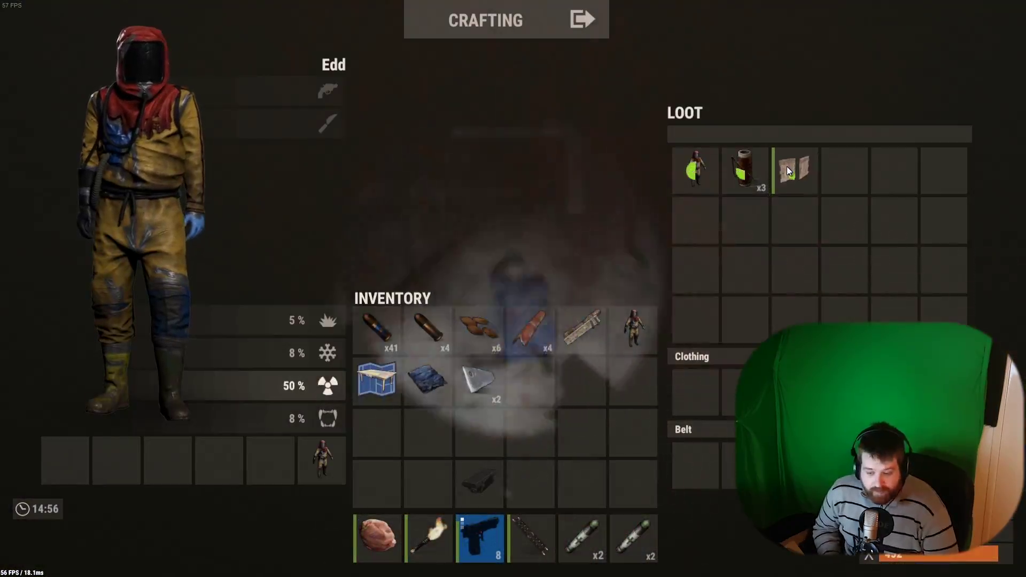
pyautogui.press('Tab')
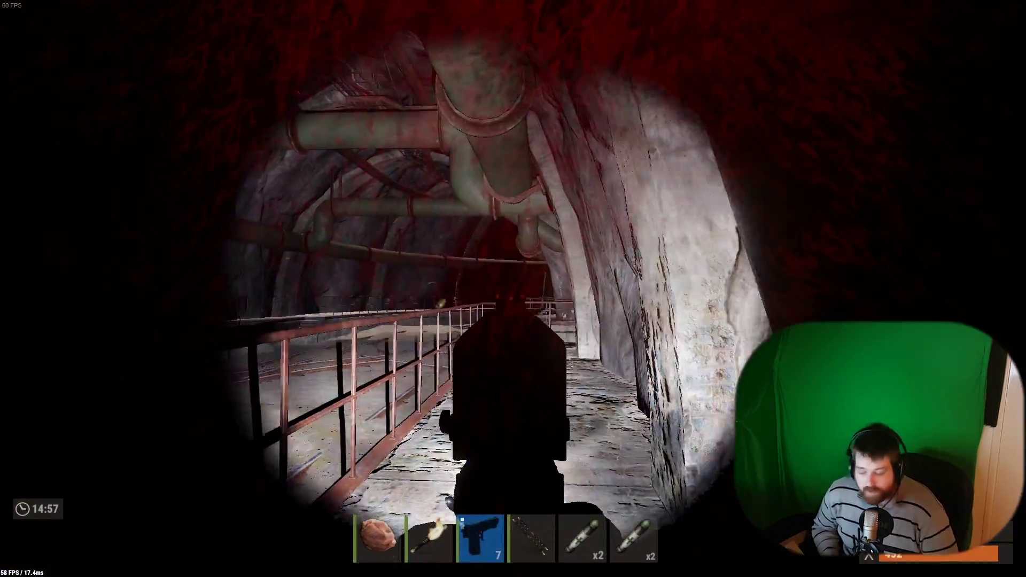
# Fire four pistol shots down the tunnel and walk along the walkway.
pyautogui.click(512, 289)
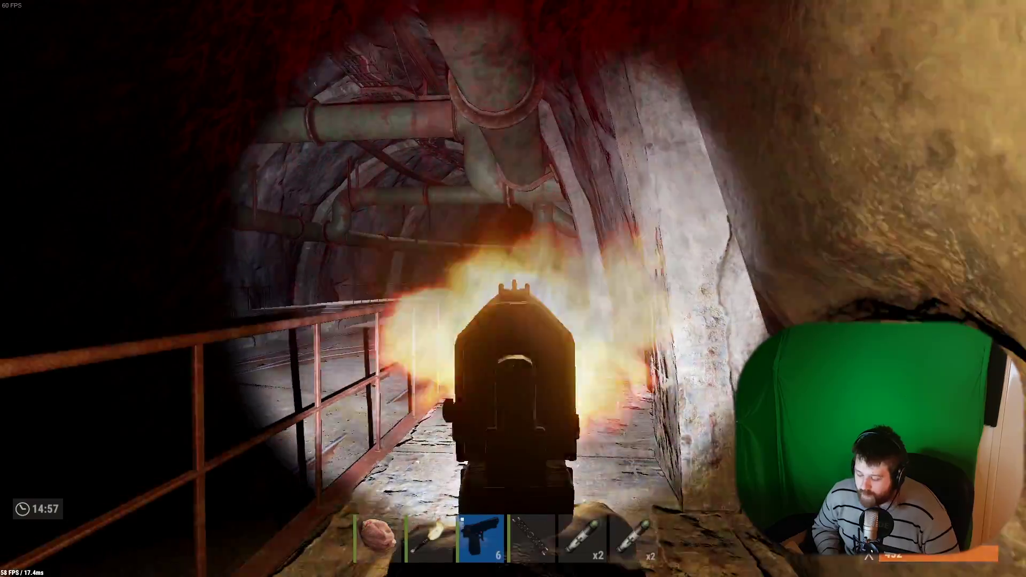
pyautogui.click(512, 288)
pyautogui.click(513, 288)
pyautogui.click(513, 288)
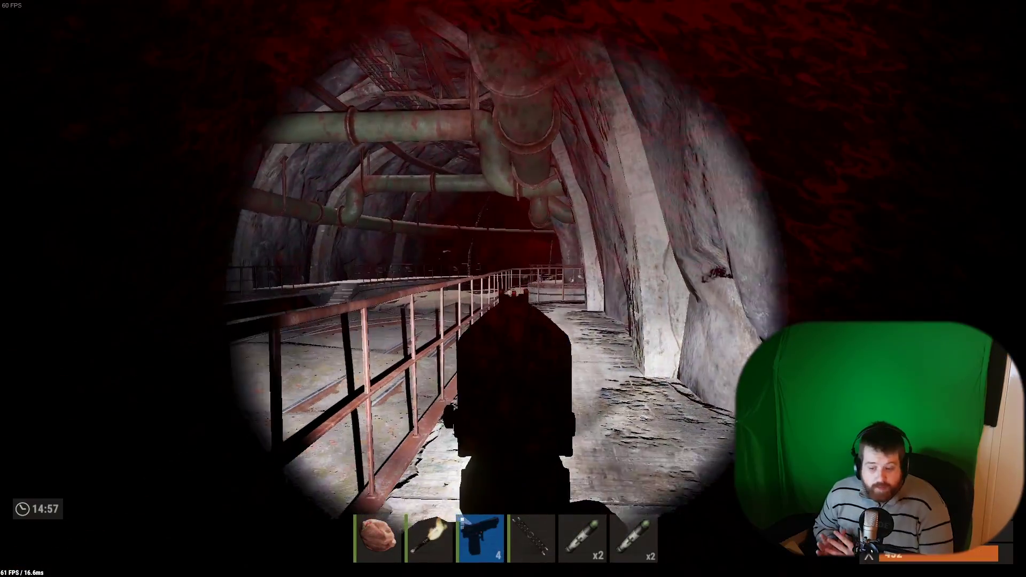
pyautogui.press('w')
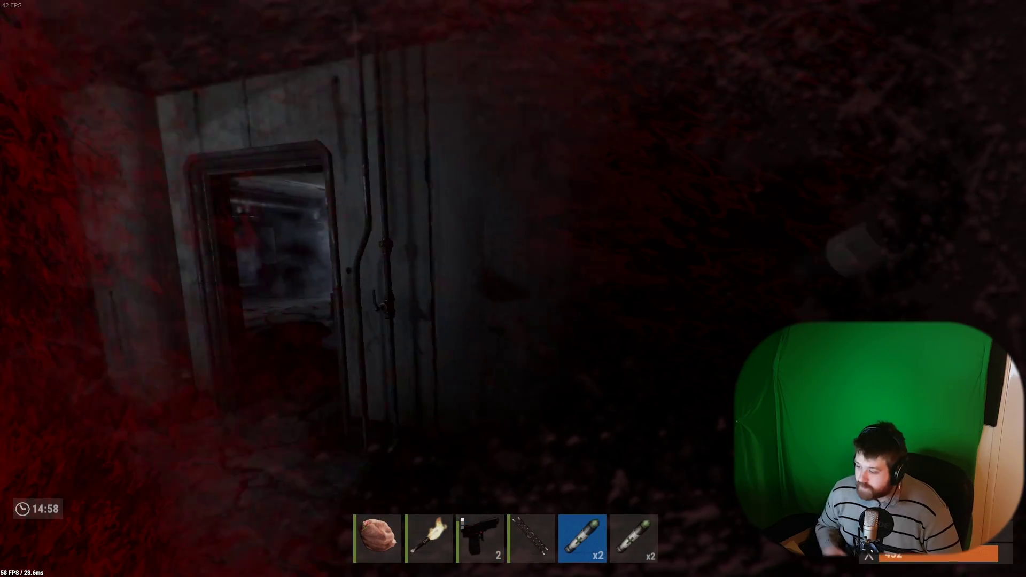
pyautogui.press('a')
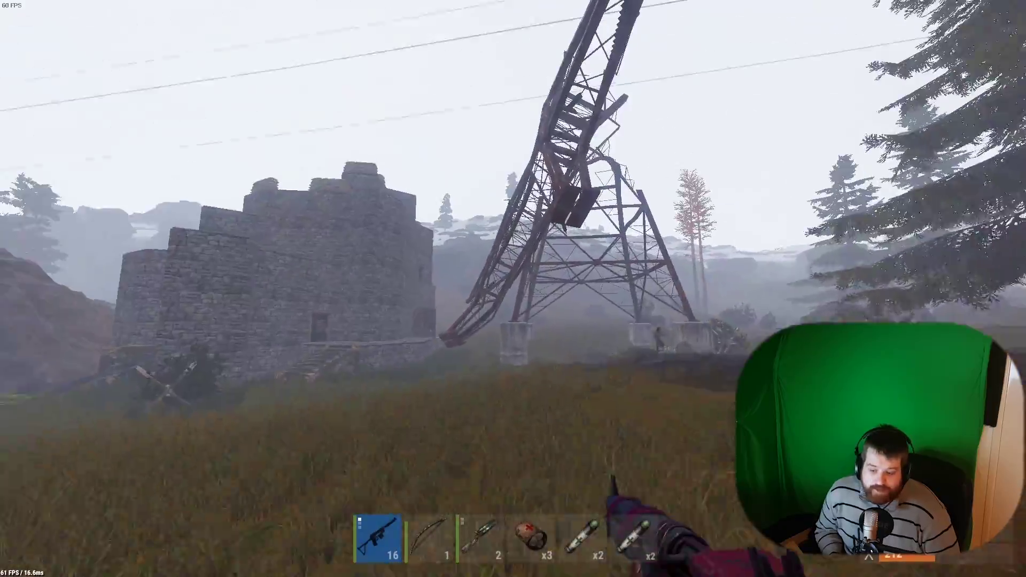
# Fire and reload the shotgun near the power tower, then inject a syringe to heal.
pyautogui.press('w')
pyautogui.rightClick(513, 289)
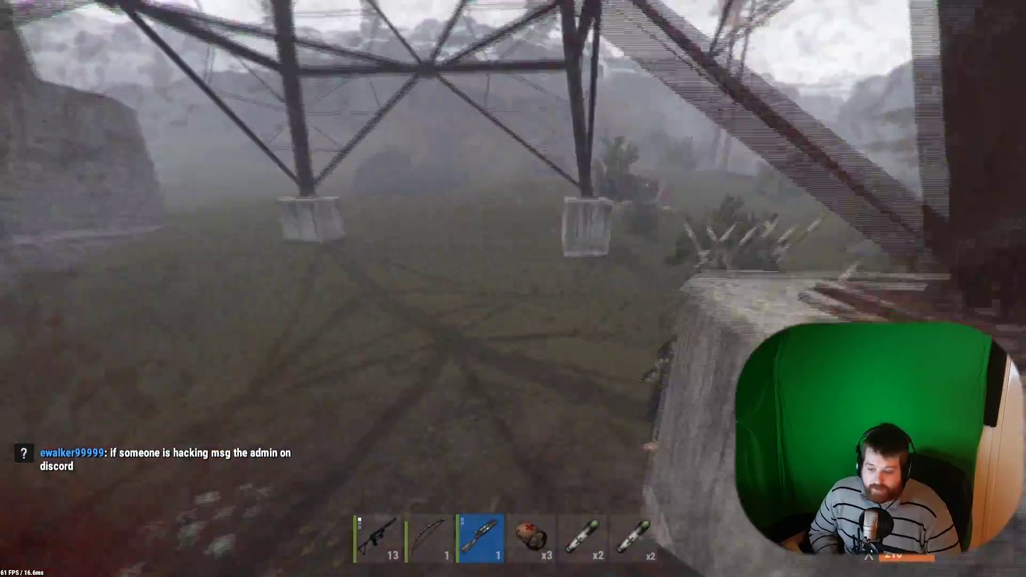
pyautogui.rightClick(513, 288)
pyautogui.click(513, 289)
pyautogui.press('r')
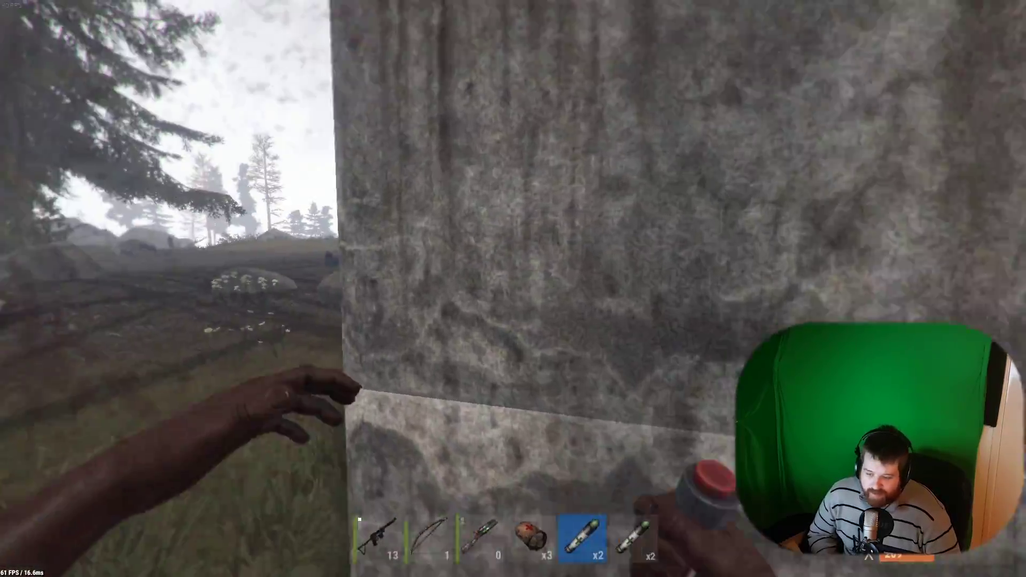
pyautogui.click(513, 288)
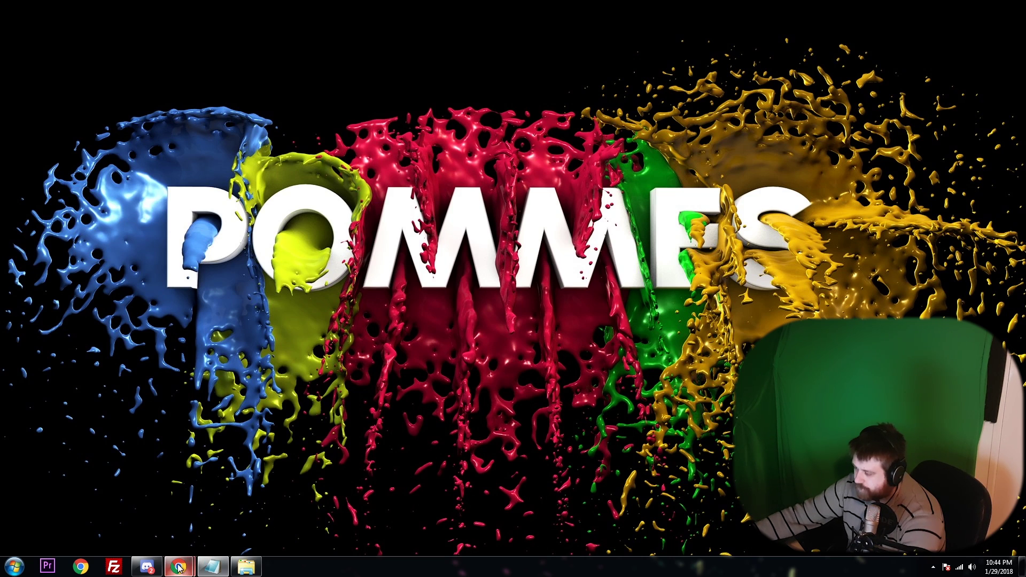
# Load the steamcmd.zip Steam CDN address in Chrome and open the downloaded archive.
pyautogui.moveTo(181, 566)
pyautogui.click(203, 521)
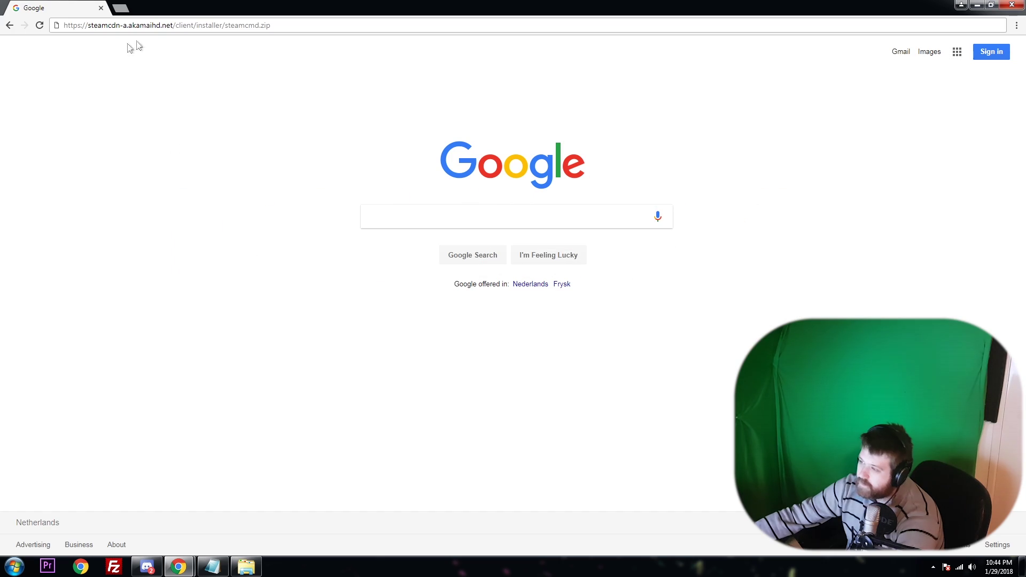
pyautogui.click(256, 27)
pyautogui.click(327, 30)
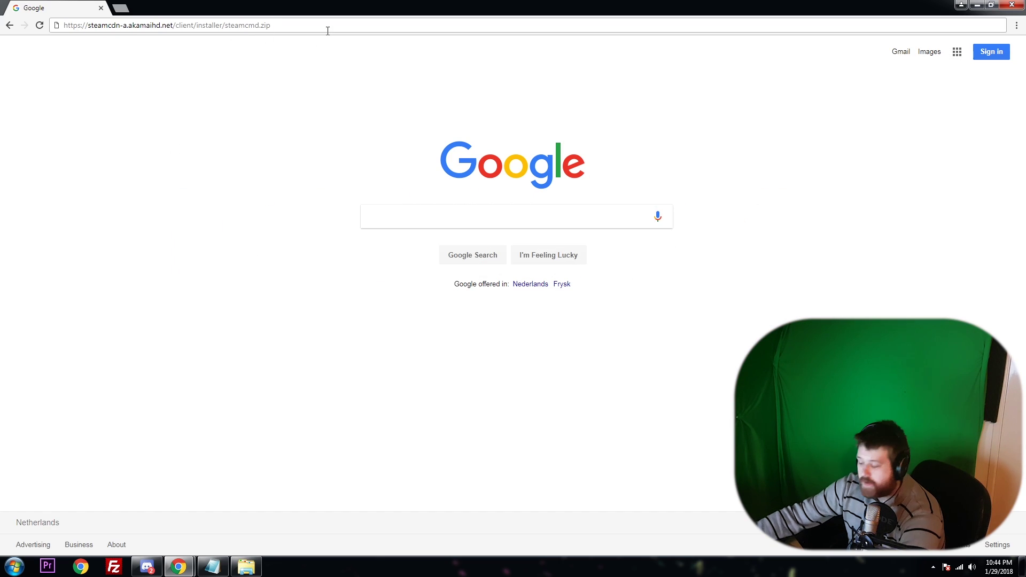
pyautogui.press('Return')
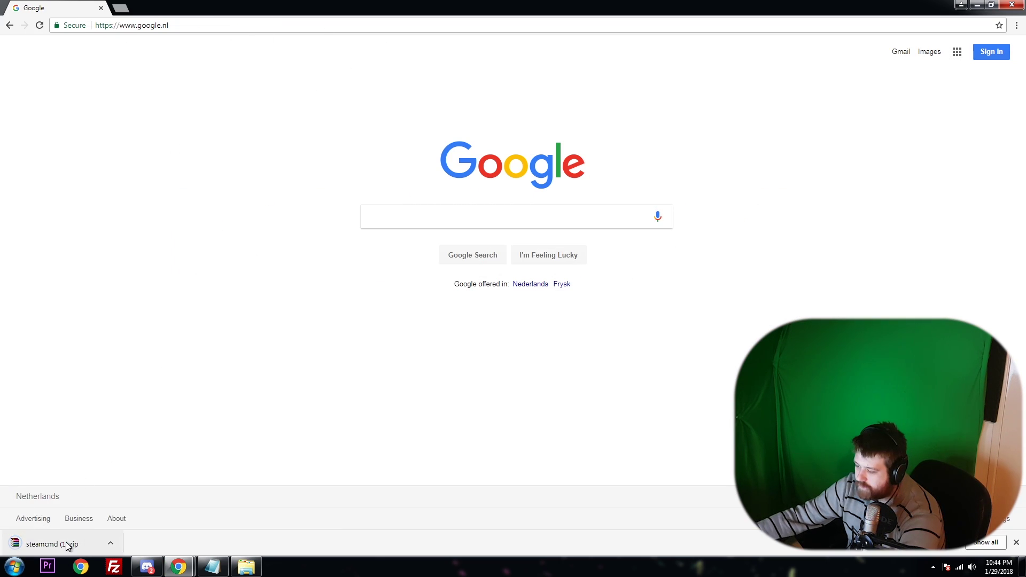
pyautogui.click(64, 544)
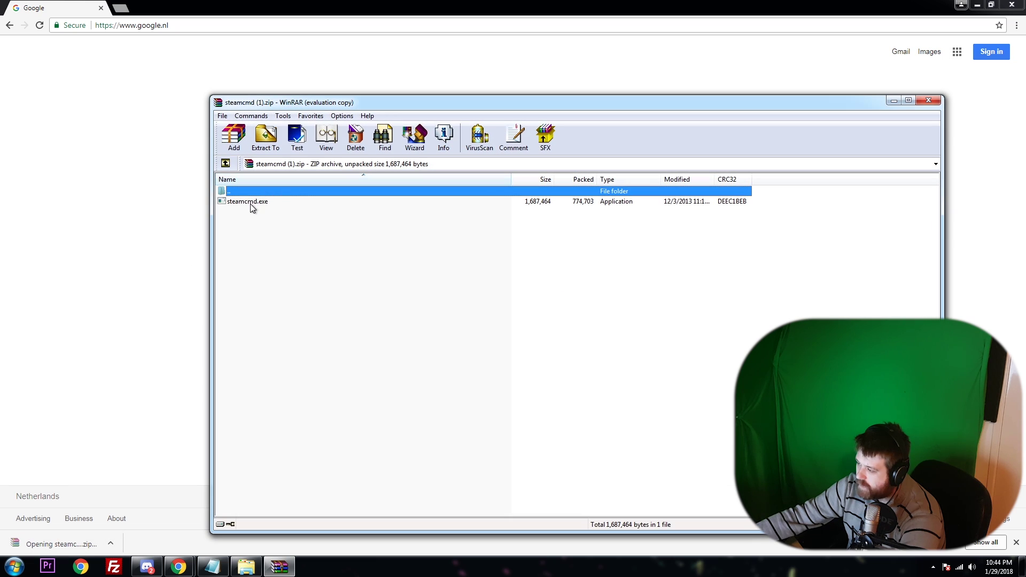
# Drag steamcmd.exe from the WinRAR archive into the empty E:\RustTestServer folder.
pyautogui.click(634, 321)
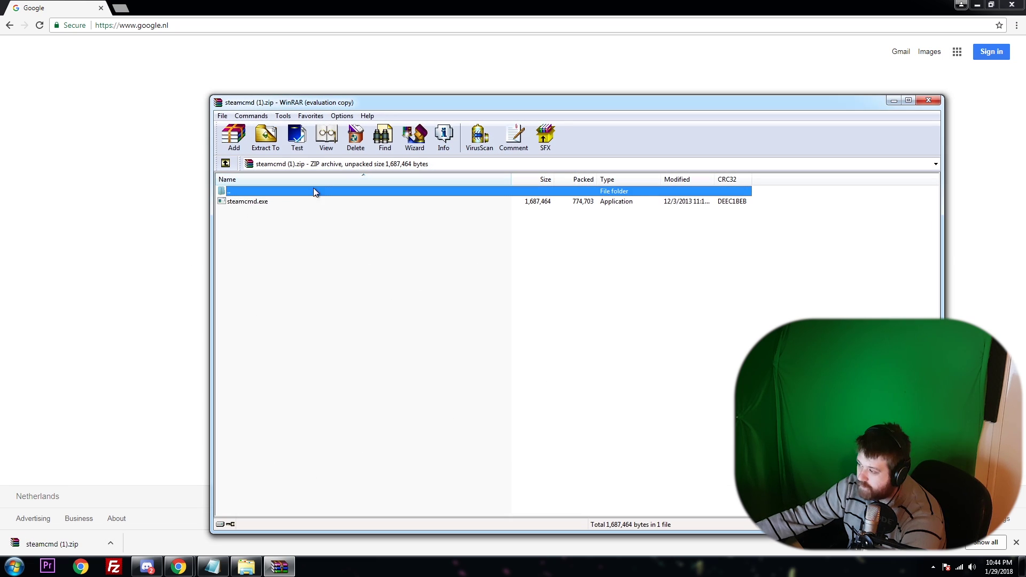
pyautogui.click(247, 568)
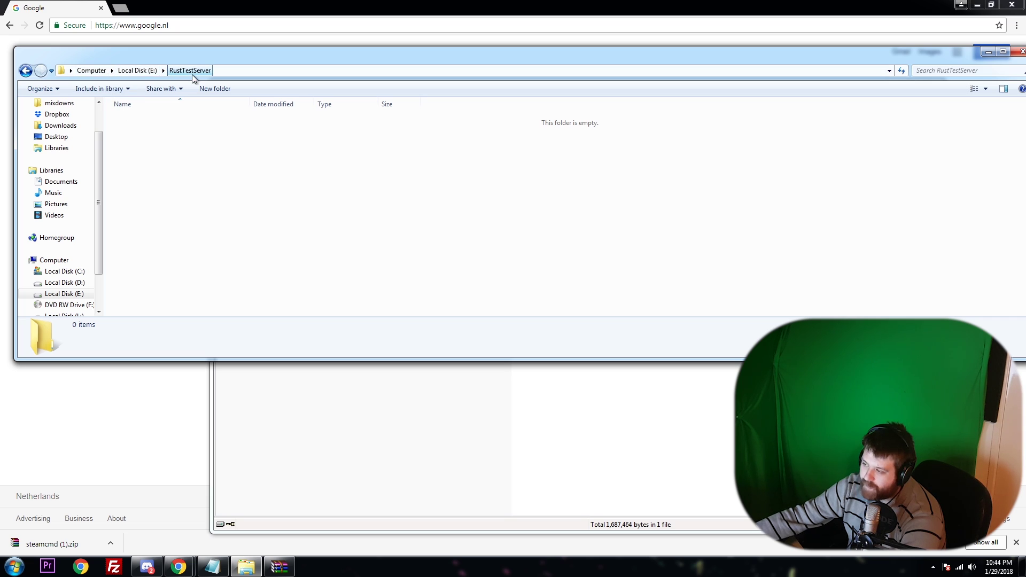
pyautogui.moveTo(164, 55); pyautogui.dragTo(233, 247)
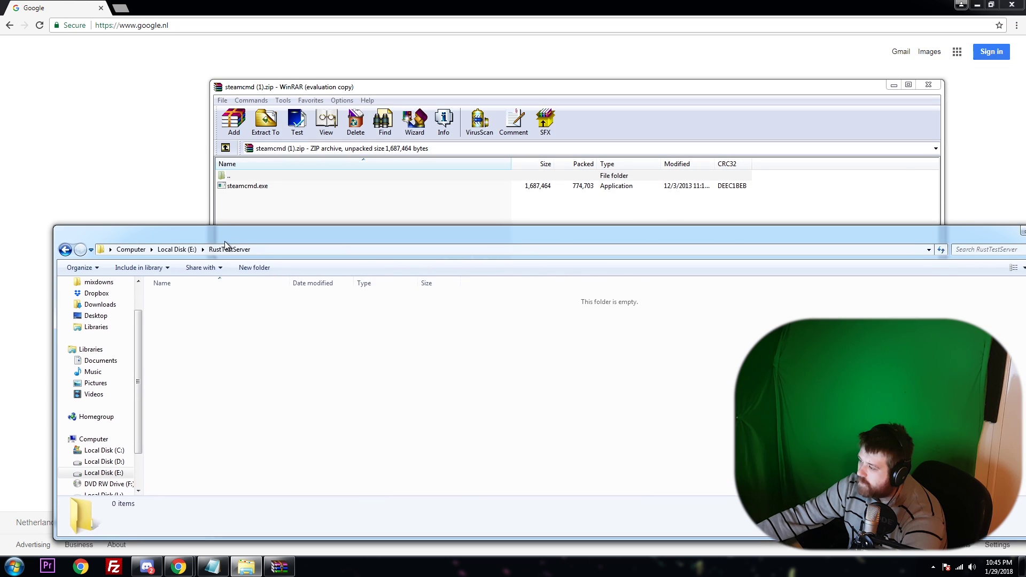
pyautogui.moveTo(248, 186); pyautogui.dragTo(195, 353)
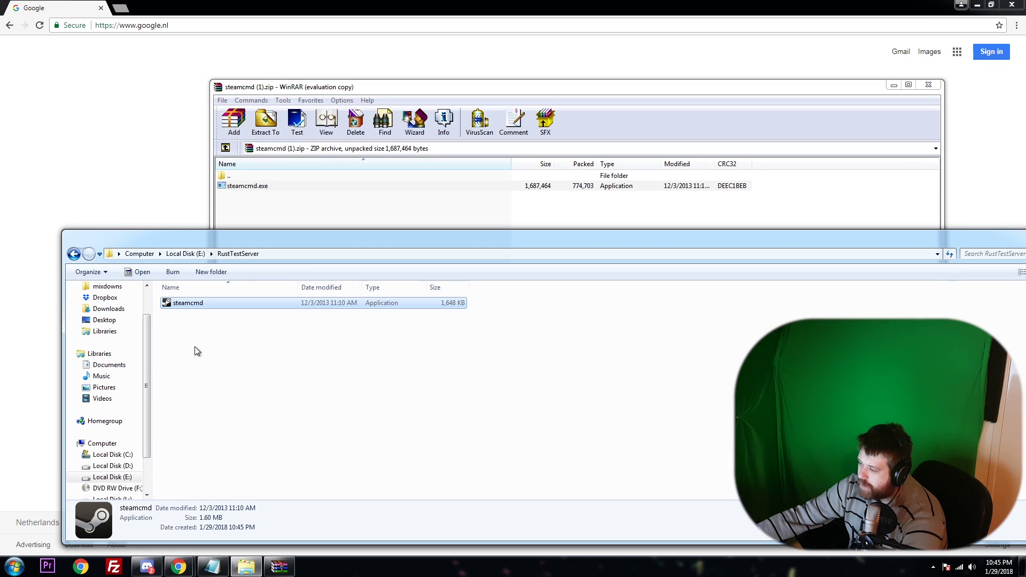
# Close the WinRAR archive window and the browser.
pyautogui.click(928, 85)
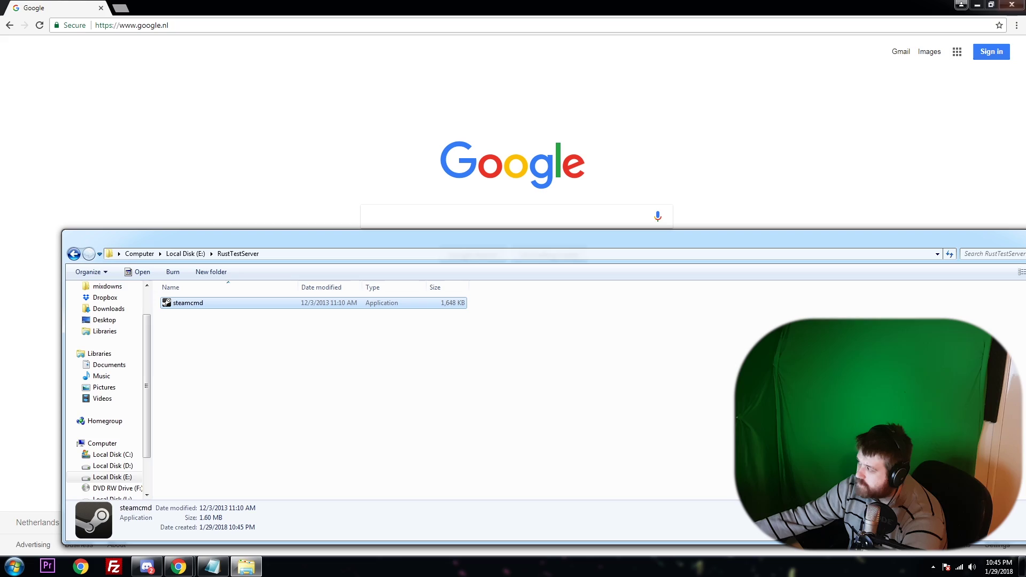
pyautogui.click(1012, 6)
pyautogui.click(1011, 5)
# Run steamcmd.exe as administrator so its update files fill E:\RustTestServer.
pyautogui.moveTo(431, 247); pyautogui.dragTo(390, 127)
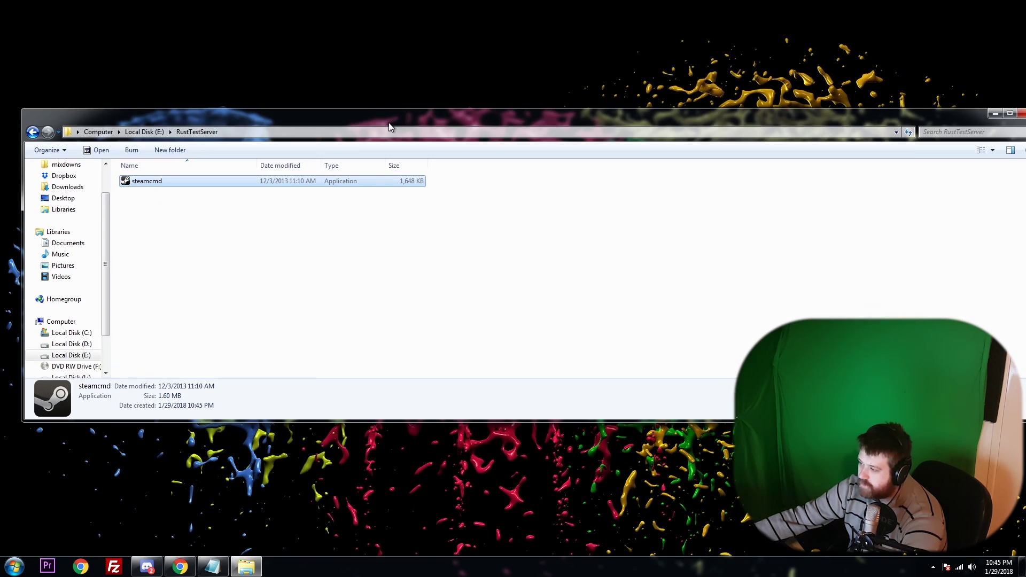
pyautogui.rightClick(138, 184)
pyautogui.click(164, 203)
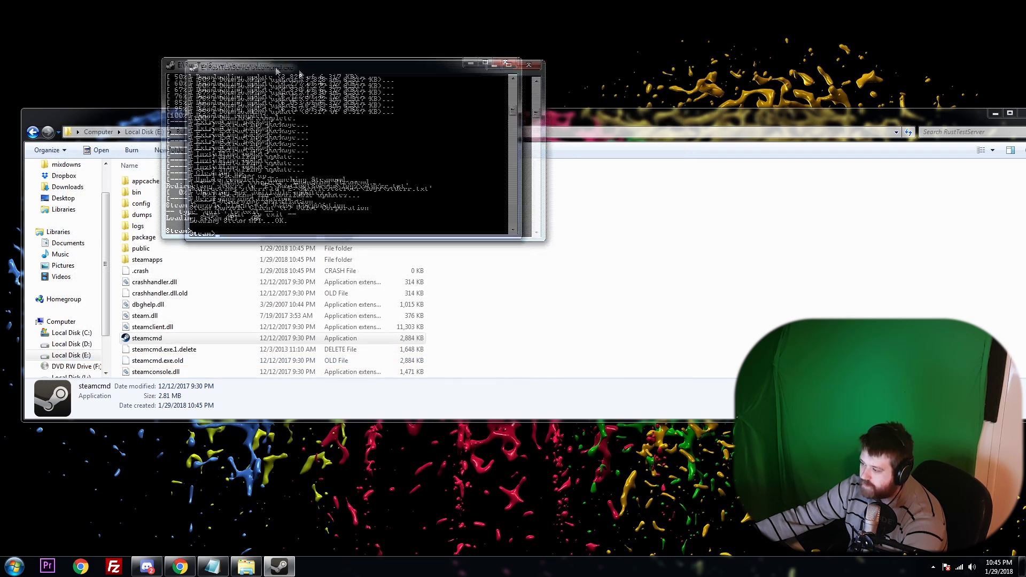
pyautogui.moveTo(238, 122); pyautogui.dragTo(241, 86)
pyautogui.scroll(-2, 225, 213)
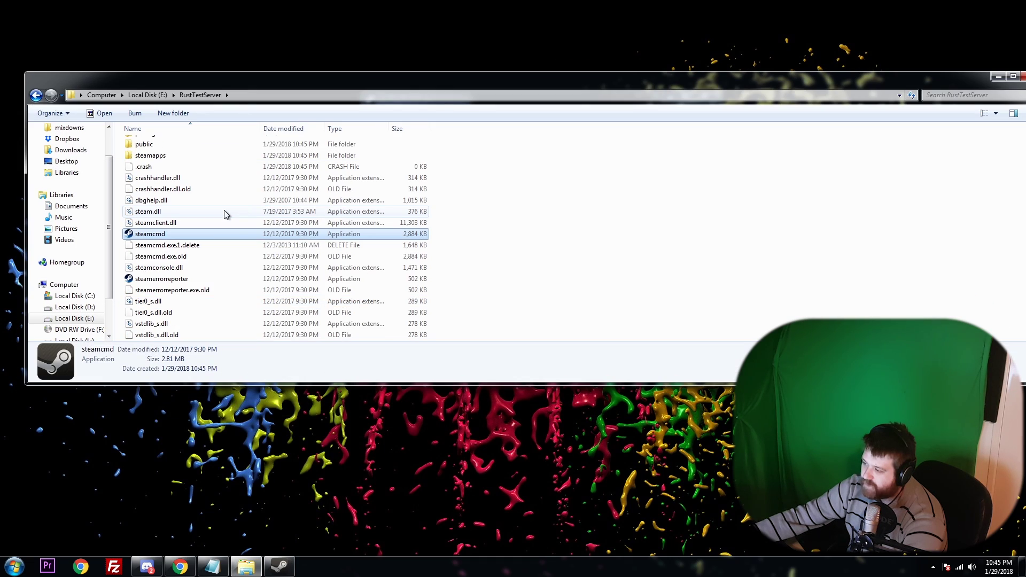
pyautogui.scroll(2, 198, 213)
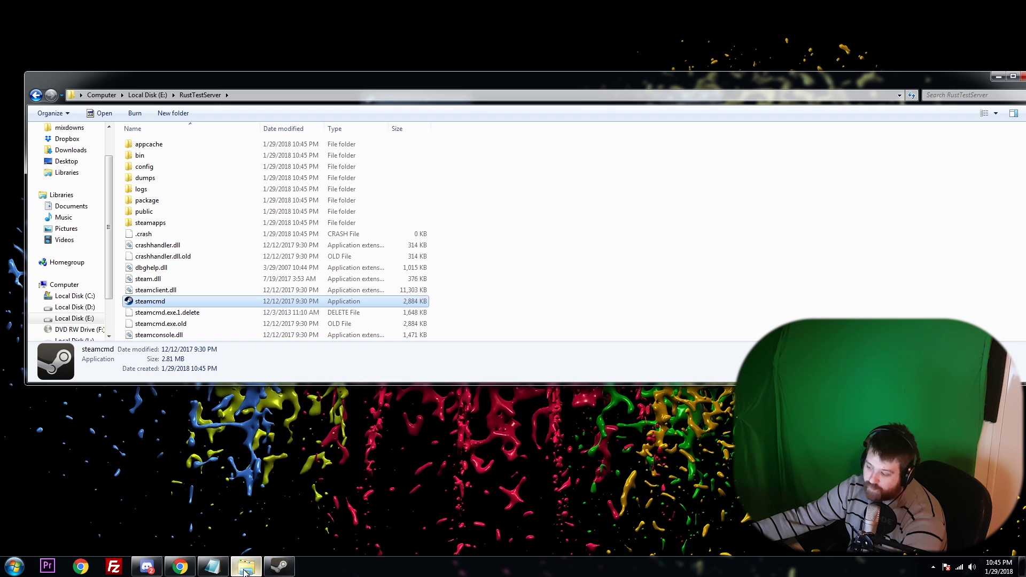
pyautogui.click(214, 568)
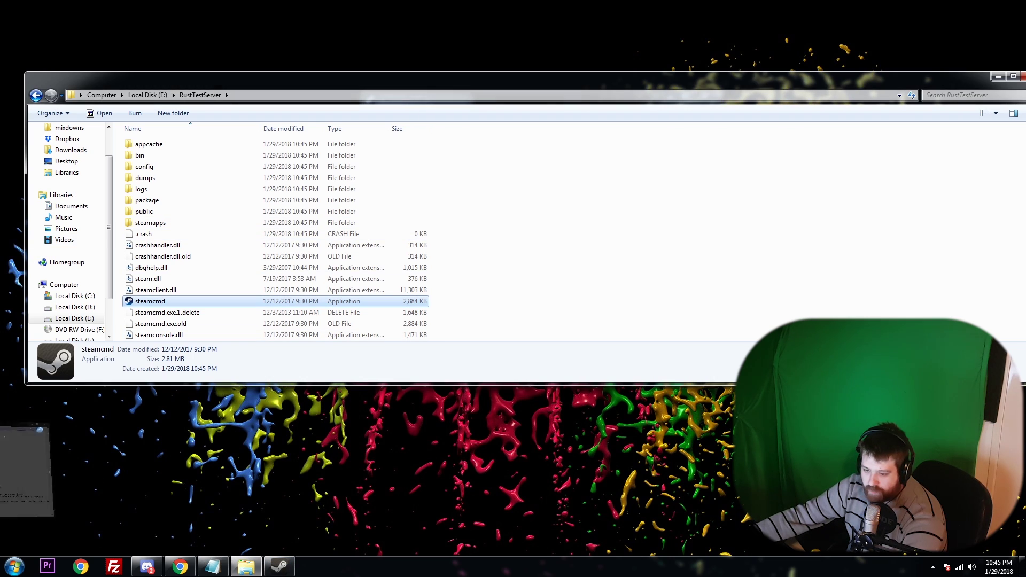
# Enter 'login anonymous' in the steamcmd console, then start typing force_install_dir.
pyautogui.scroll(-1, 267, 235)
pyautogui.hotkey('alt', 'Tab')
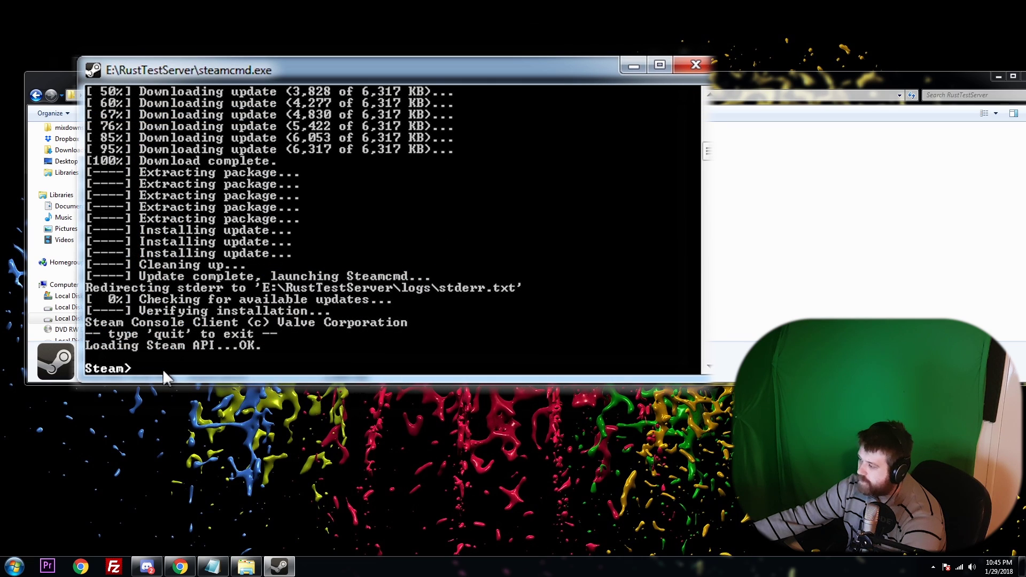
pyautogui.write('logi')
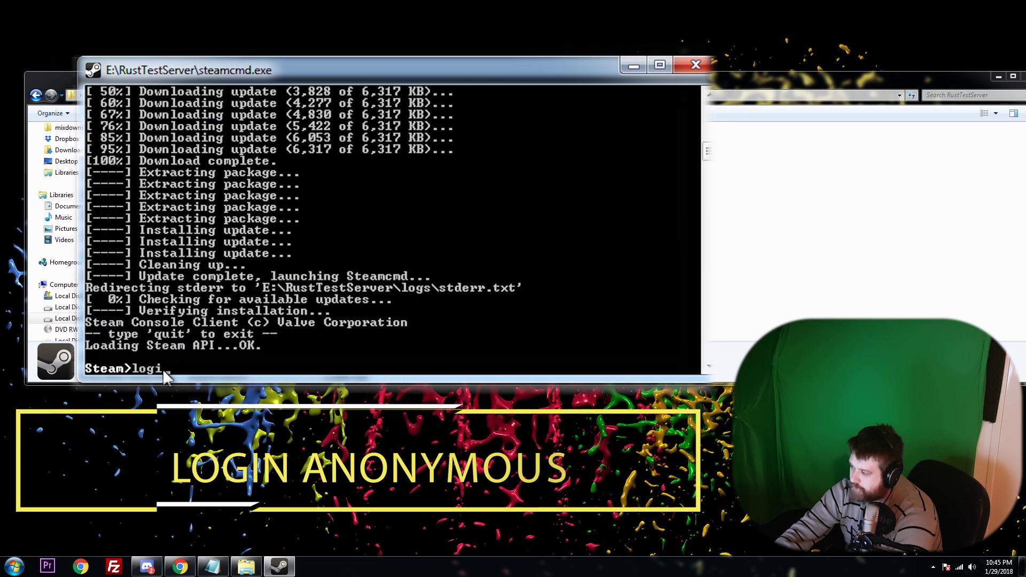
pyautogui.write('n anon')
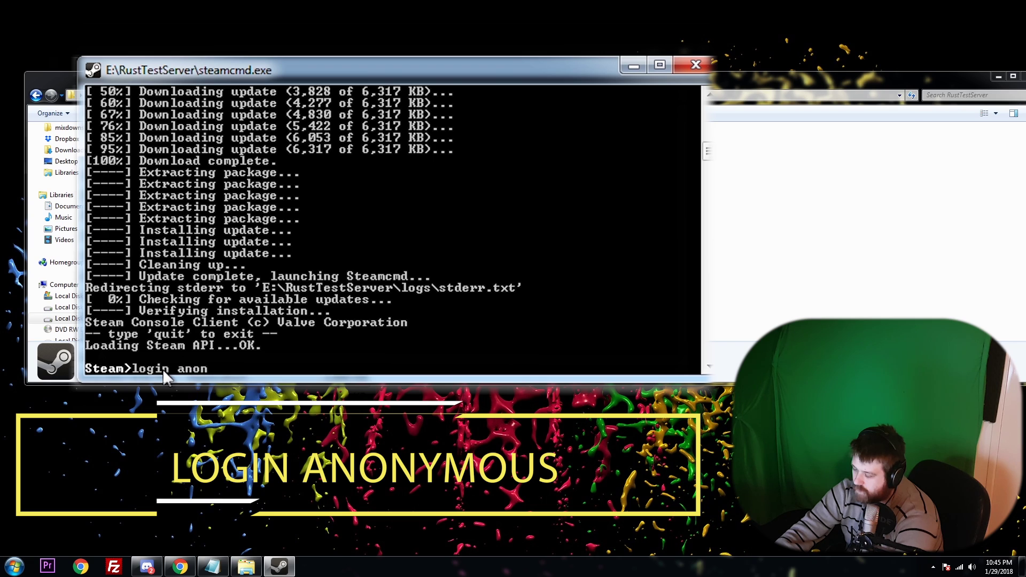
pyautogui.write('ymous')
pyautogui.press('Return')
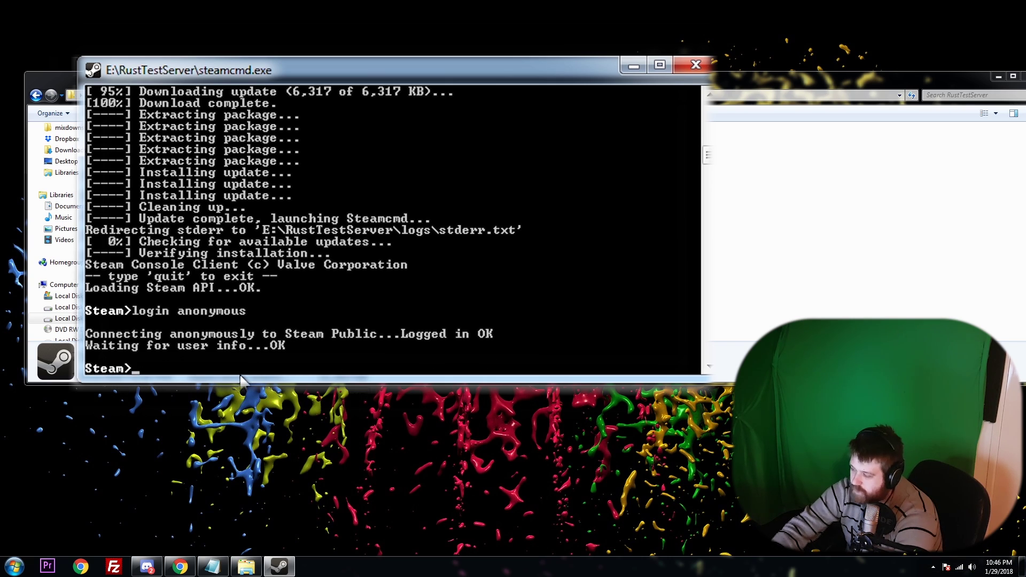
pyautogui.write('ce_in')
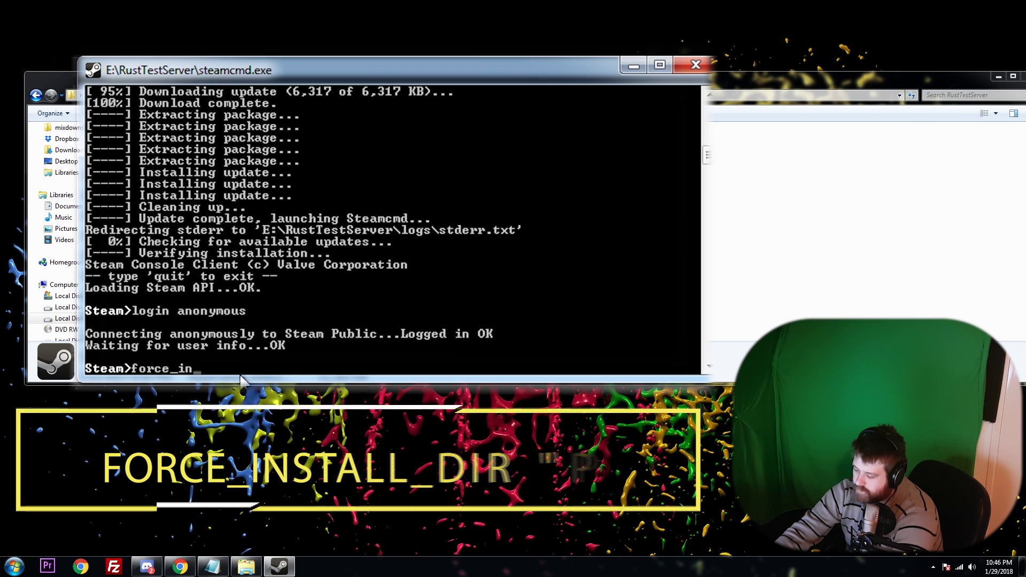
pyautogui.write('stall_')
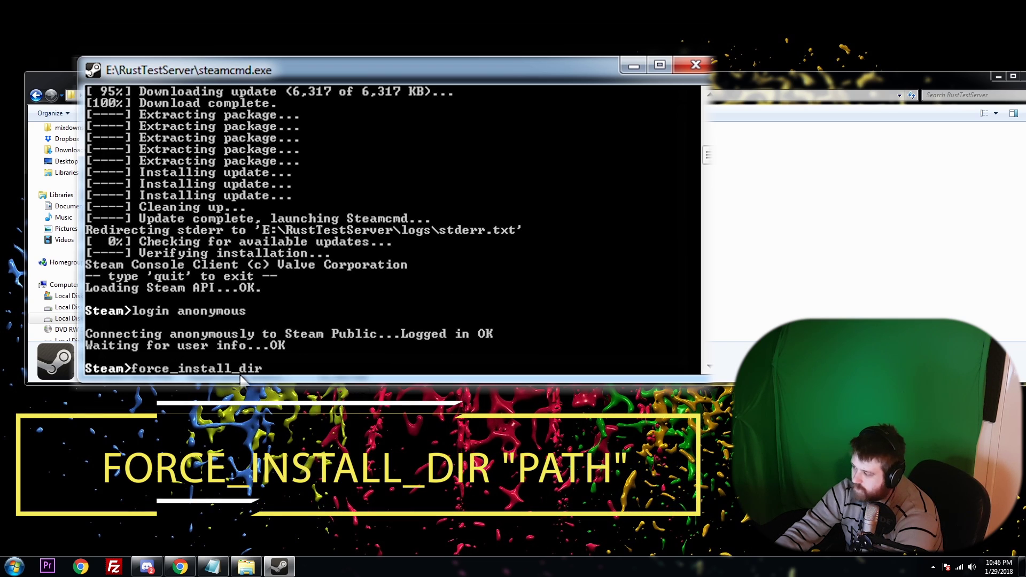
pyautogui.write('dir')
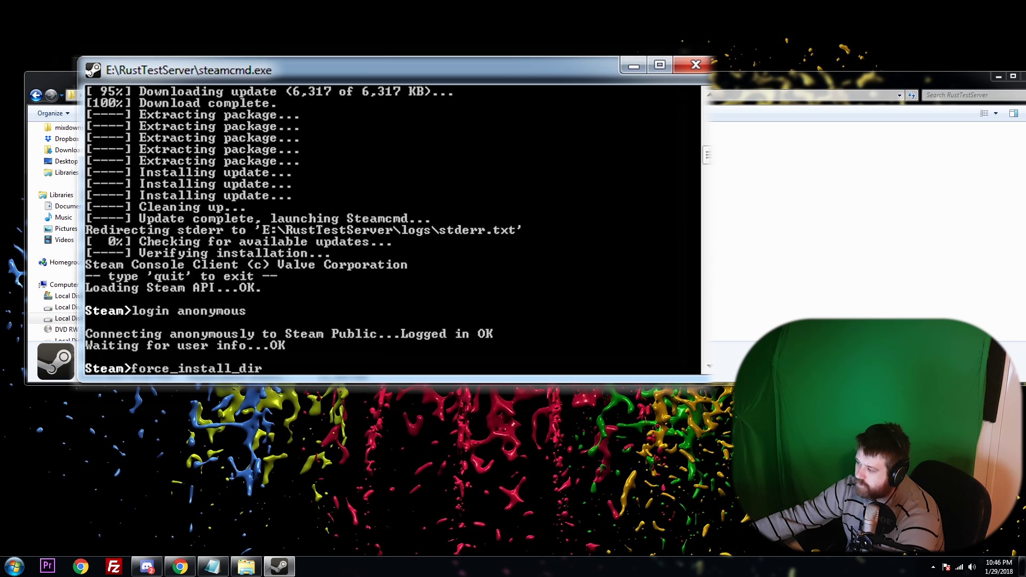
# Create a new folder named RustServerItself inside E:\RustTestServer.
pyautogui.click(634, 65)
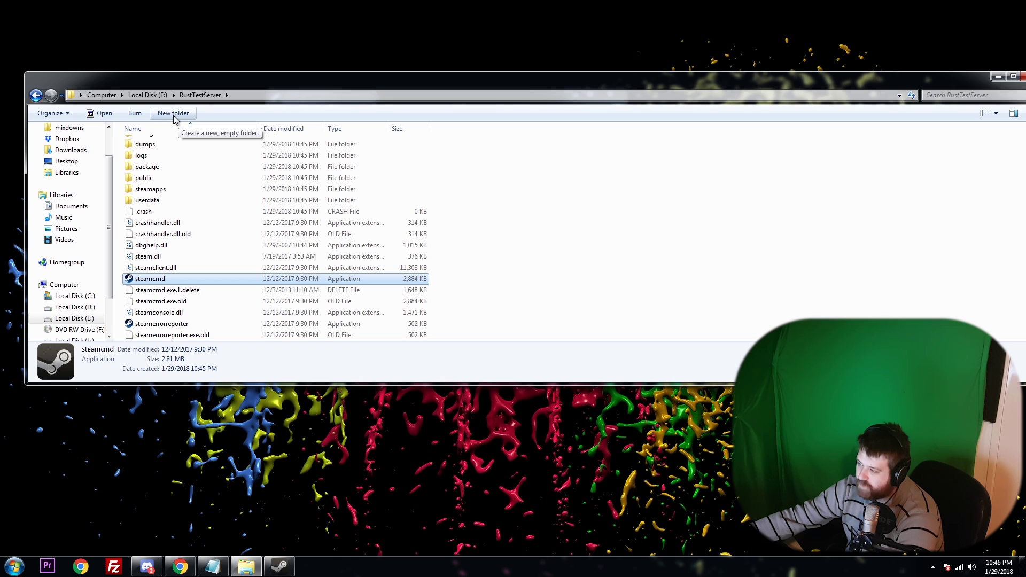
pyautogui.rightClick(448, 273)
pyautogui.moveTo(520, 410)
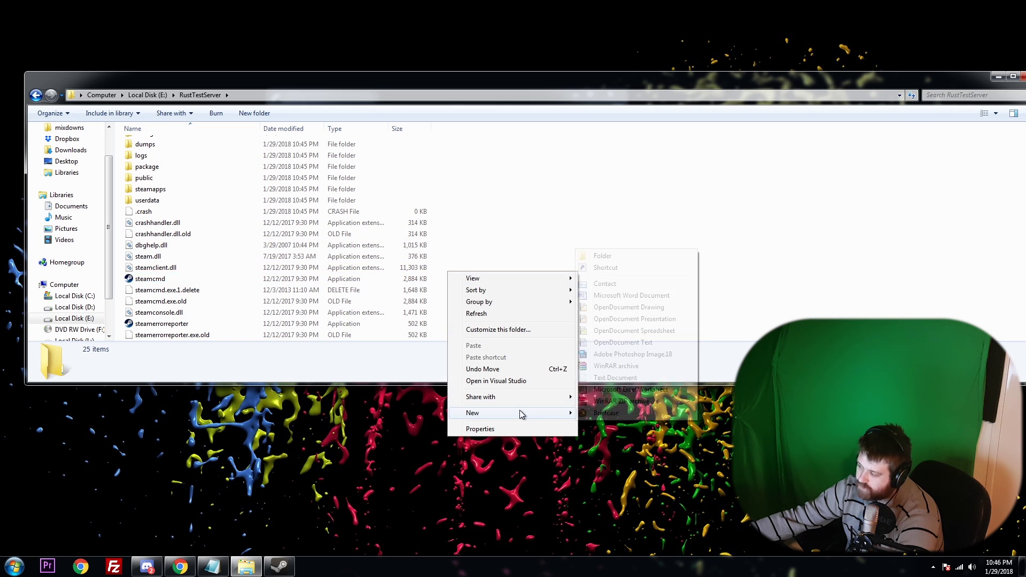
pyautogui.click(620, 257)
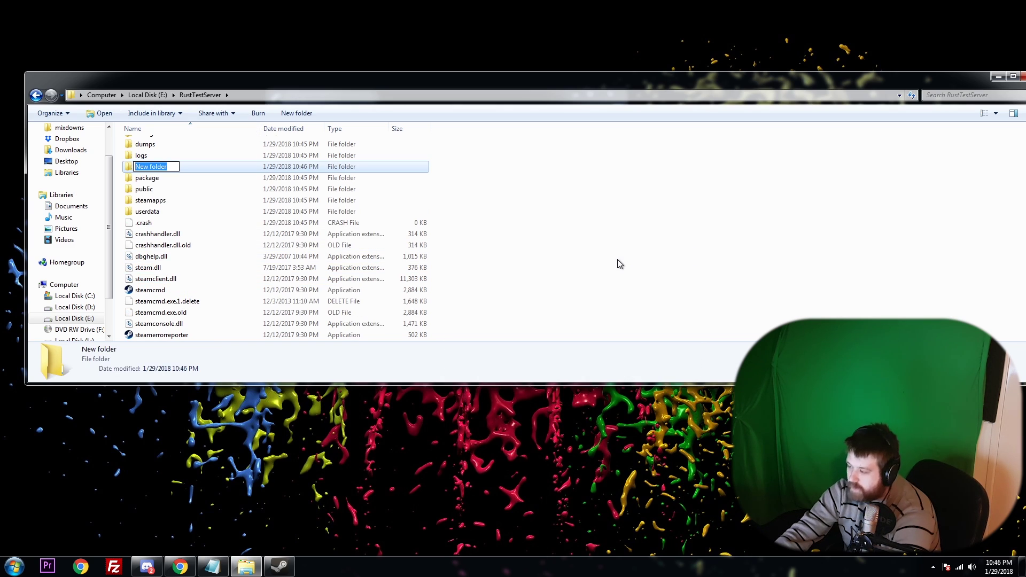
pyautogui.write('S')
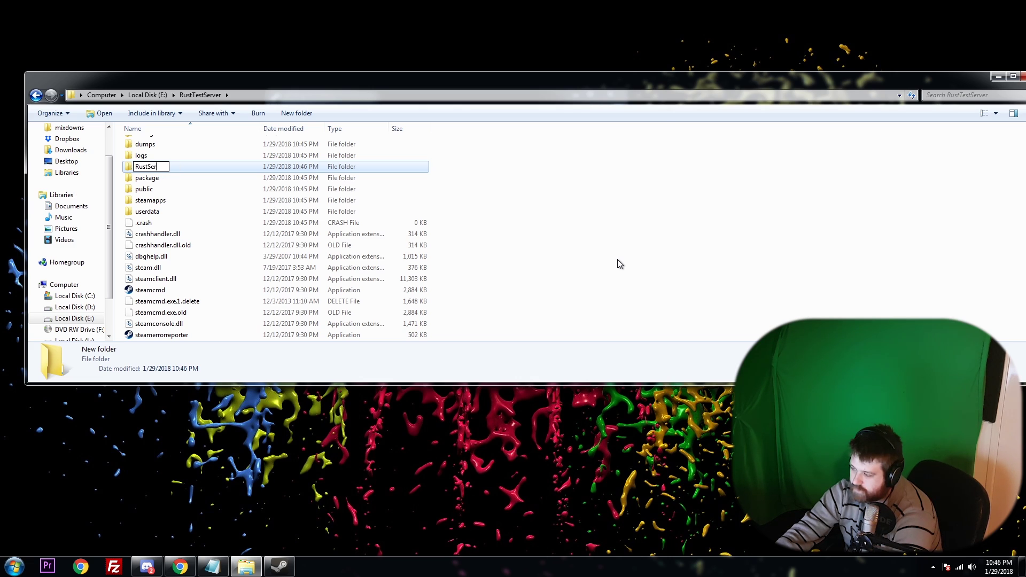
pyautogui.write('ustServerItself')
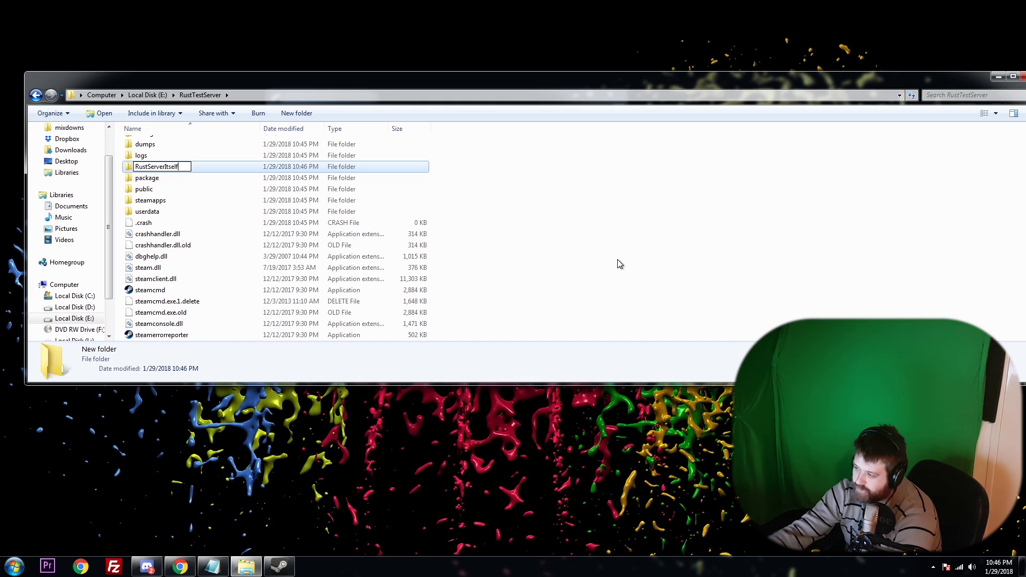
pyautogui.click(617, 263)
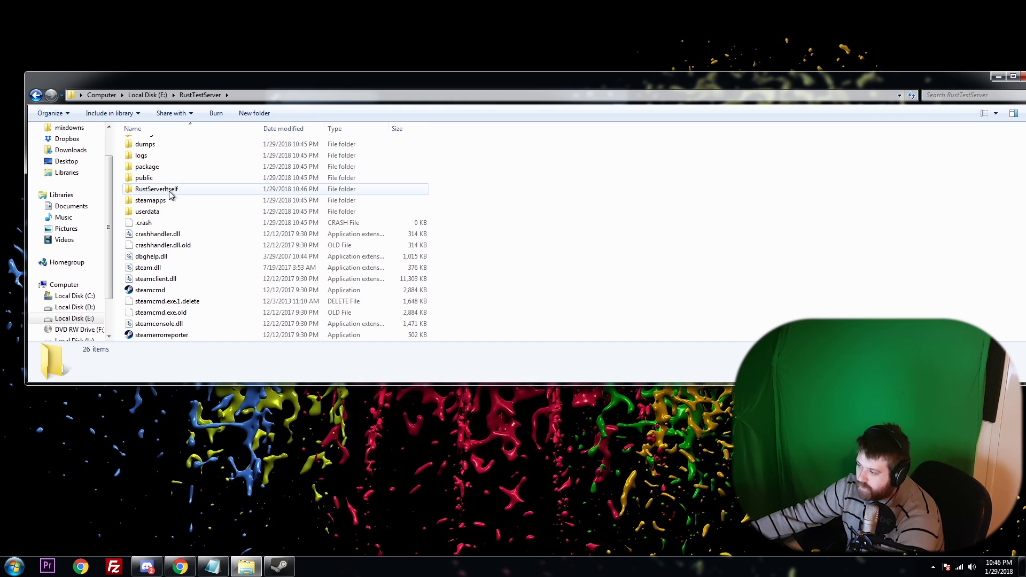
# Open the RustServerItself folder and show its full path in the address bar.
pyautogui.scroll(-2, 139, 315)
pyautogui.scroll(3, 140, 277)
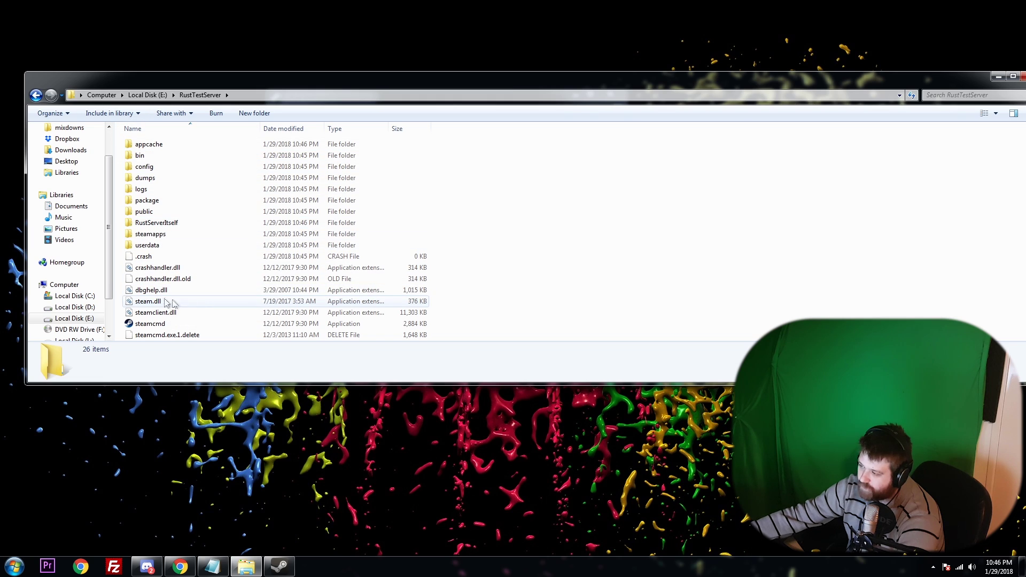
pyautogui.doubleClick(156, 222)
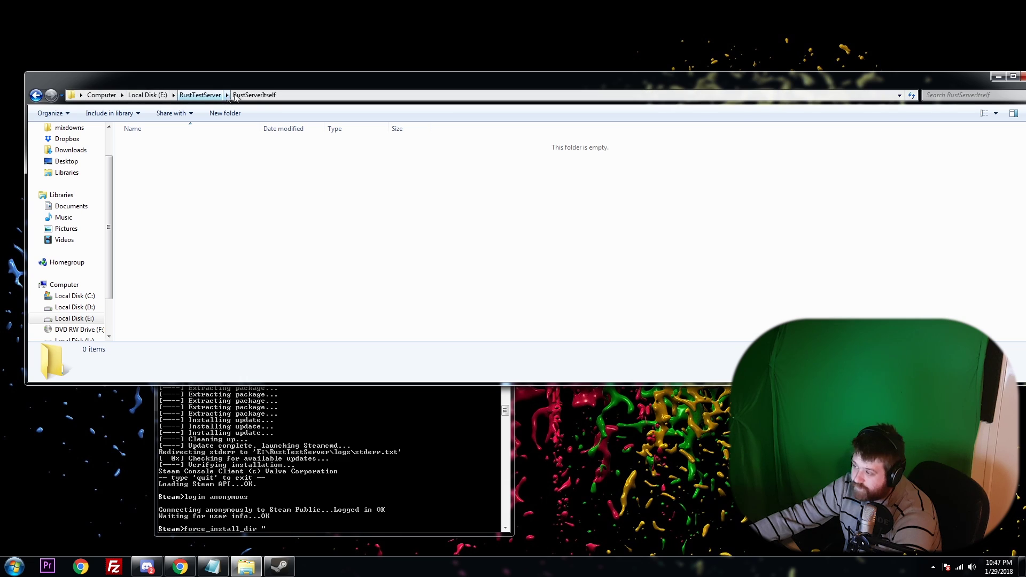
pyautogui.click(74, 97)
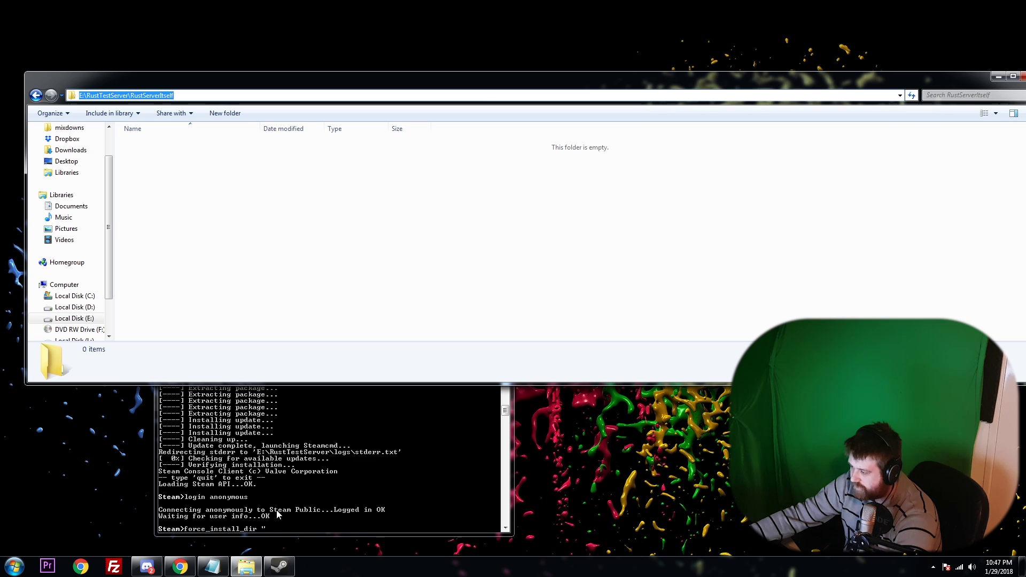
pyautogui.click(283, 527)
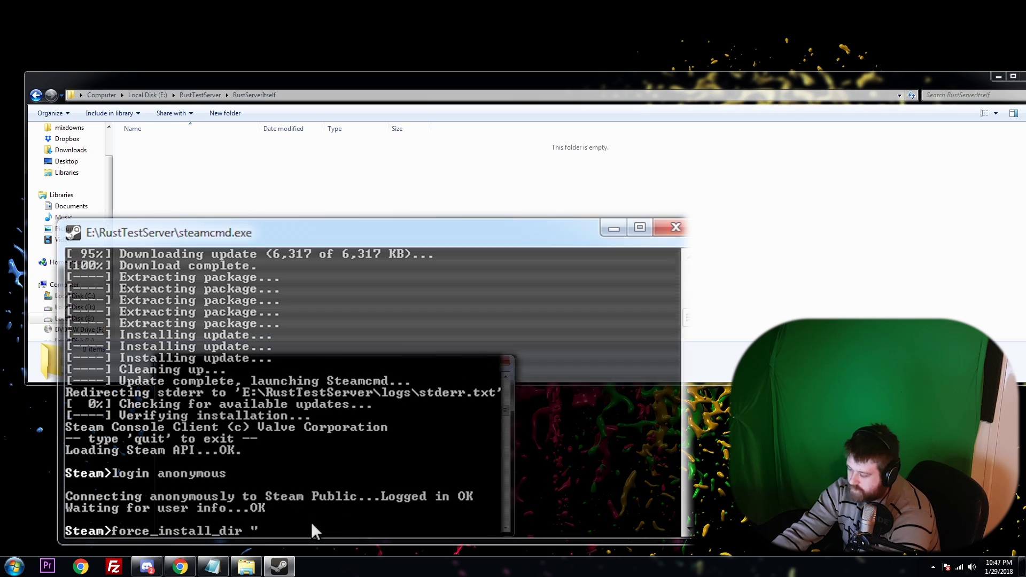
# Complete force_install_dir with the path E:\rusttestserver\rustserveritself and submit it.
pyautogui.write('E')
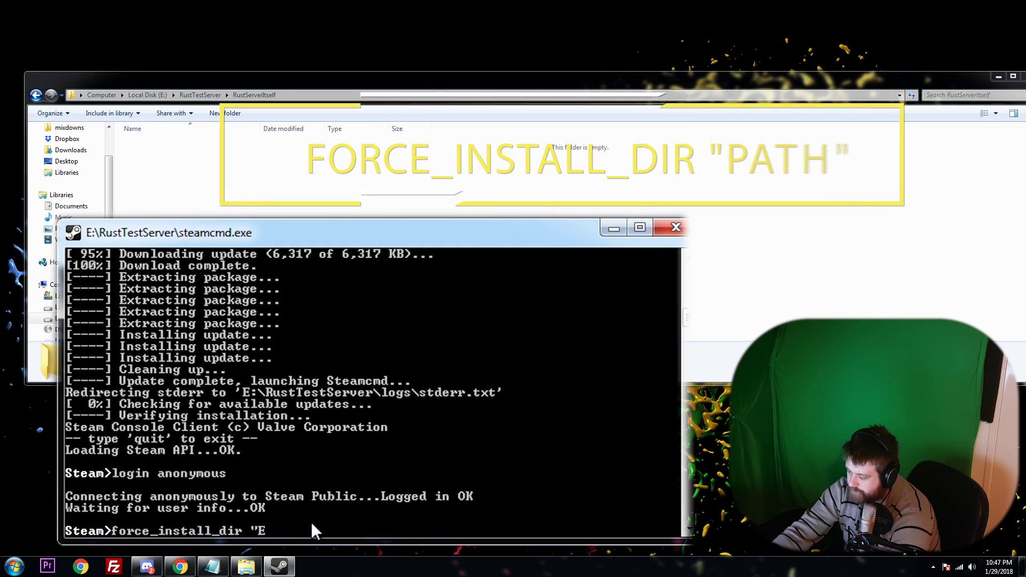
pyautogui.write(':\\')
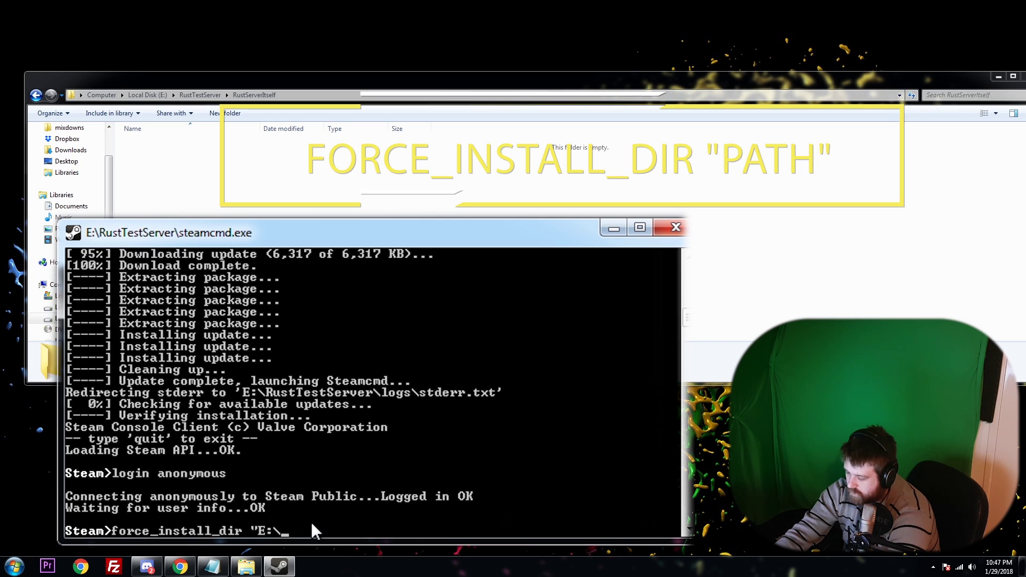
pyautogui.write('rust')
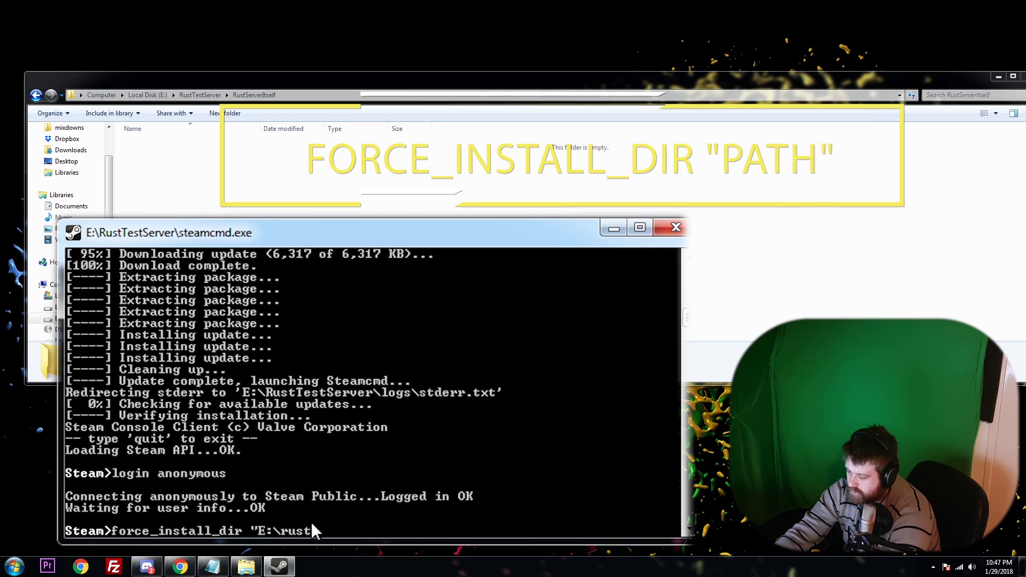
pyautogui.write('testserver')
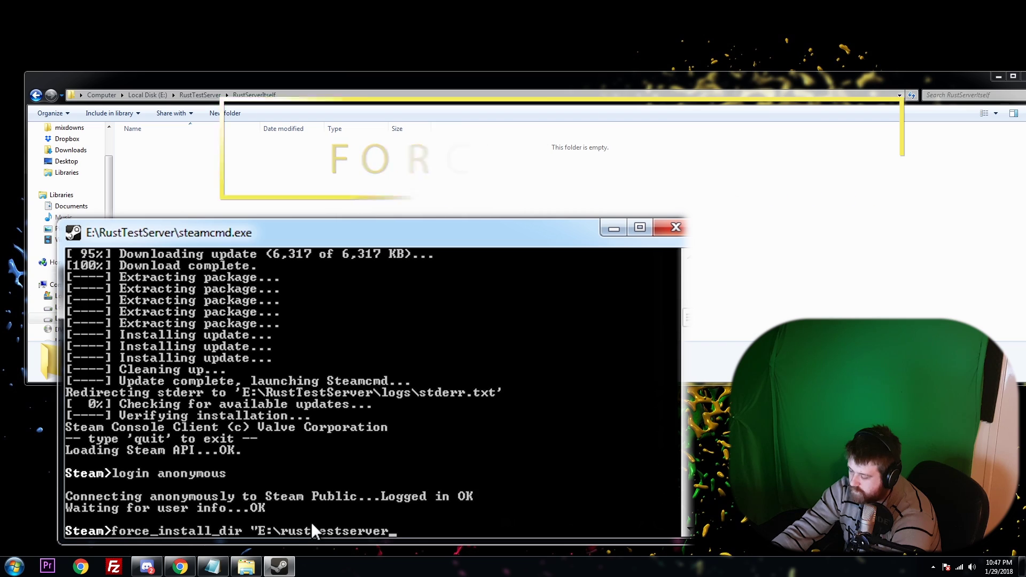
pyautogui.write('\\rustserveri')
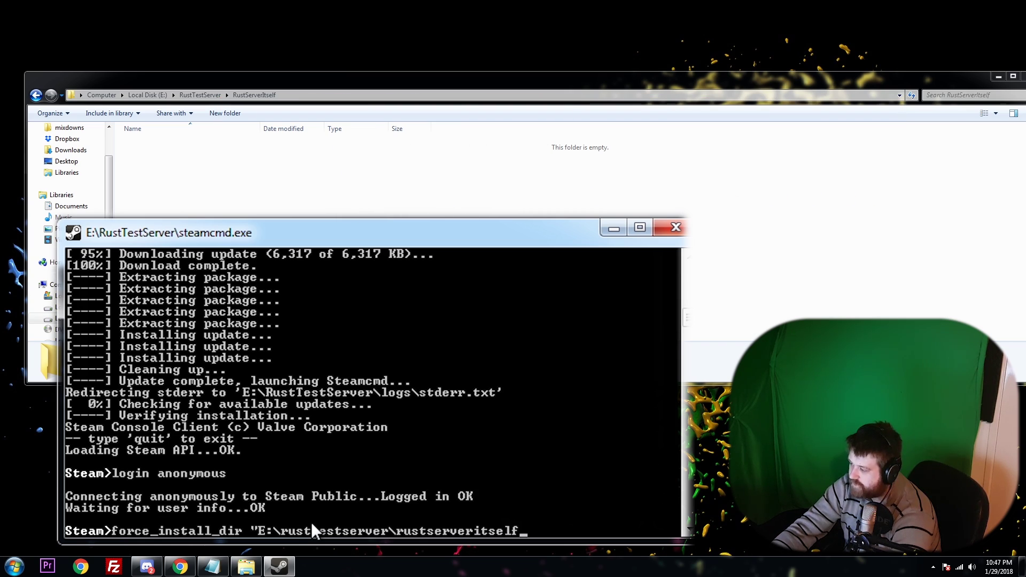
pyautogui.write('tself')
pyautogui.press('Return')
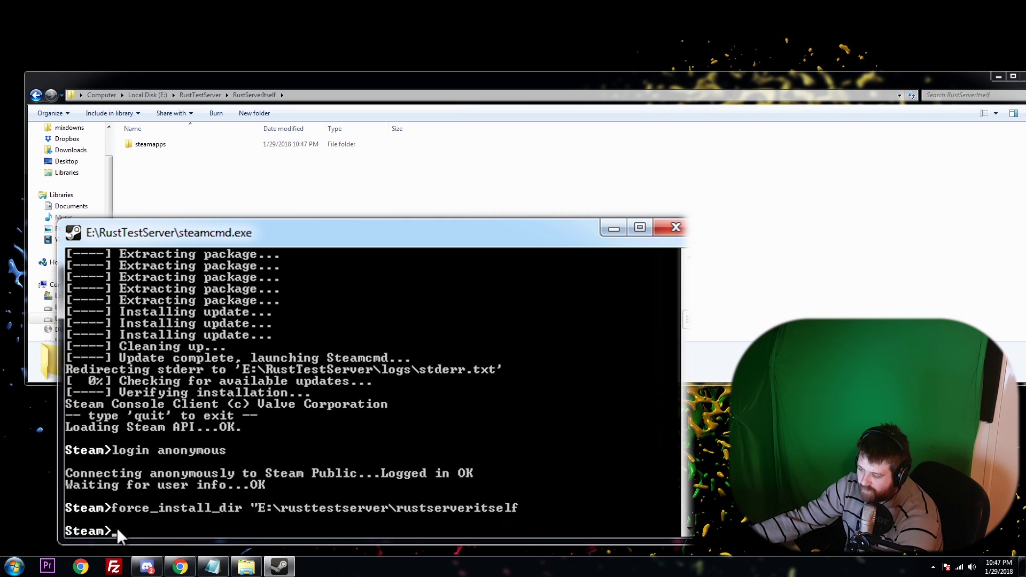
# Run app_update 258550 in SteamCMD and open steamapps to watch the download.
pyautogui.write('a')
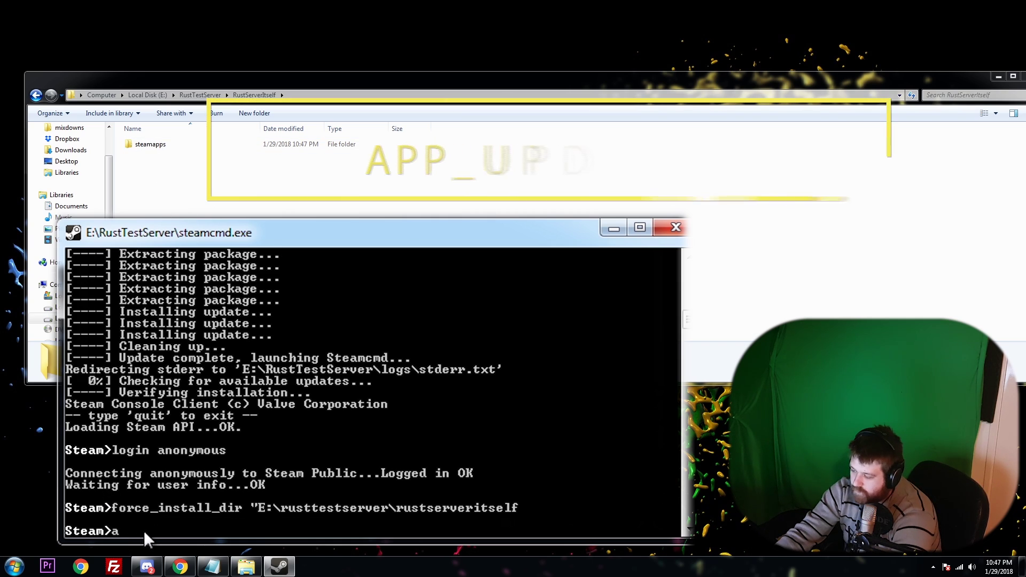
pyautogui.write('pp_up')
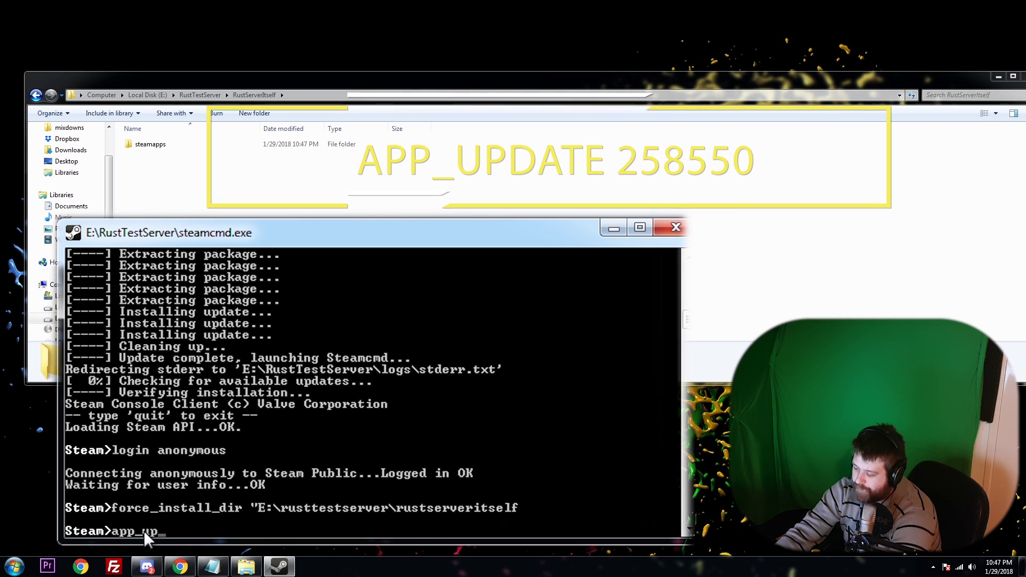
pyautogui.write('date 258')
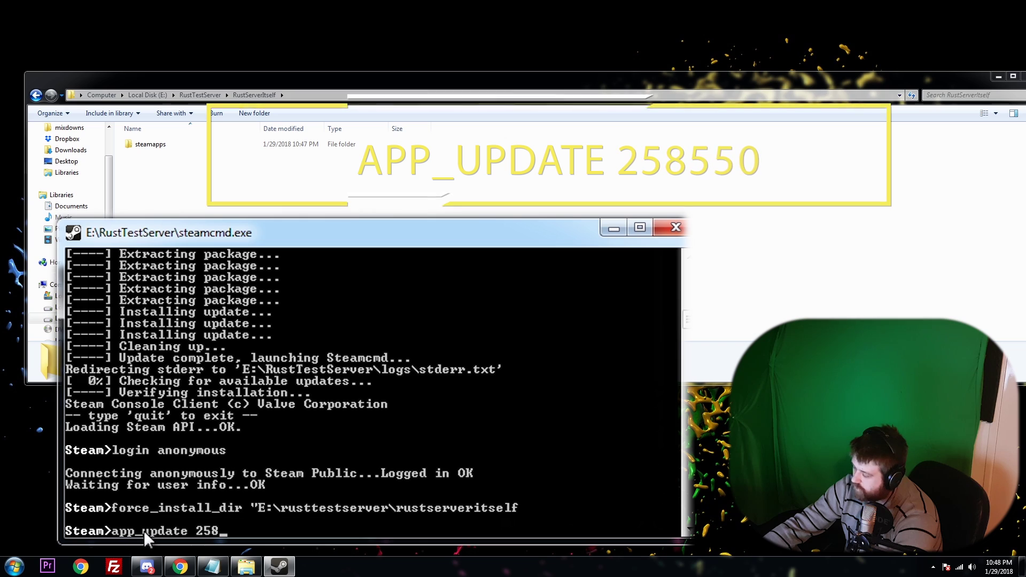
pyautogui.write('550')
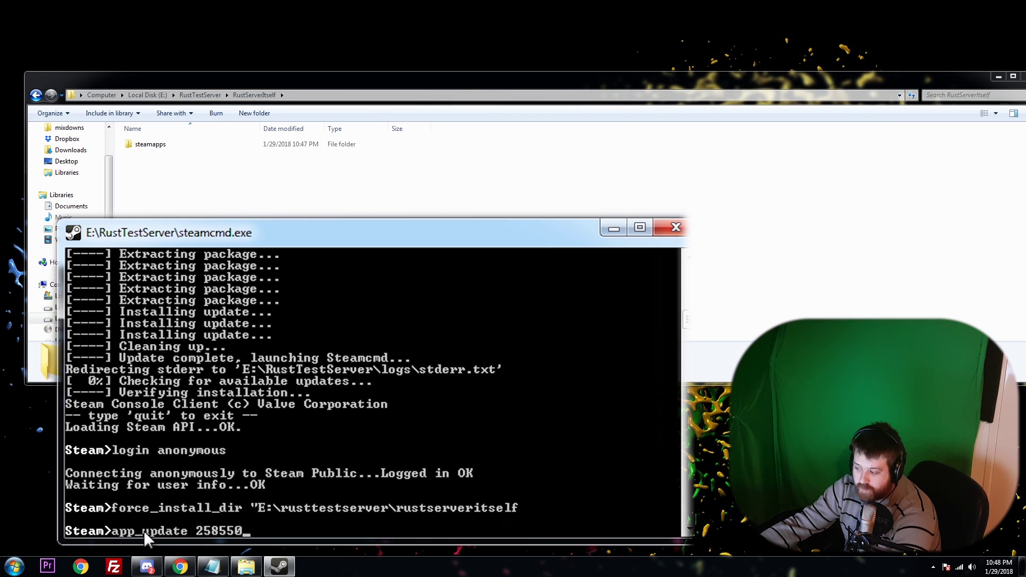
pyautogui.press('Return')
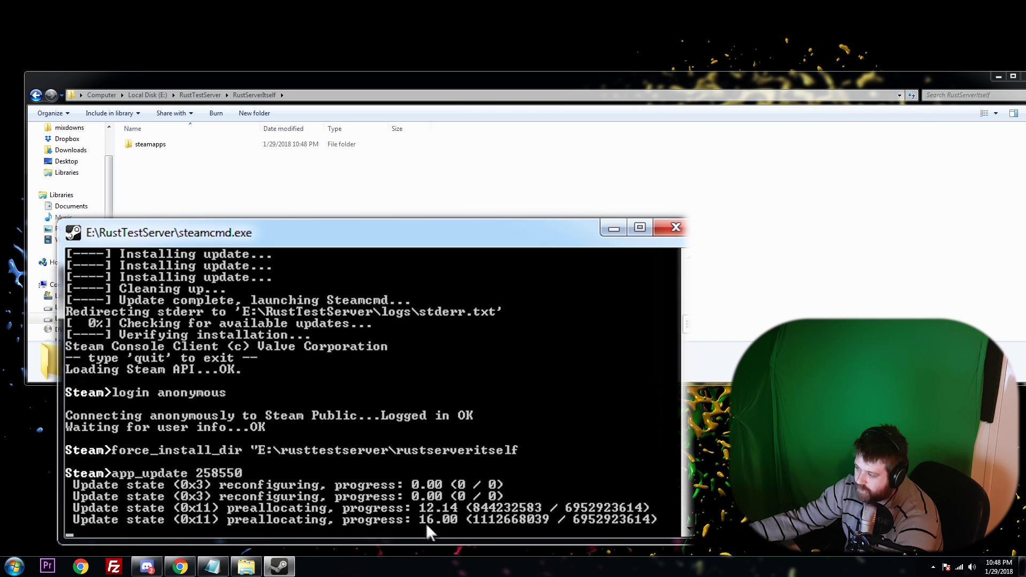
pyautogui.doubleClick(160, 145)
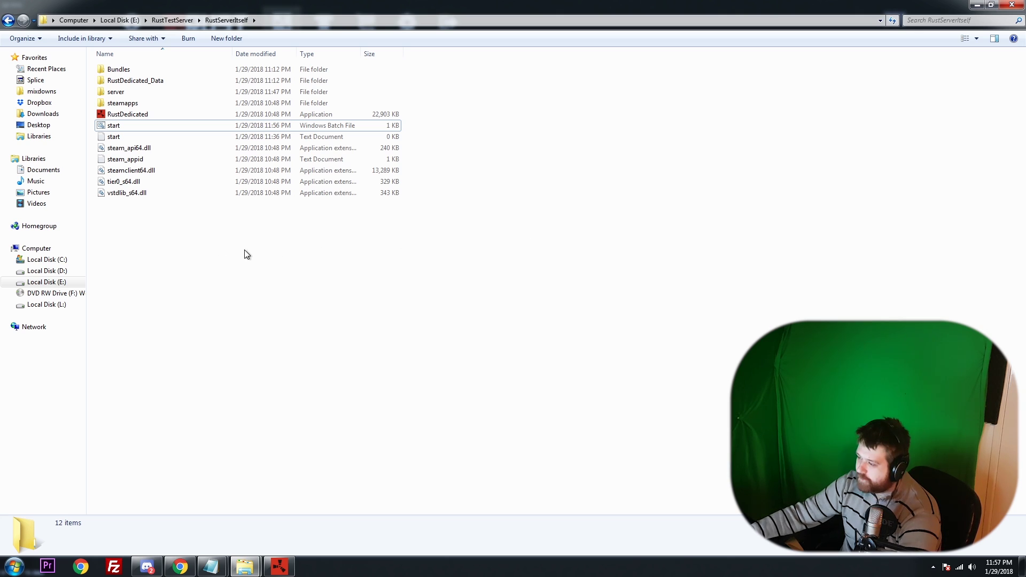
# Dismiss the New context menu and open the empty 'start' text document in Notepad.
pyautogui.click(111, 140)
pyautogui.rightClick(130, 237)
pyautogui.moveTo(197, 384)
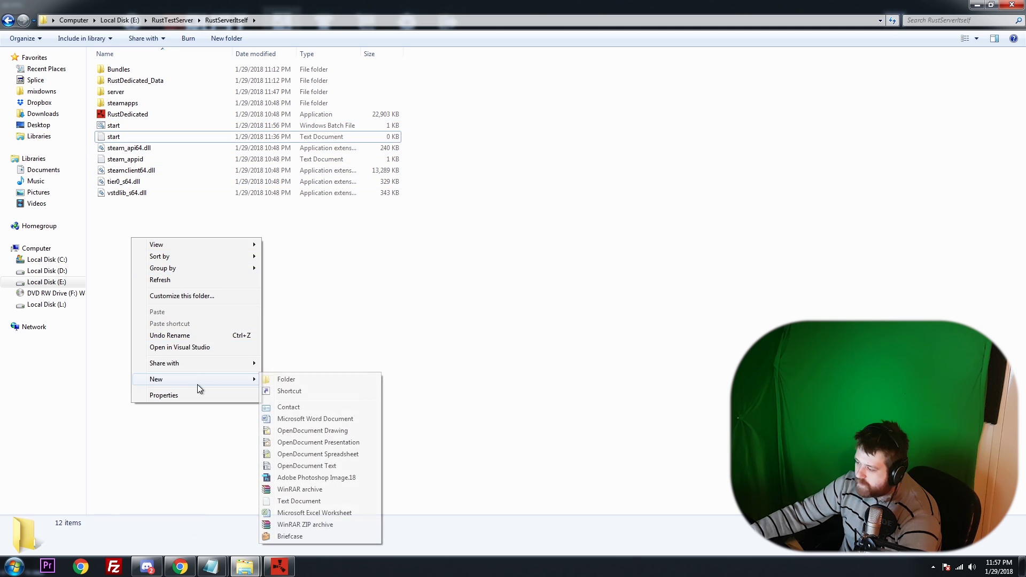
pyautogui.click(330, 299)
pyautogui.click(111, 140)
pyautogui.doubleClick(111, 137)
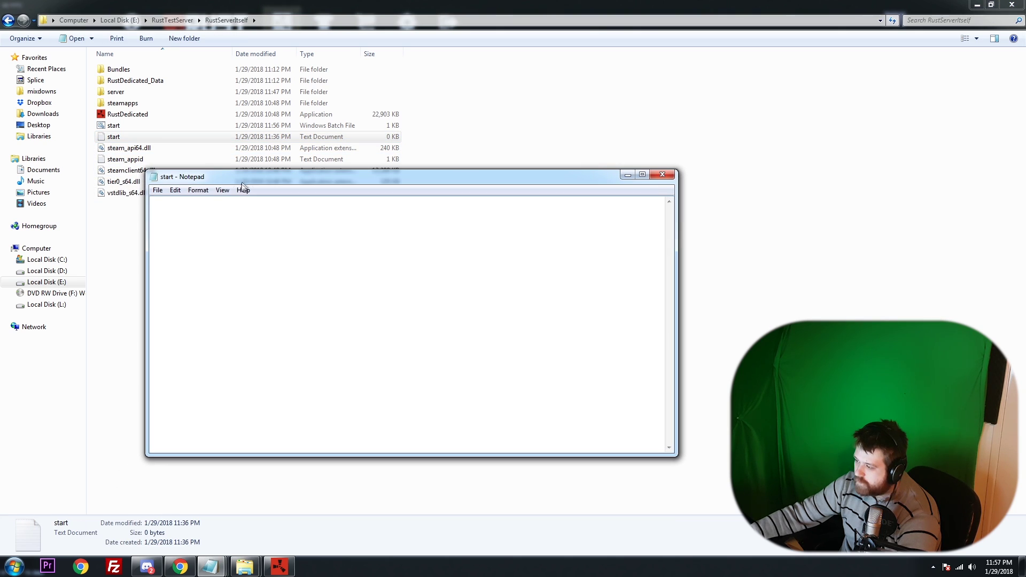
pyautogui.rightClick(189, 232)
# Paste the RustDedicated.exe launch command and look over its parameters, including the +server.port prefix.
pyautogui.click(222, 280)
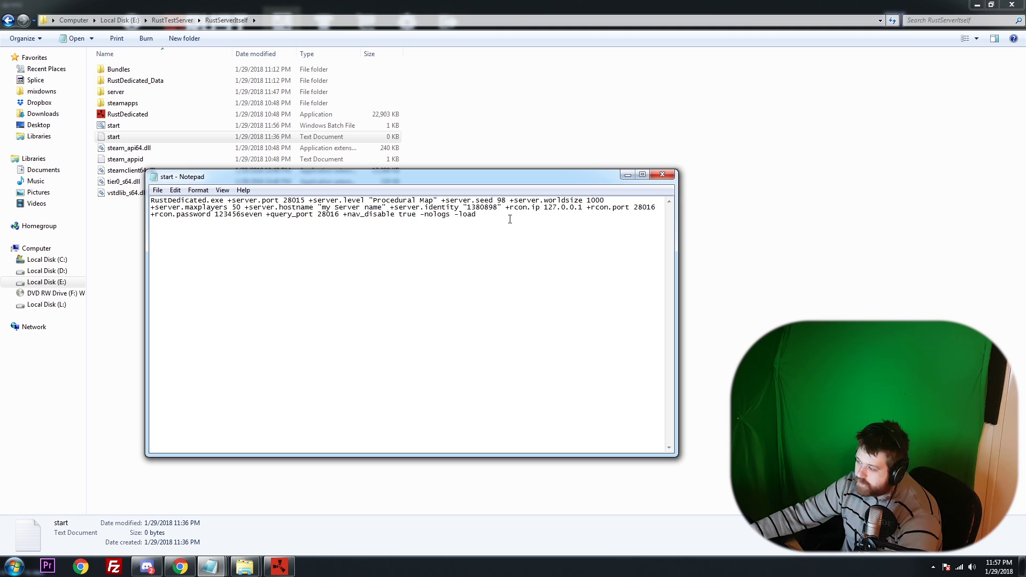
pyautogui.moveTo(509, 219); pyautogui.dragTo(470, 236)
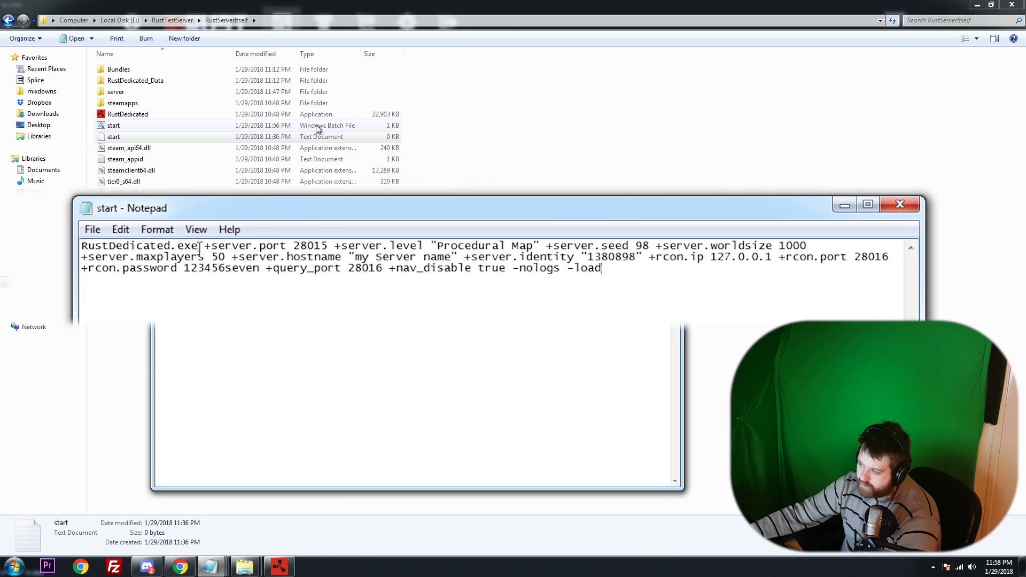
pyautogui.moveTo(199, 246); pyautogui.dragTo(81, 246)
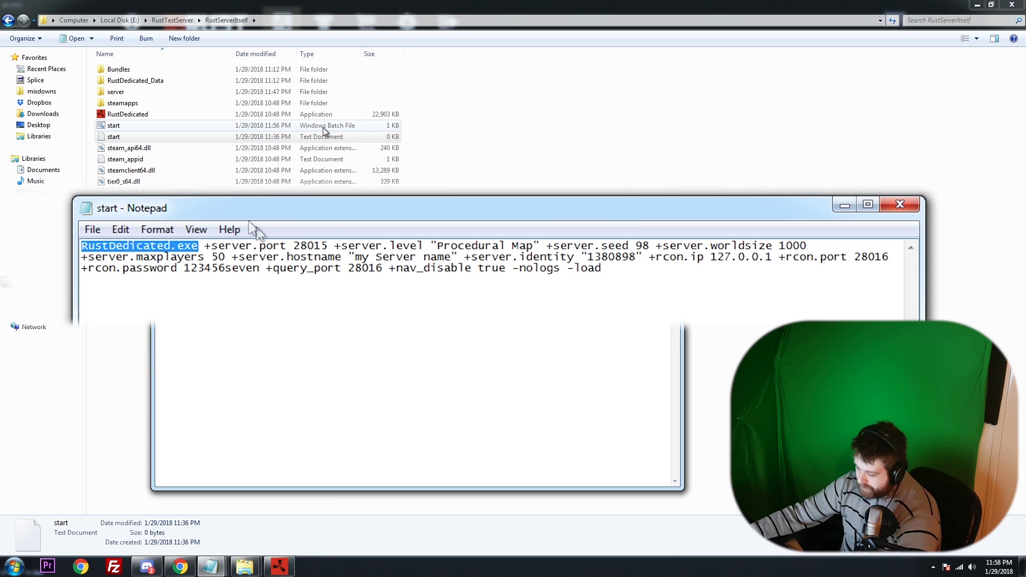
pyautogui.moveTo(203, 246); pyautogui.dragTo(619, 275)
pyautogui.click(619, 275)
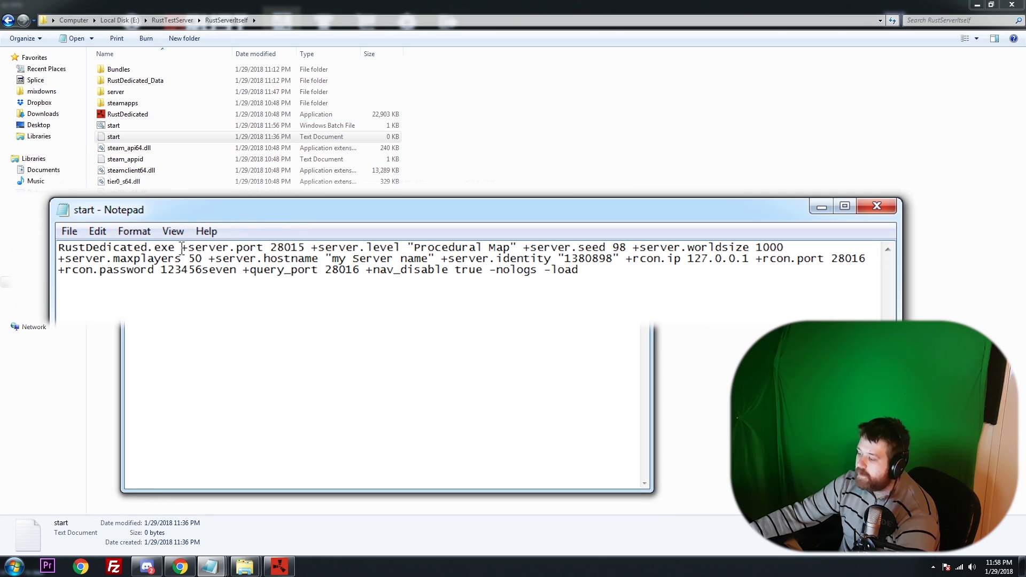
pyautogui.moveTo(182, 249)
pyautogui.mouseDown()
pyautogui.moveTo(317, 247)
pyautogui.moveTo(177, 250)
pyautogui.moveTo(187, 252)
pyautogui.mouseUp()
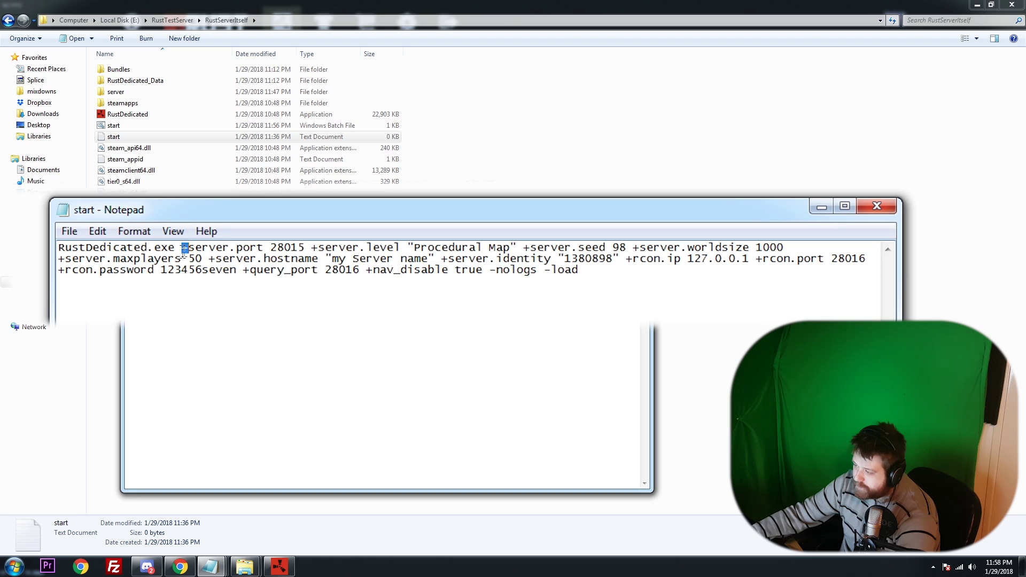
pyautogui.click(184, 249)
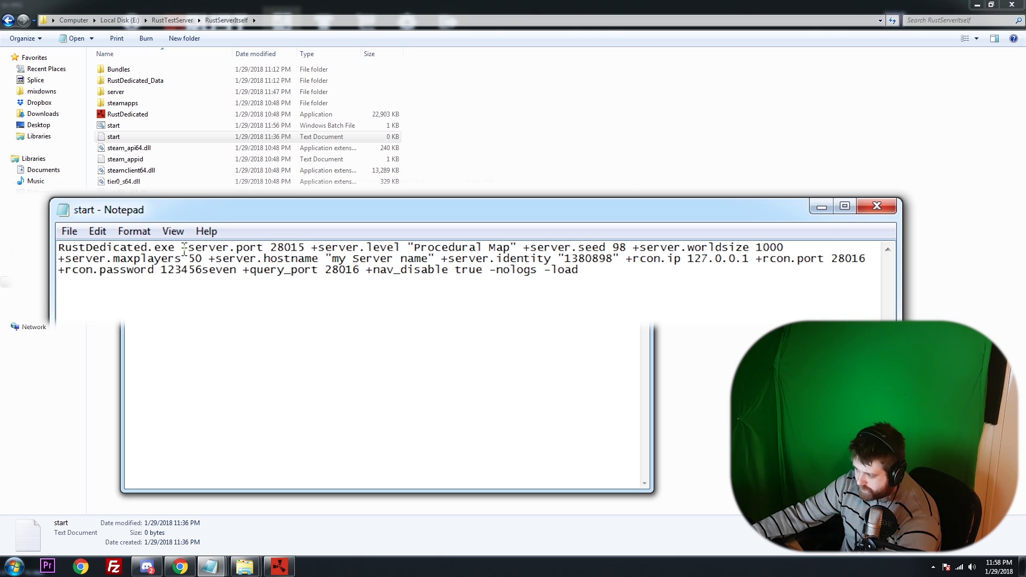
pyautogui.moveTo(183, 249); pyautogui.dragTo(188, 249)
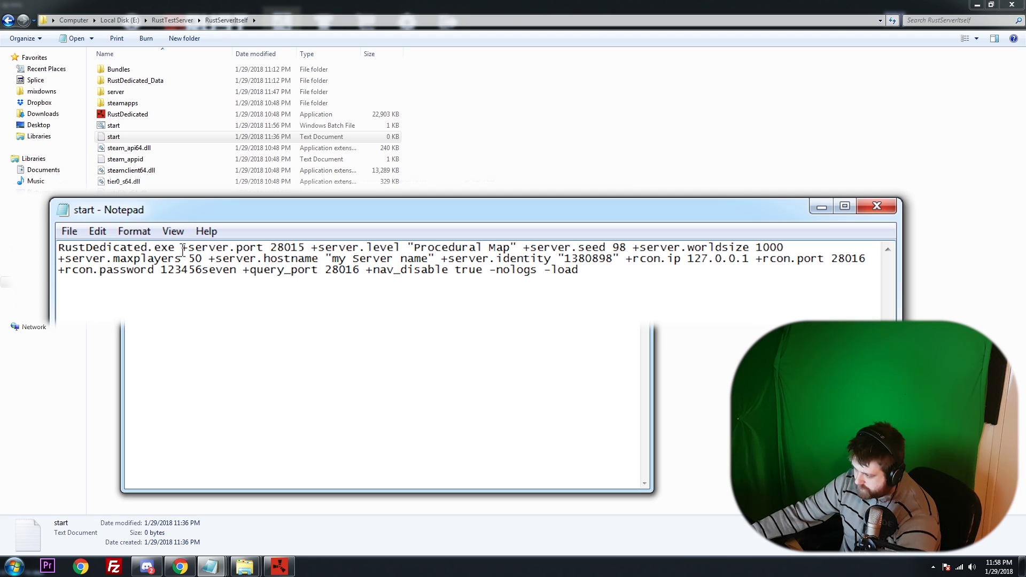
pyautogui.moveTo(182, 249); pyautogui.dragTo(306, 250)
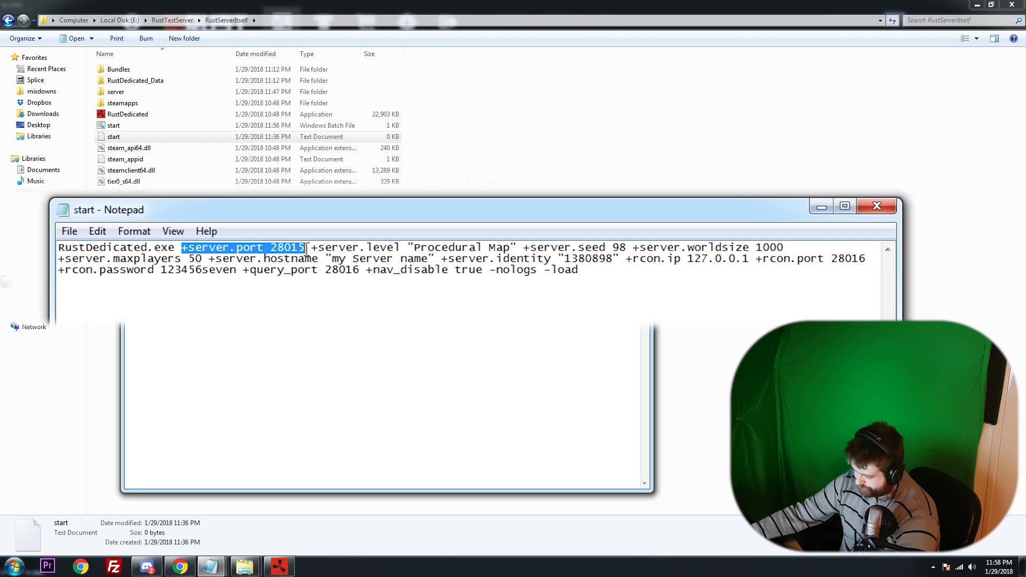
pyautogui.click(323, 250)
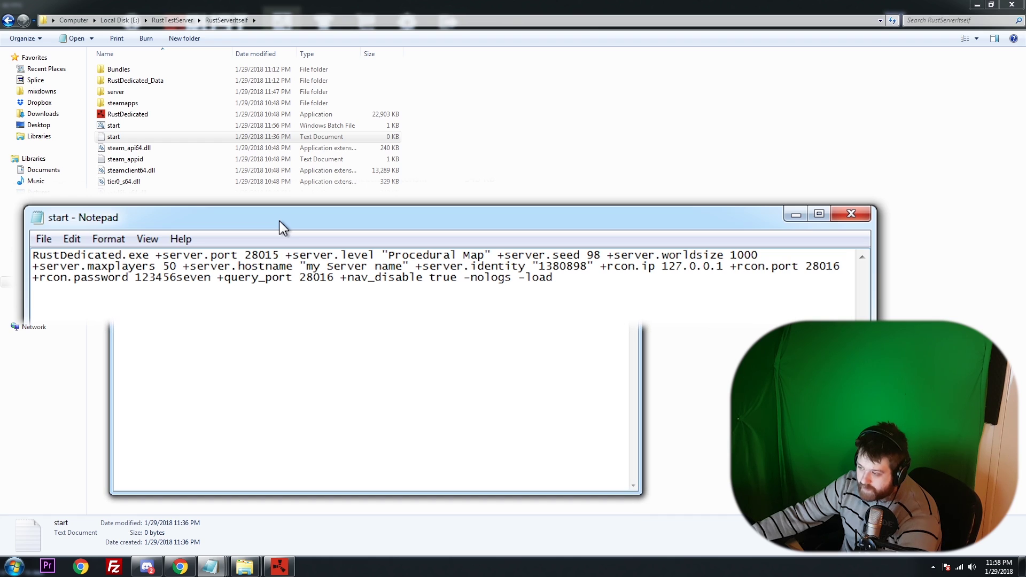
pyautogui.click(282, 252)
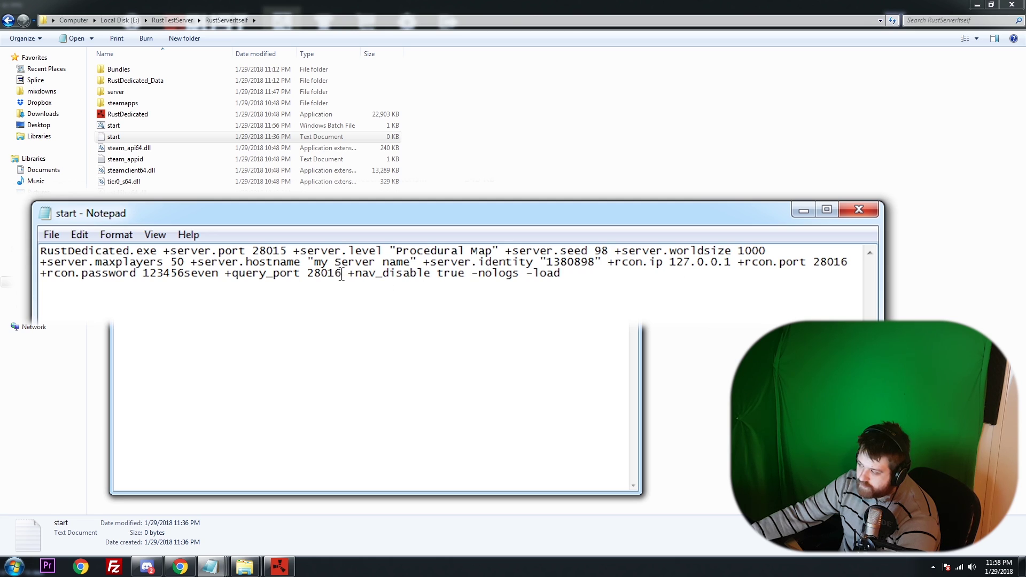
pyautogui.moveTo(343, 274); pyautogui.dragTo(300, 277)
pyautogui.moveTo(852, 263); pyautogui.dragTo(750, 262)
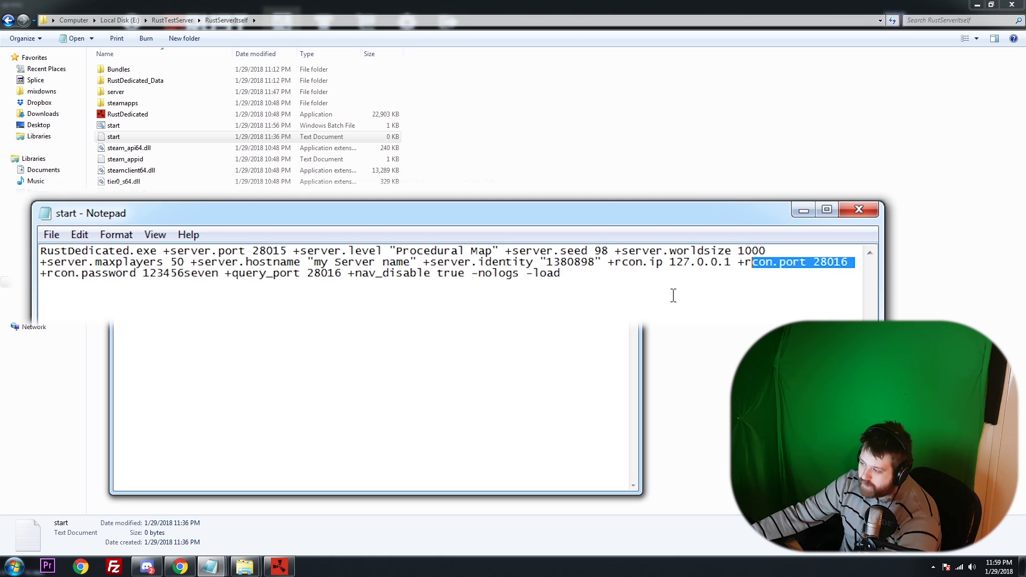
pyautogui.click(672, 294)
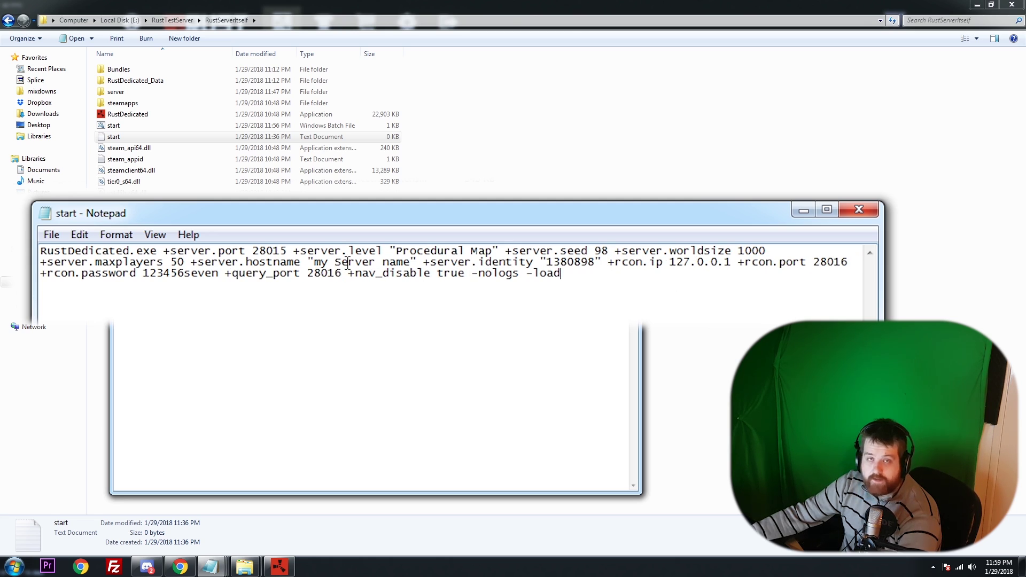
pyautogui.click(287, 250)
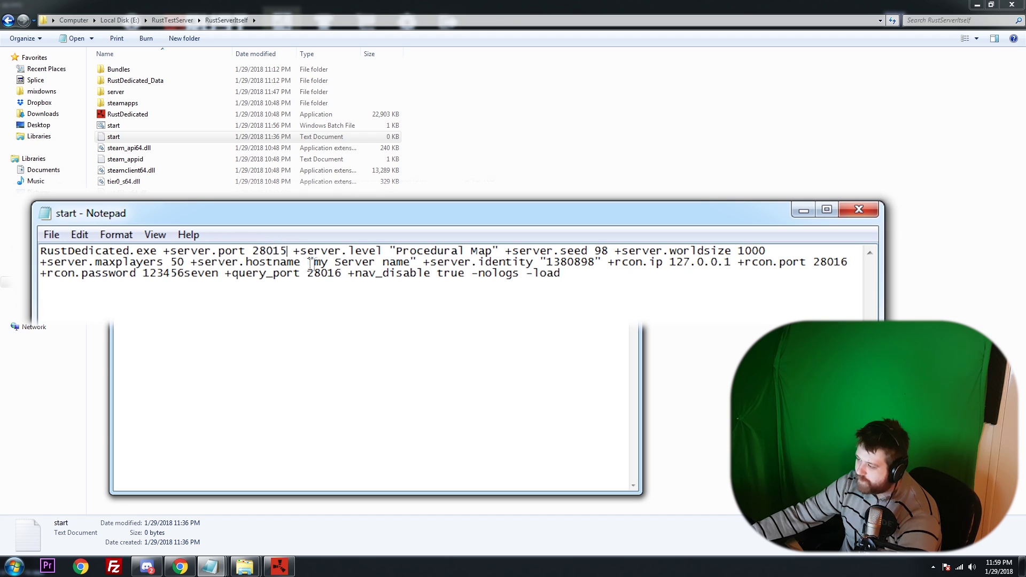
pyautogui.click(391, 256)
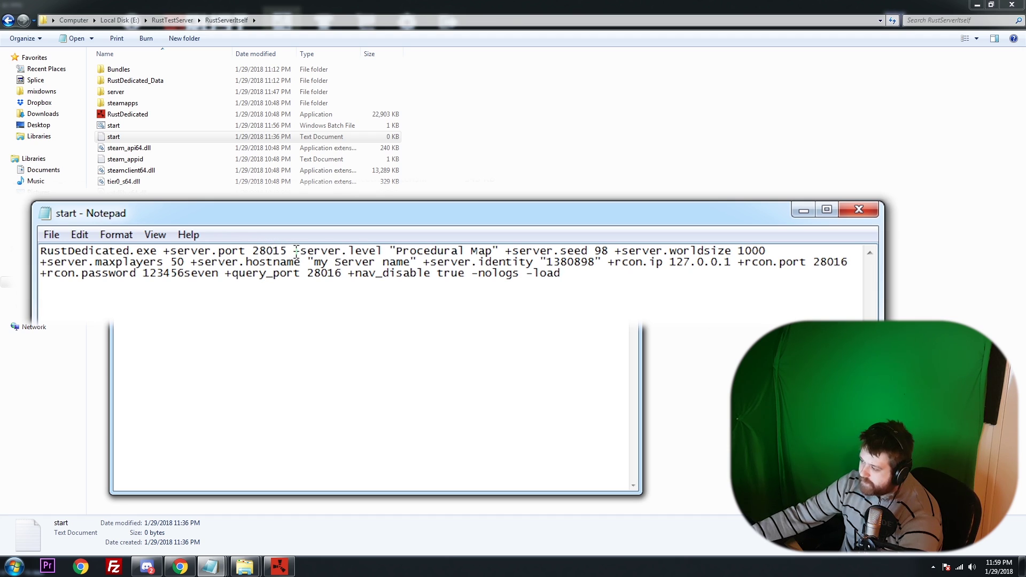
pyautogui.moveTo(293, 251); pyautogui.dragTo(498, 250)
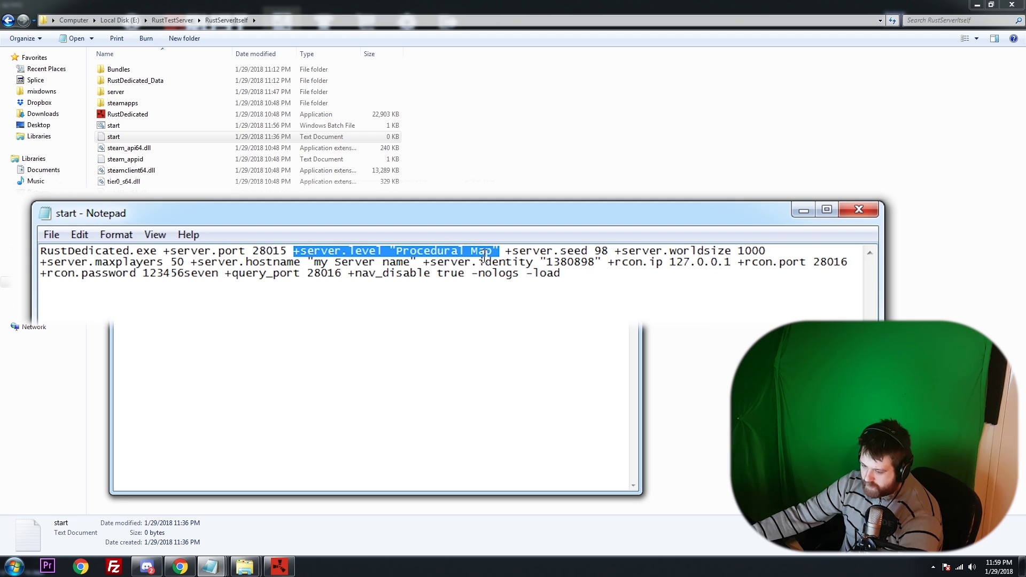
pyautogui.click(414, 250)
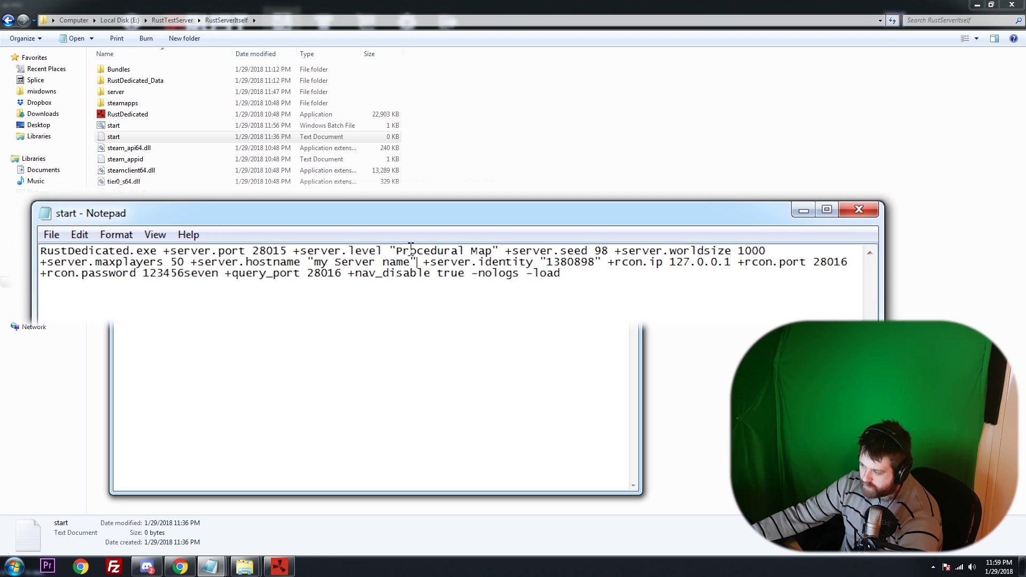
pyautogui.press('Down')
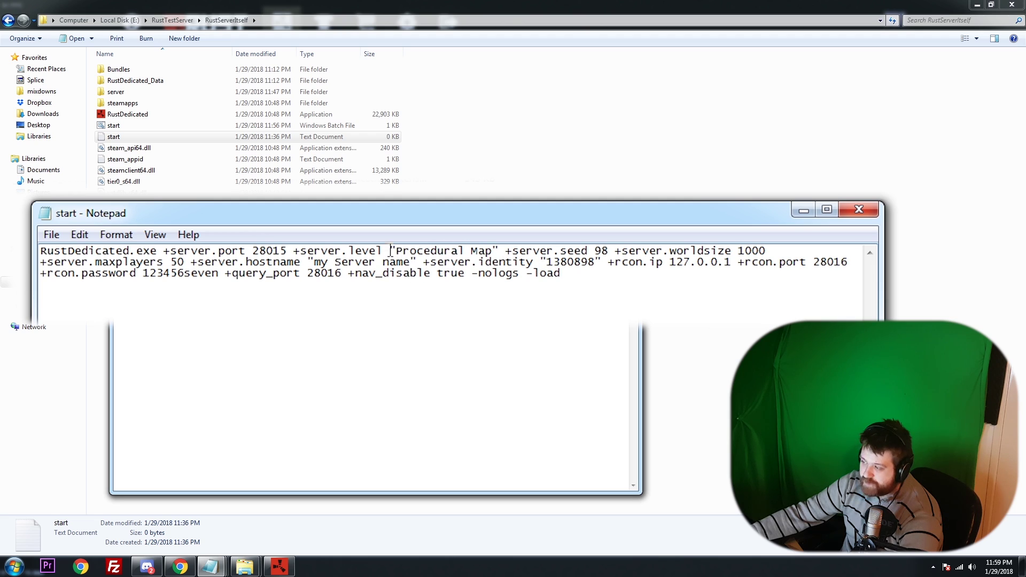
pyautogui.moveTo(396, 250); pyautogui.dragTo(482, 251)
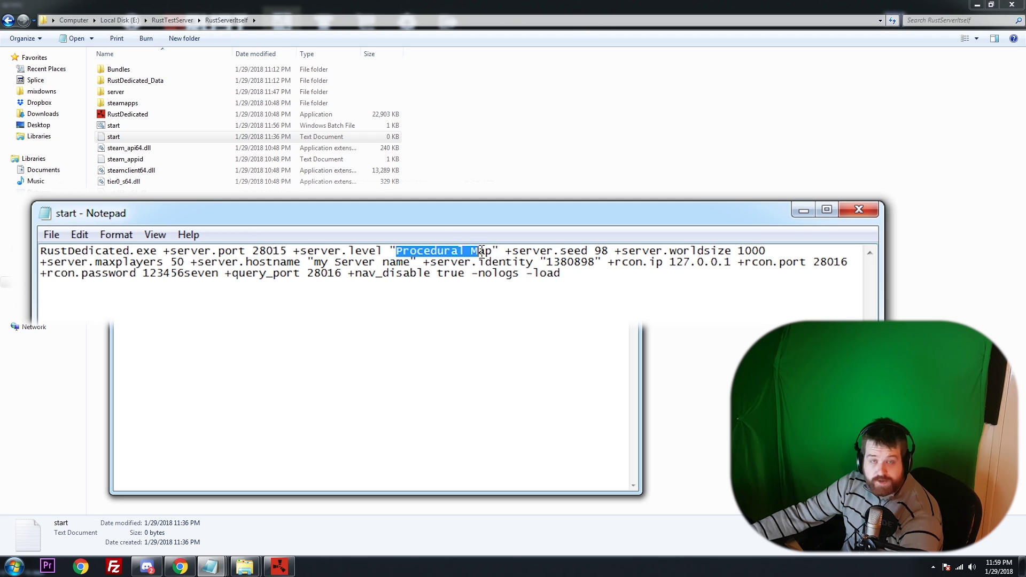
pyautogui.click(556, 249)
pyautogui.moveTo(505, 250); pyautogui.dragTo(579, 226)
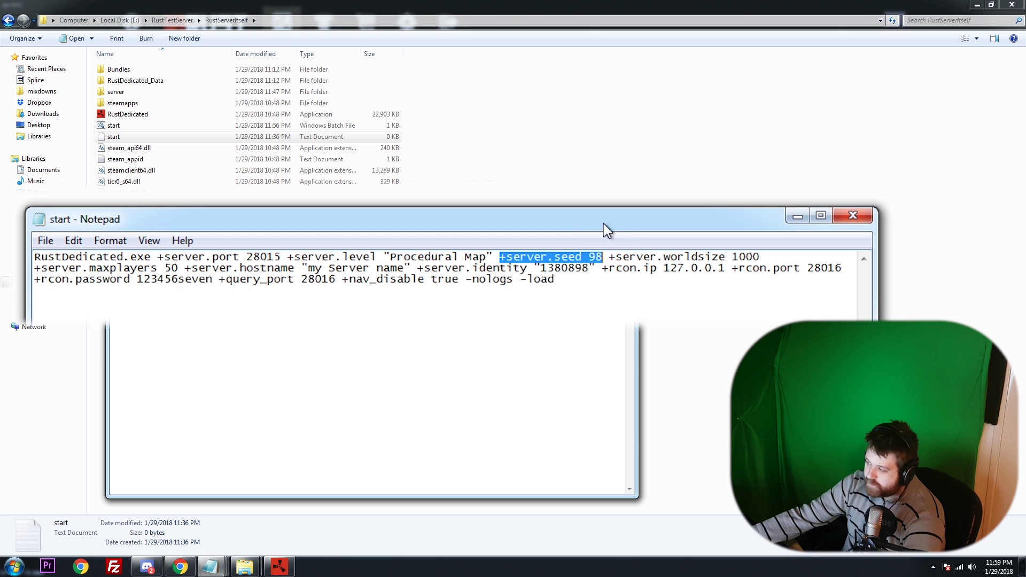
pyautogui.moveTo(609, 257); pyautogui.dragTo(765, 257)
pyautogui.click(764, 256)
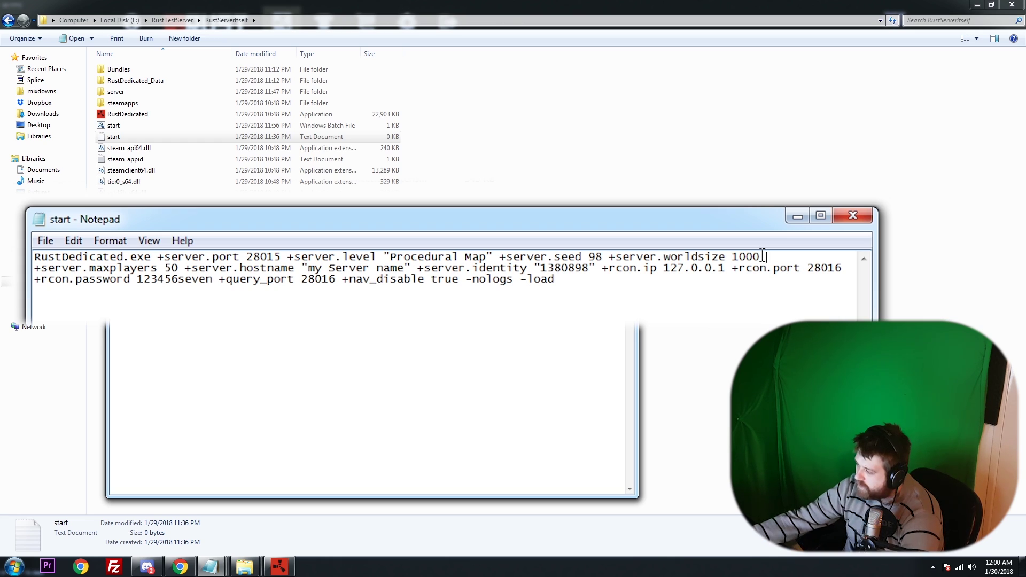
pyautogui.doubleClick(594, 257)
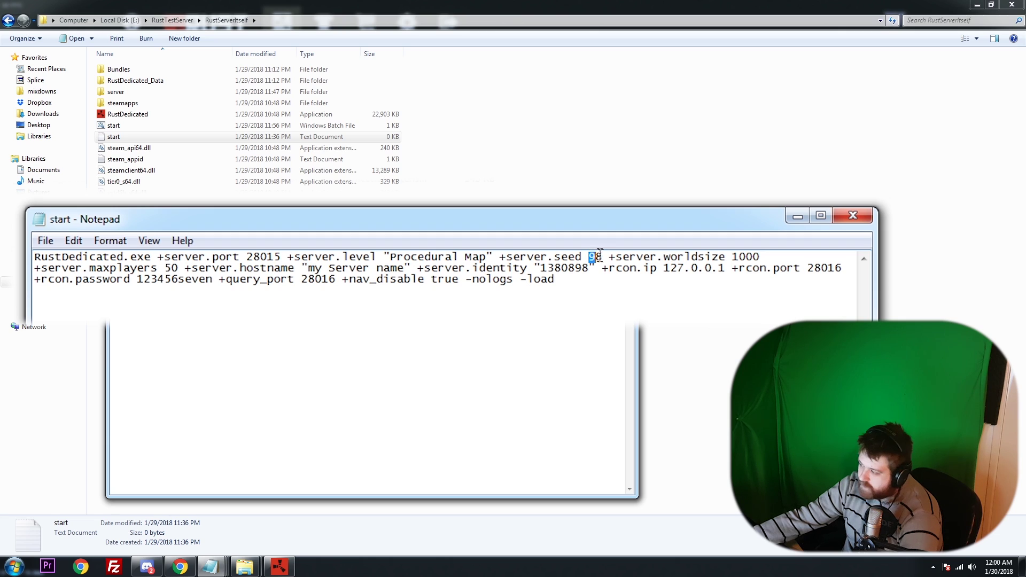
pyautogui.doubleClick(744, 257)
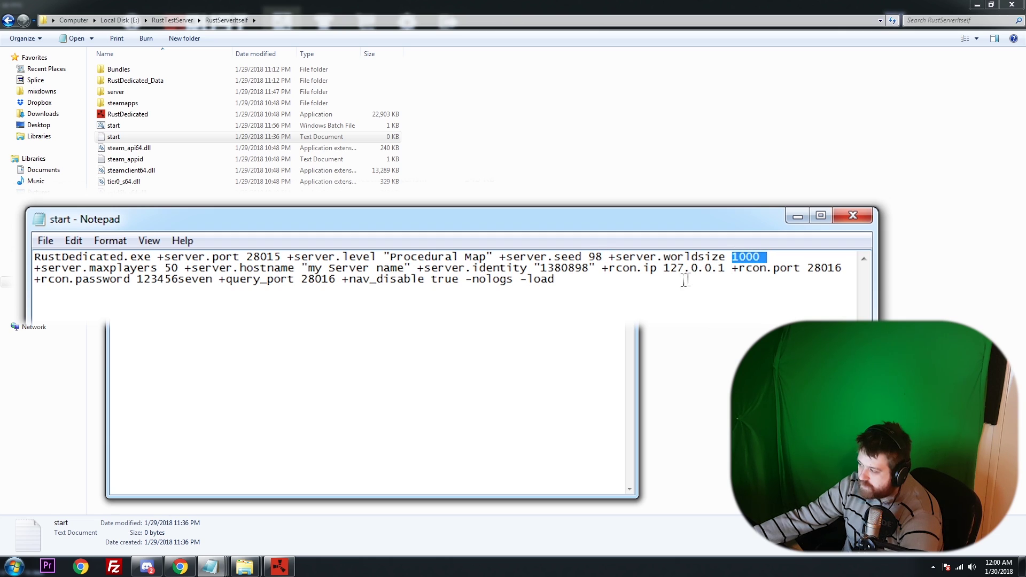
pyautogui.click(761, 260)
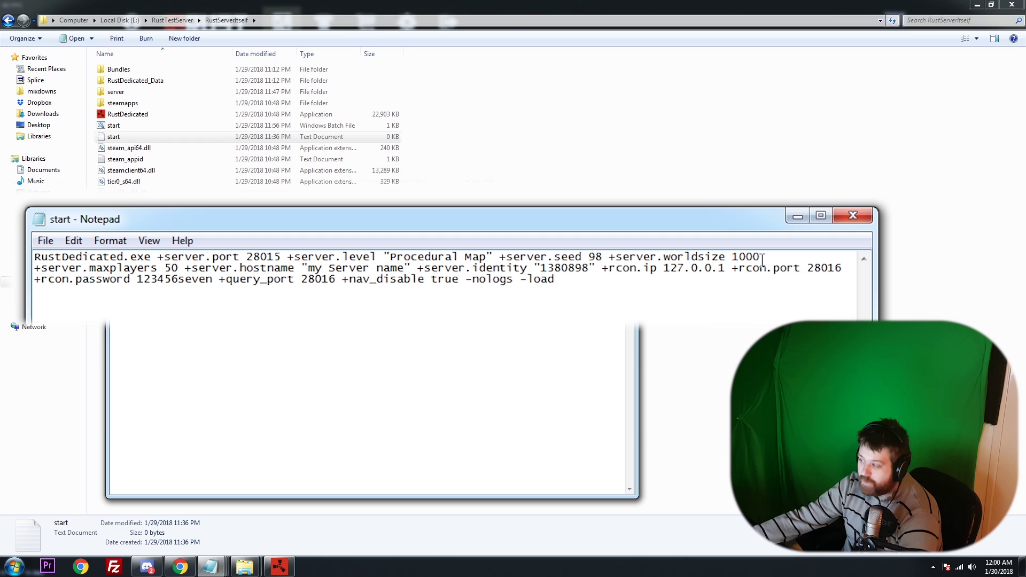
pyautogui.moveTo(666, 230); pyautogui.dragTo(678, 226)
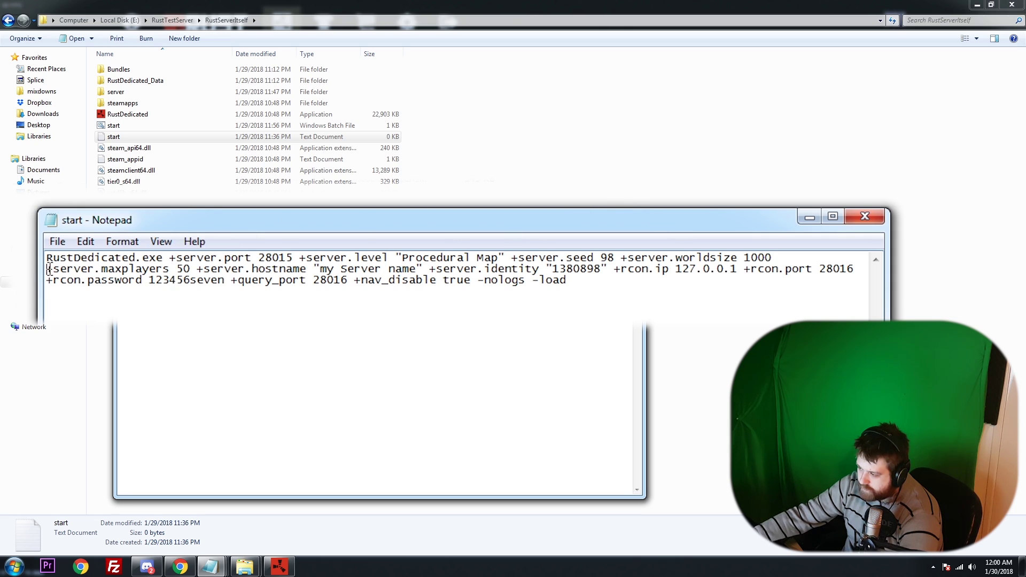
pyautogui.moveTo(47, 270); pyautogui.dragTo(190, 277)
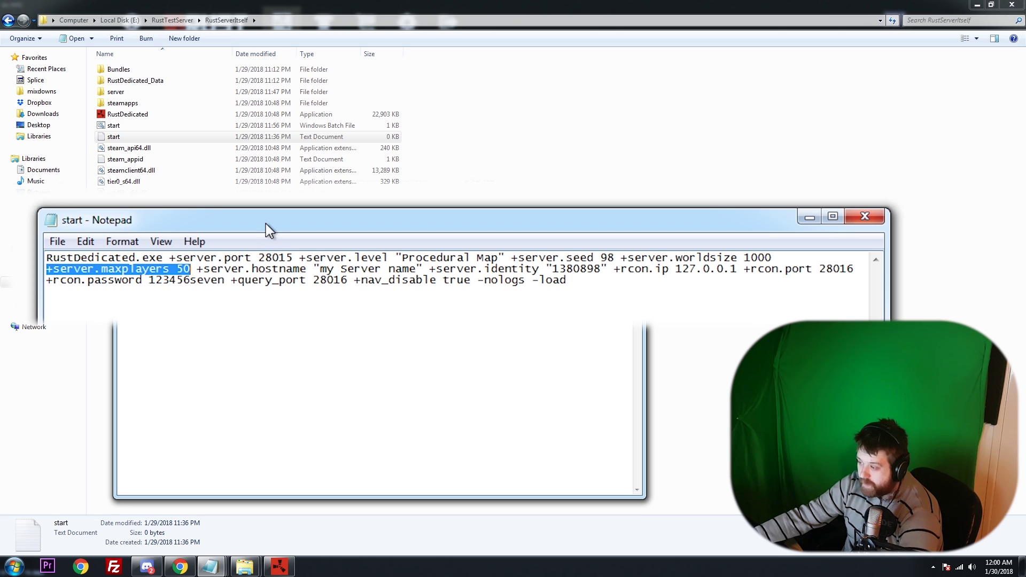
pyautogui.click(186, 273)
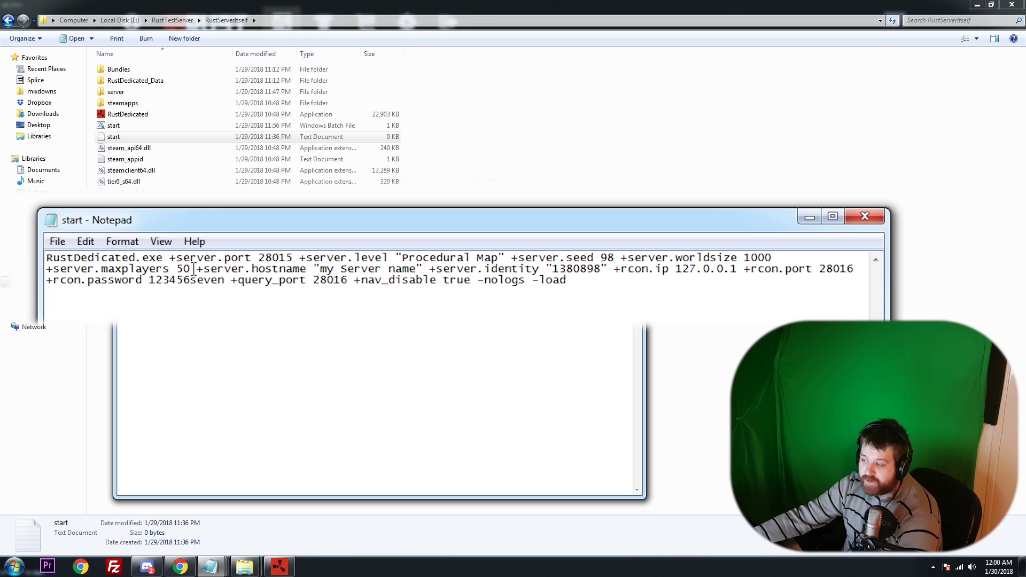
pyautogui.moveTo(210, 230); pyautogui.dragTo(199, 221)
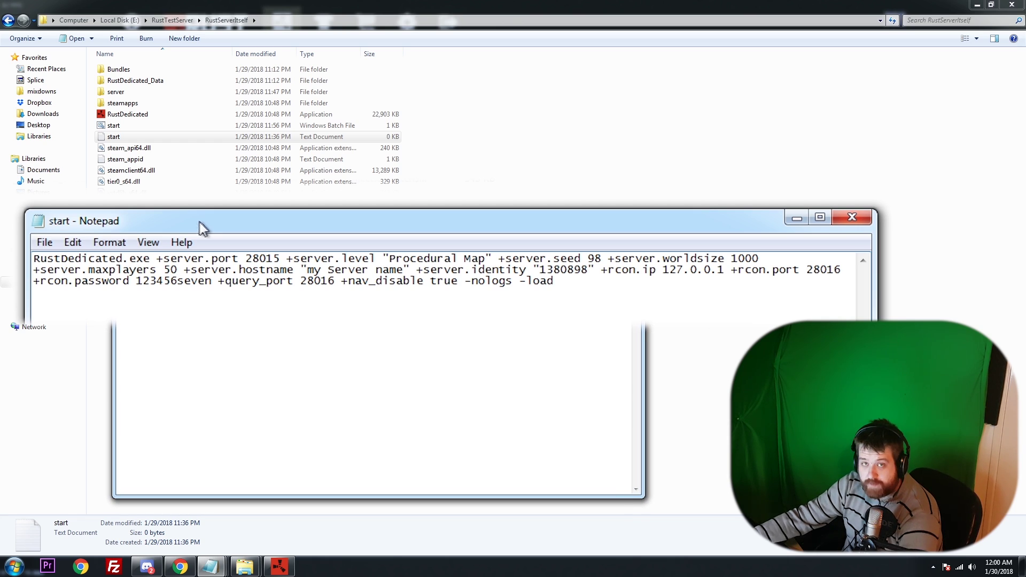
pyautogui.moveTo(198, 221); pyautogui.dragTo(209, 220)
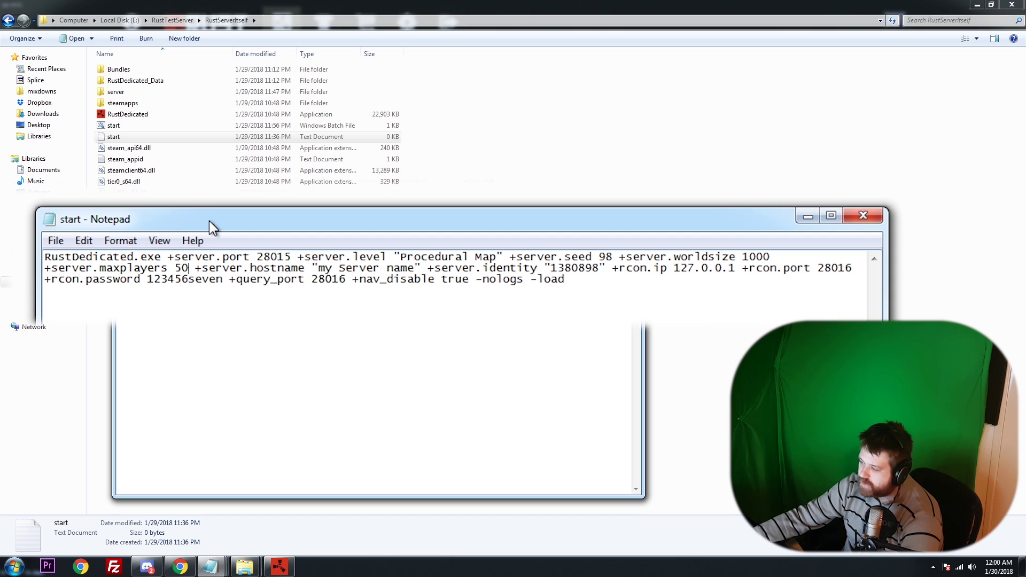
pyautogui.moveTo(195, 268); pyautogui.dragTo(421, 270)
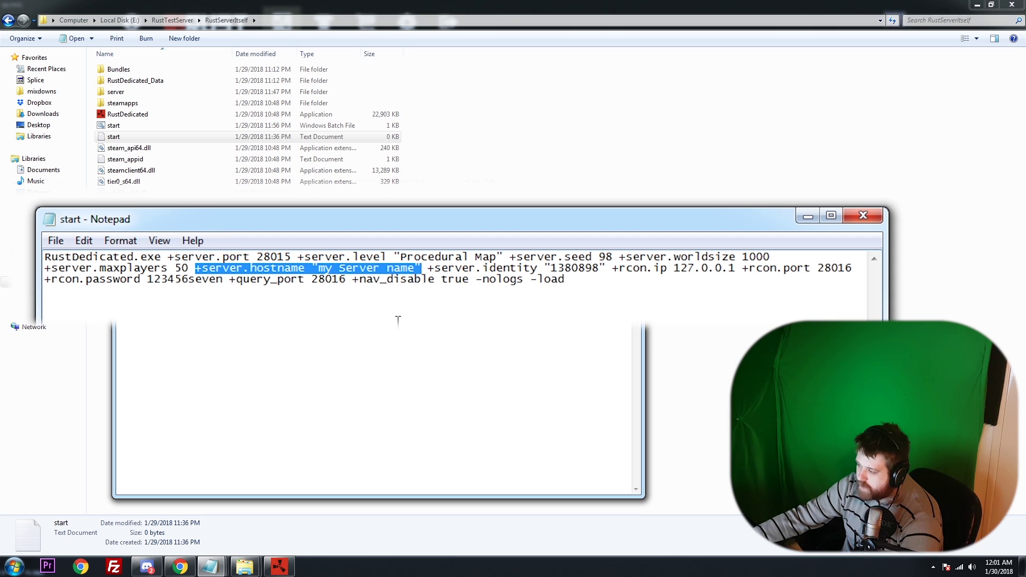
pyautogui.click(375, 279)
pyautogui.moveTo(415, 269); pyautogui.dragTo(320, 270)
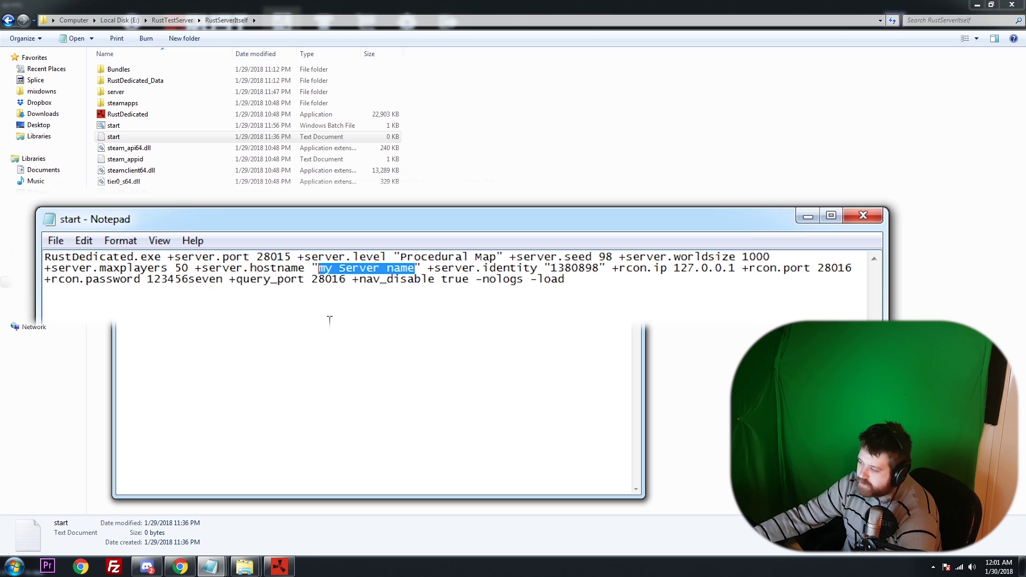
pyautogui.click(443, 268)
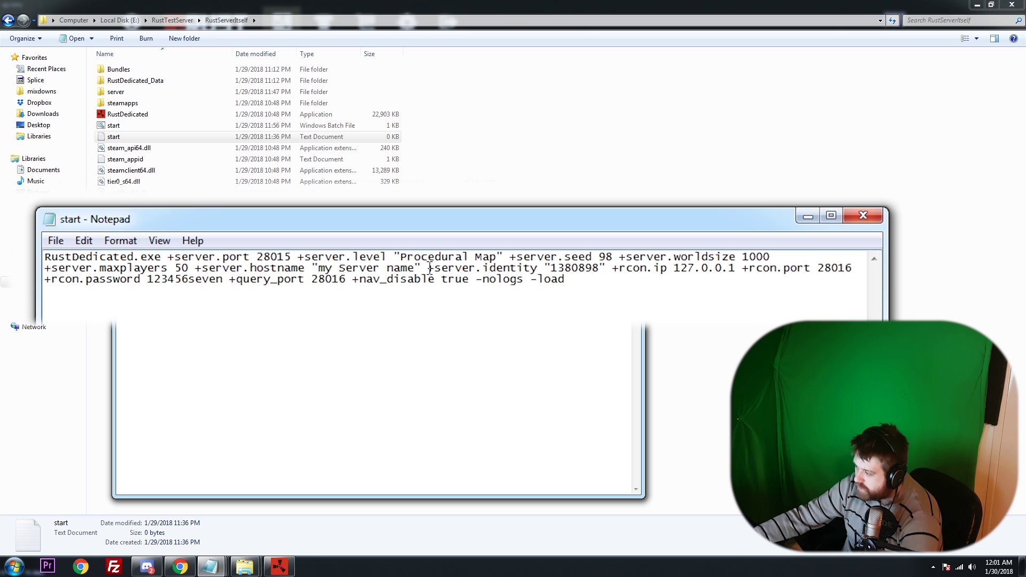
pyautogui.moveTo(427, 269); pyautogui.dragTo(605, 270)
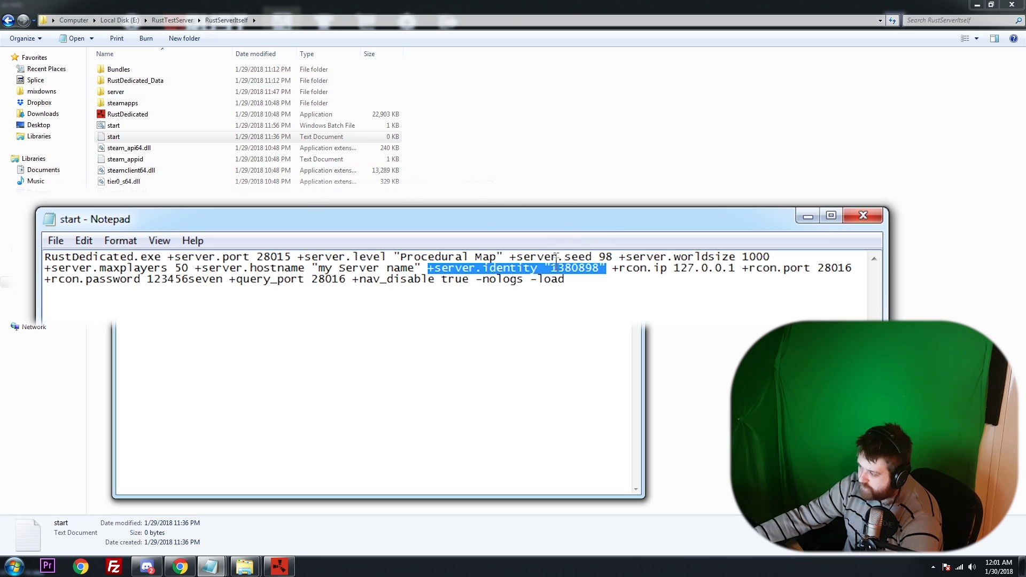
pyautogui.click(598, 268)
pyautogui.moveTo(598, 269); pyautogui.dragTo(555, 270)
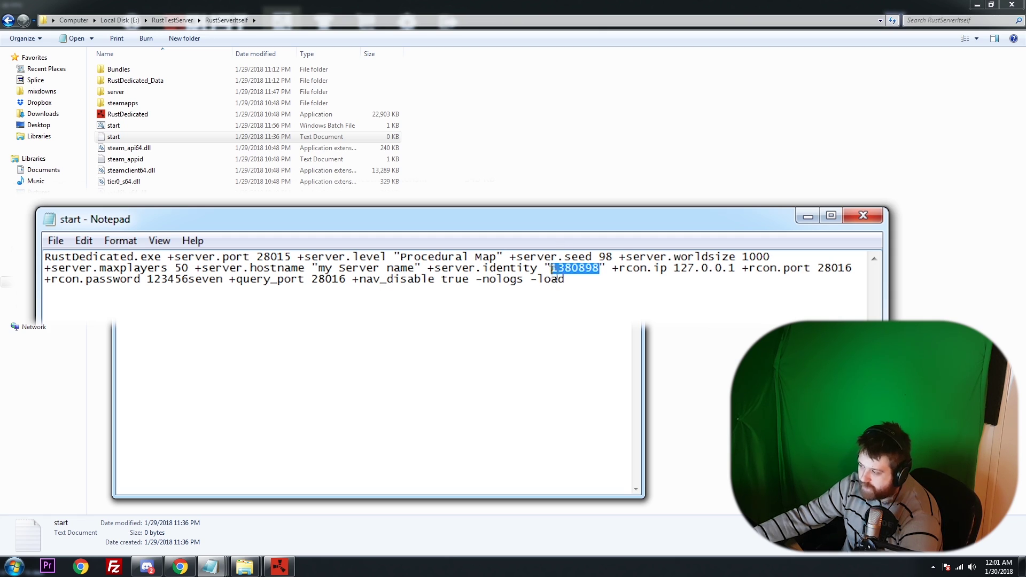
pyautogui.click(553, 270)
pyautogui.moveTo(593, 274); pyautogui.dragTo(600, 271)
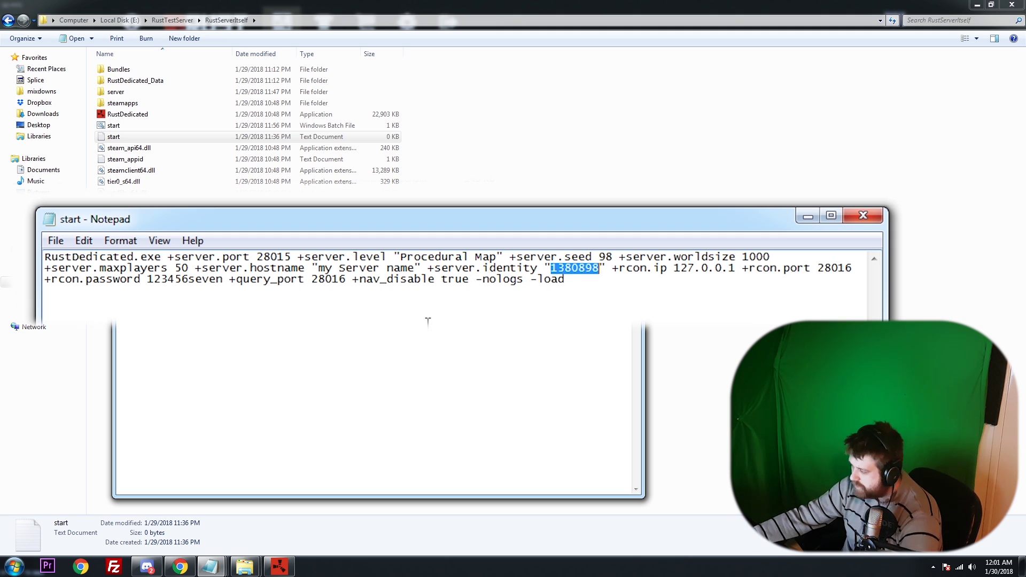
pyautogui.click(617, 271)
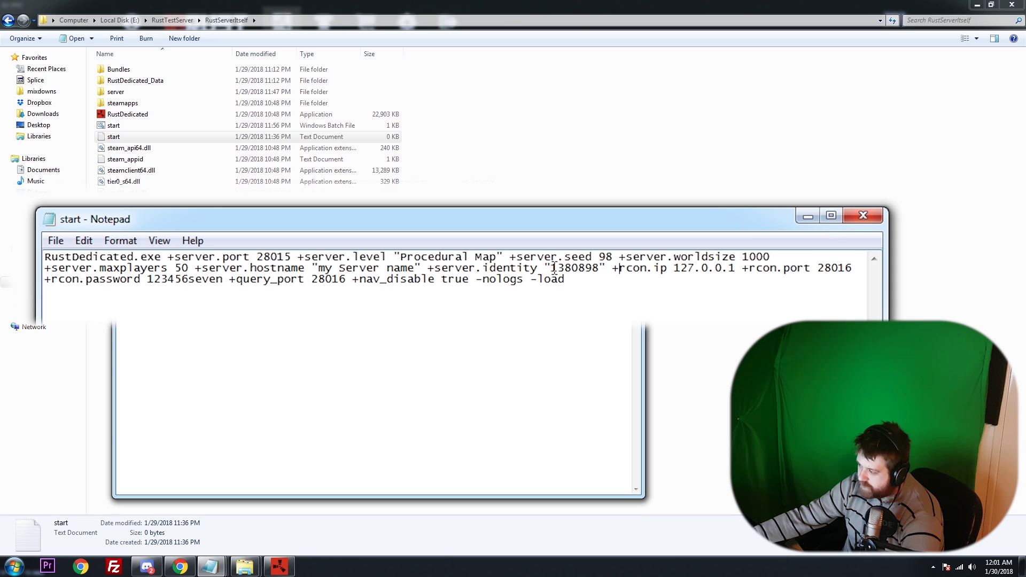
pyautogui.moveTo(551, 267); pyautogui.dragTo(647, 273)
pyautogui.click(607, 273)
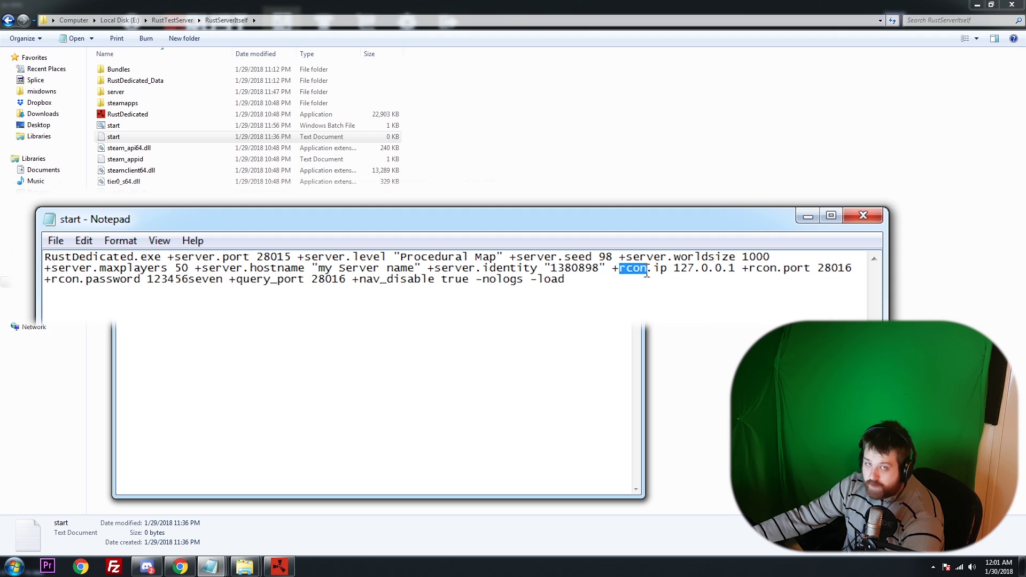
pyautogui.click(641, 271)
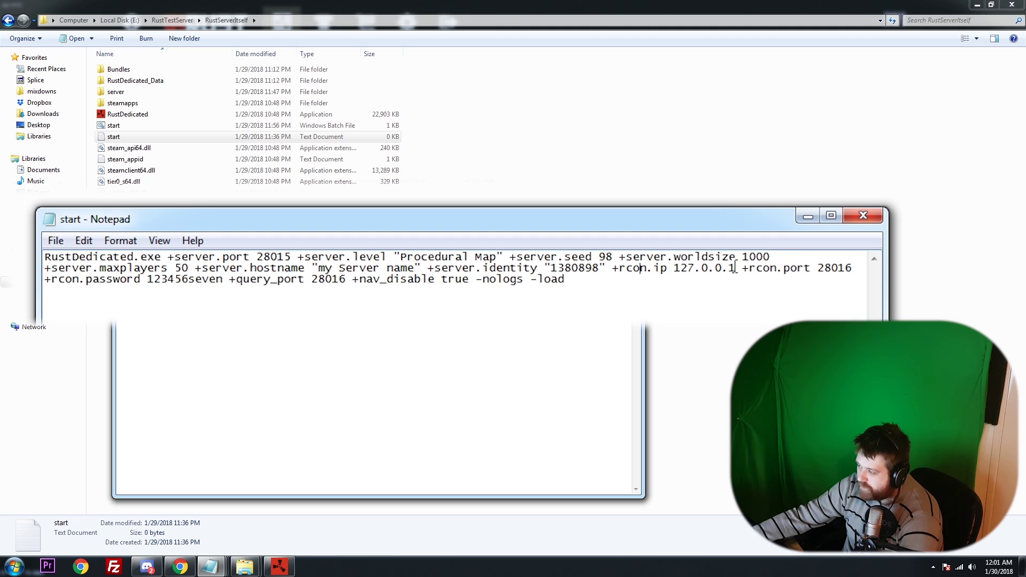
pyautogui.moveTo(736, 267); pyautogui.dragTo(619, 265)
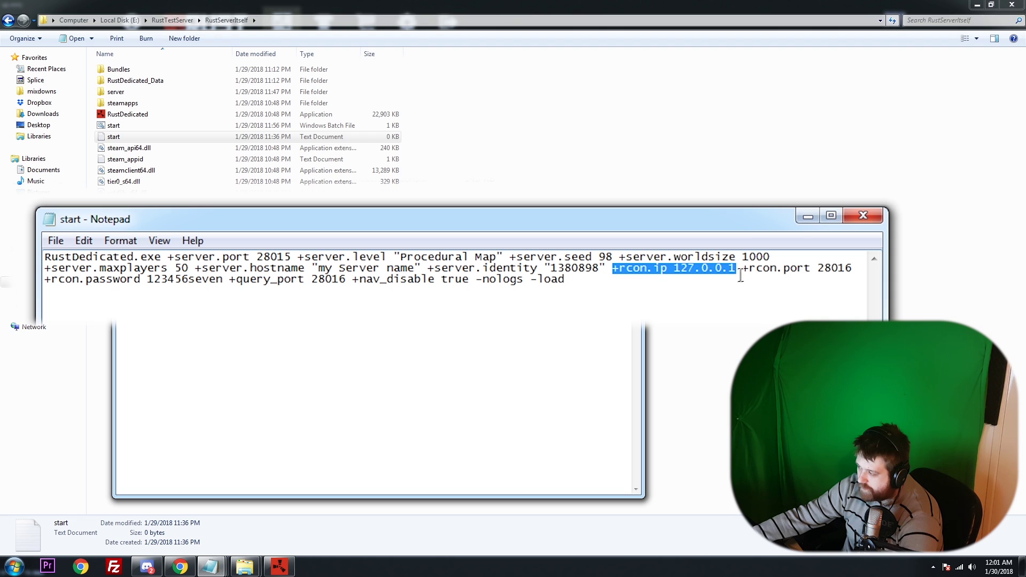
pyautogui.moveTo(741, 268); pyautogui.dragTo(678, 269)
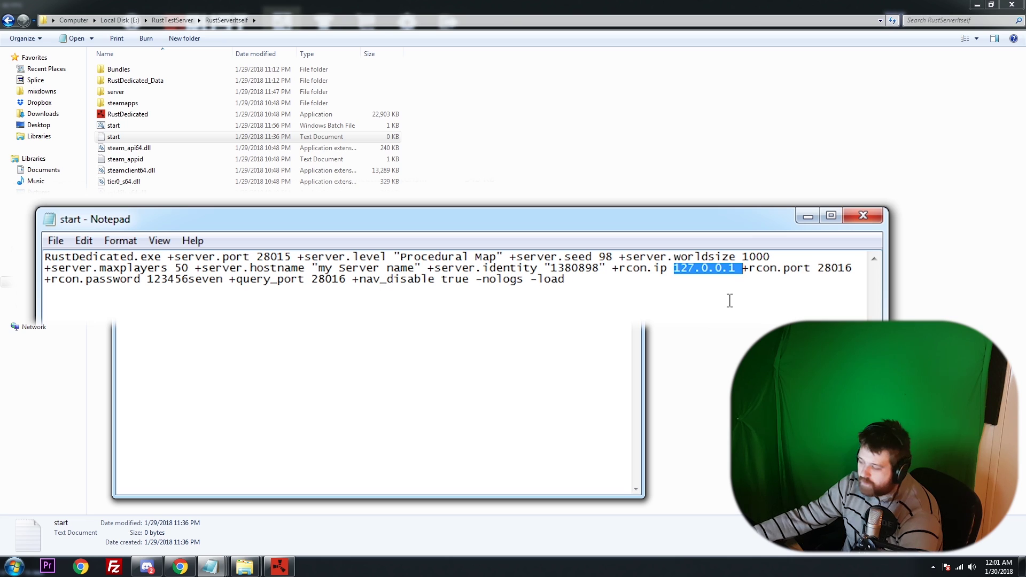
pyautogui.click(742, 267)
pyautogui.moveTo(736, 267); pyautogui.dragTo(674, 269)
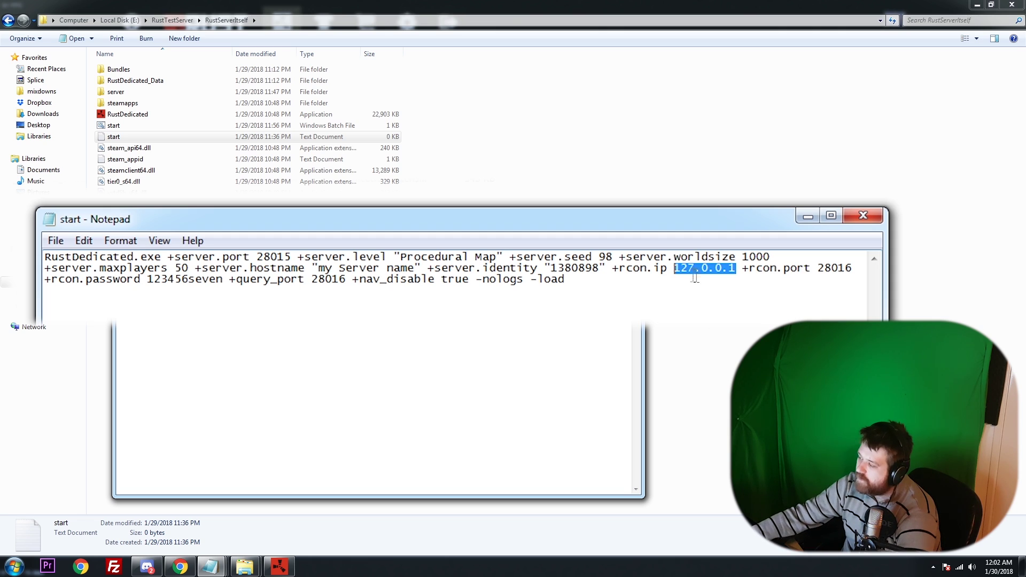
pyautogui.press('Right')
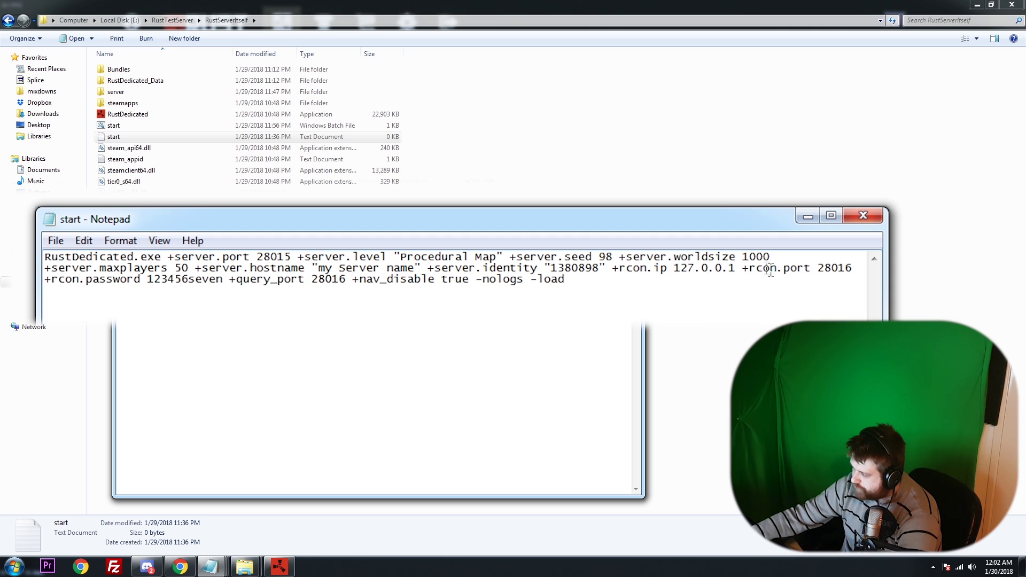
pyautogui.moveTo(748, 268); pyautogui.dragTo(854, 271)
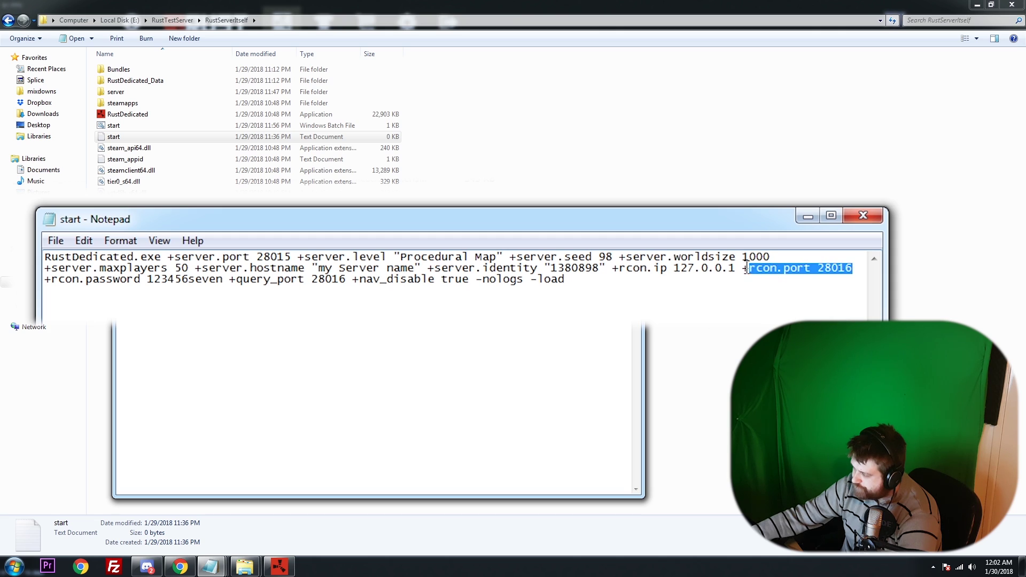
pyautogui.moveTo(742, 269); pyautogui.dragTo(854, 270)
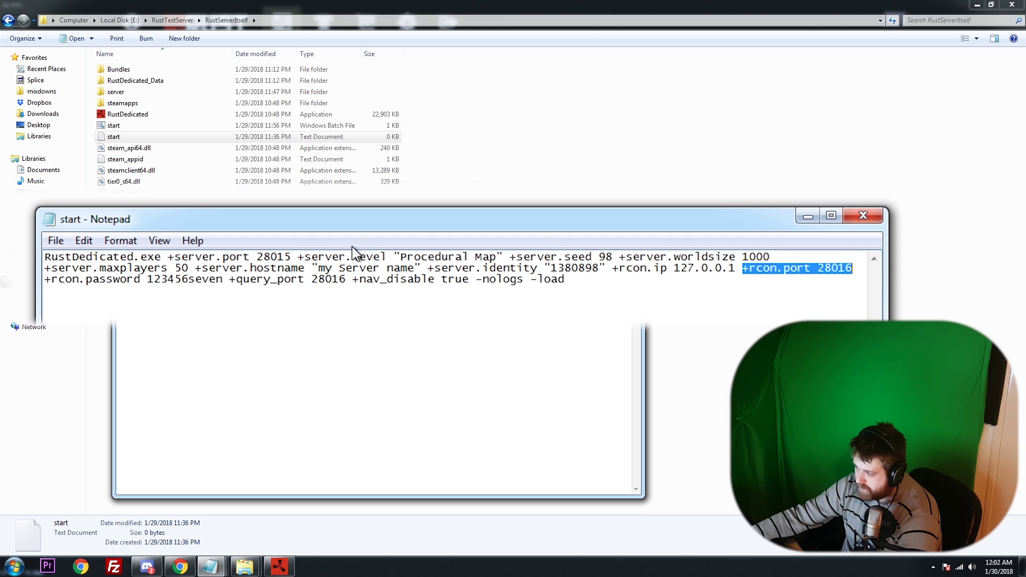
pyautogui.moveTo(256, 257); pyautogui.dragTo(297, 257)
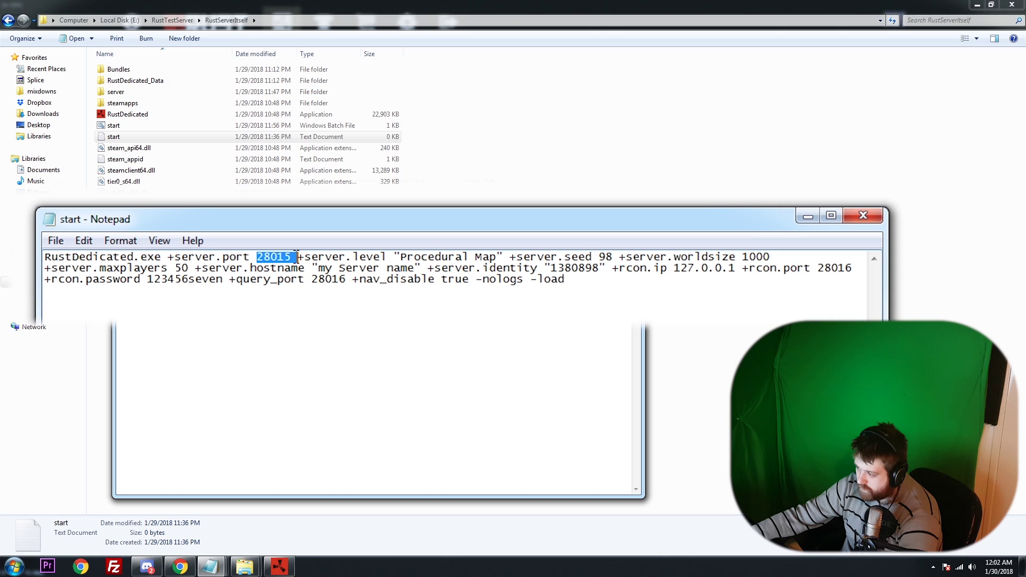
pyautogui.moveTo(824, 270); pyautogui.dragTo(854, 271)
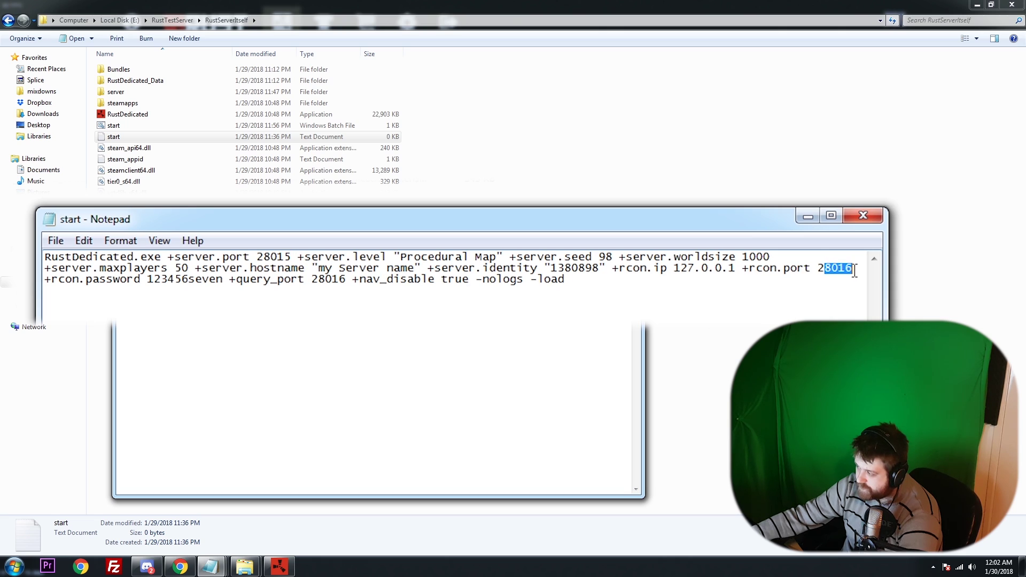
pyautogui.click(854, 271)
pyautogui.moveTo(283, 257); pyautogui.dragTo(293, 258)
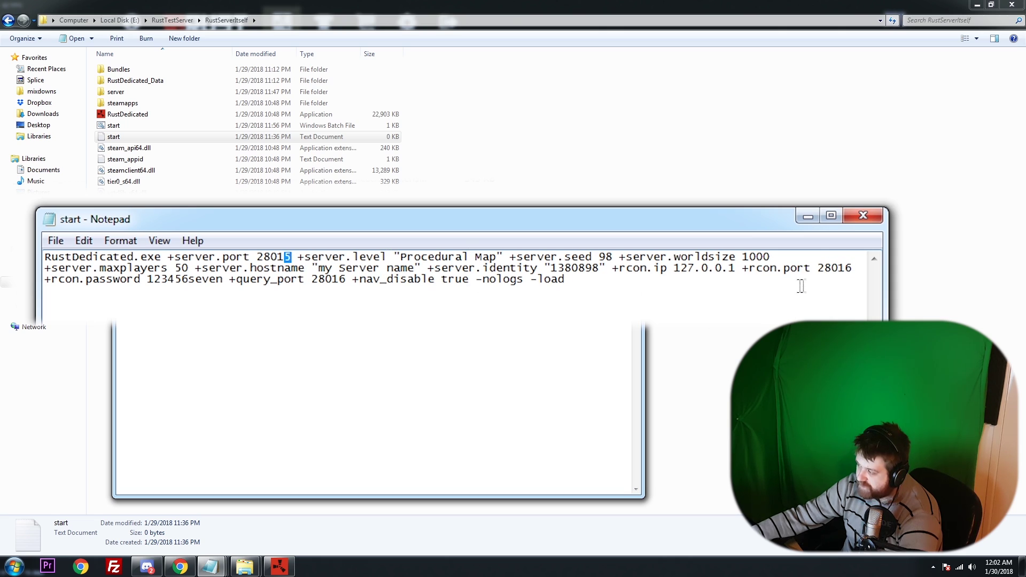
pyautogui.moveTo(838, 270); pyautogui.dragTo(852, 270)
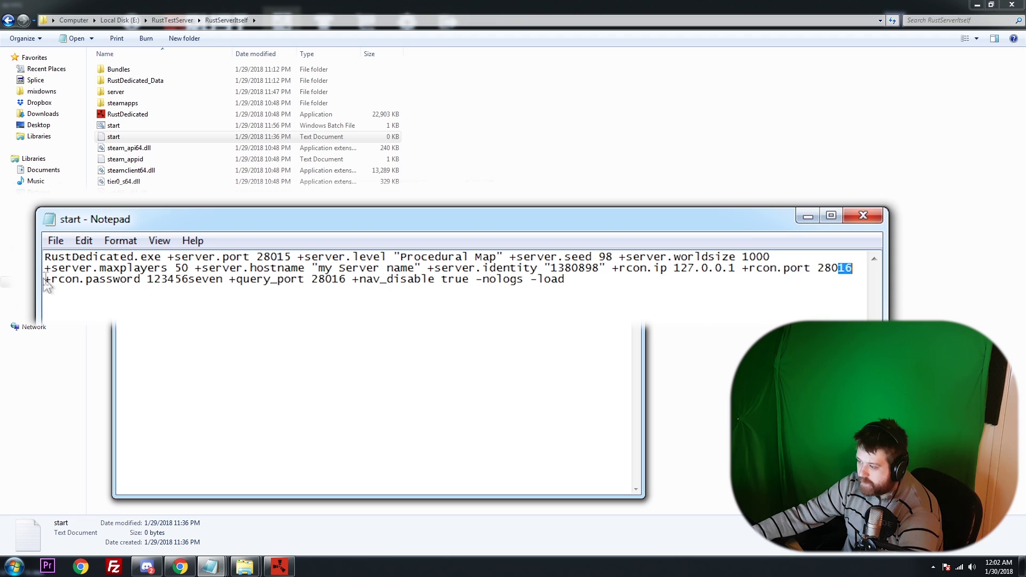
pyautogui.moveTo(45, 280); pyautogui.dragTo(224, 281)
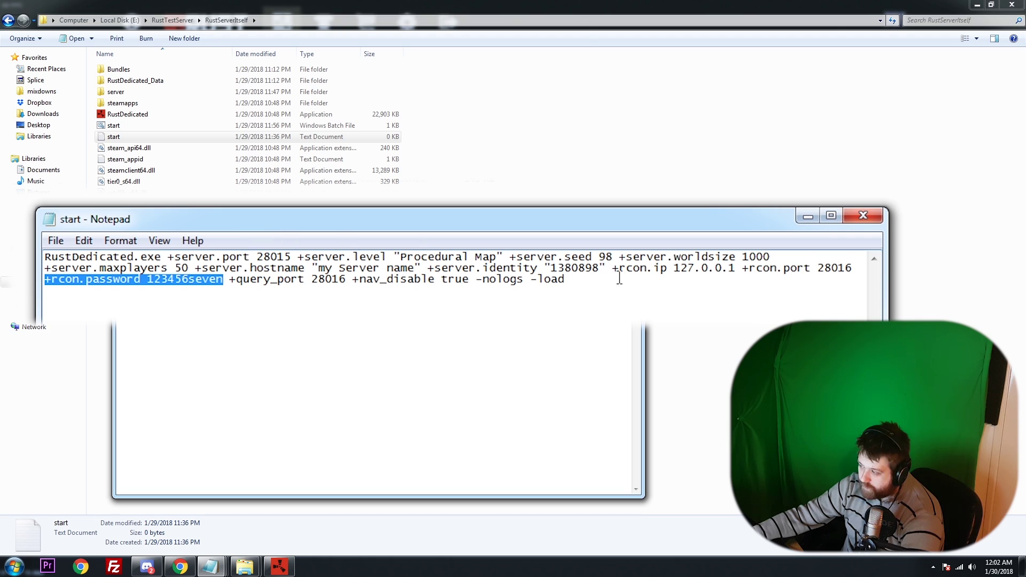
pyautogui.moveTo(613, 271); pyautogui.dragTo(223, 281)
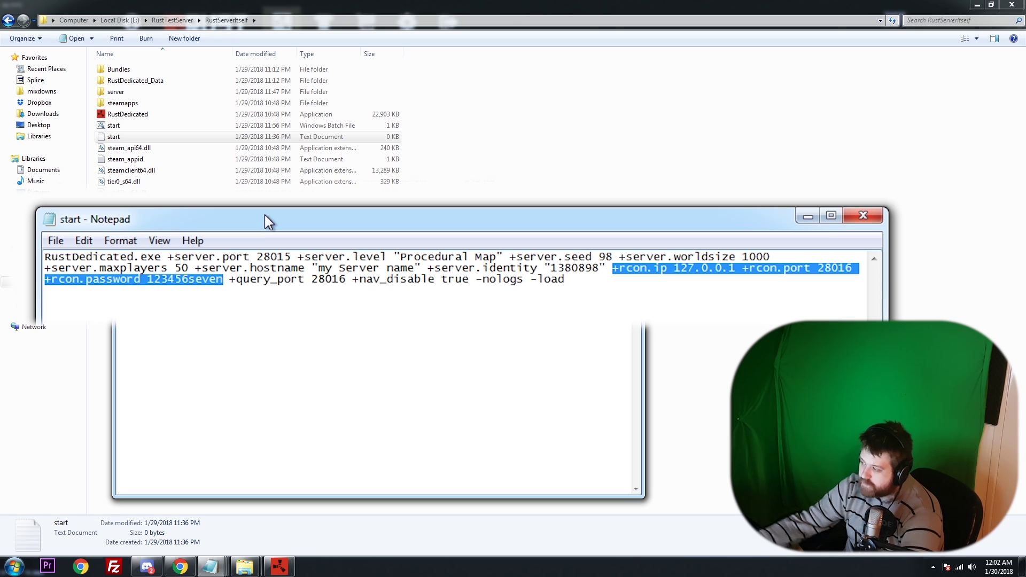
pyautogui.click(616, 279)
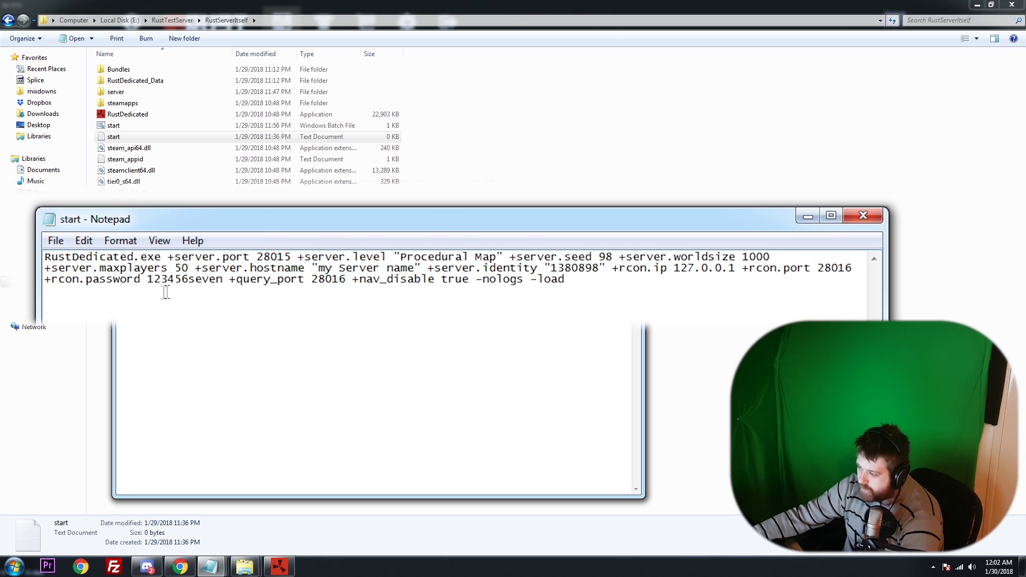
pyautogui.moveTo(225, 278); pyautogui.dragTo(146, 282)
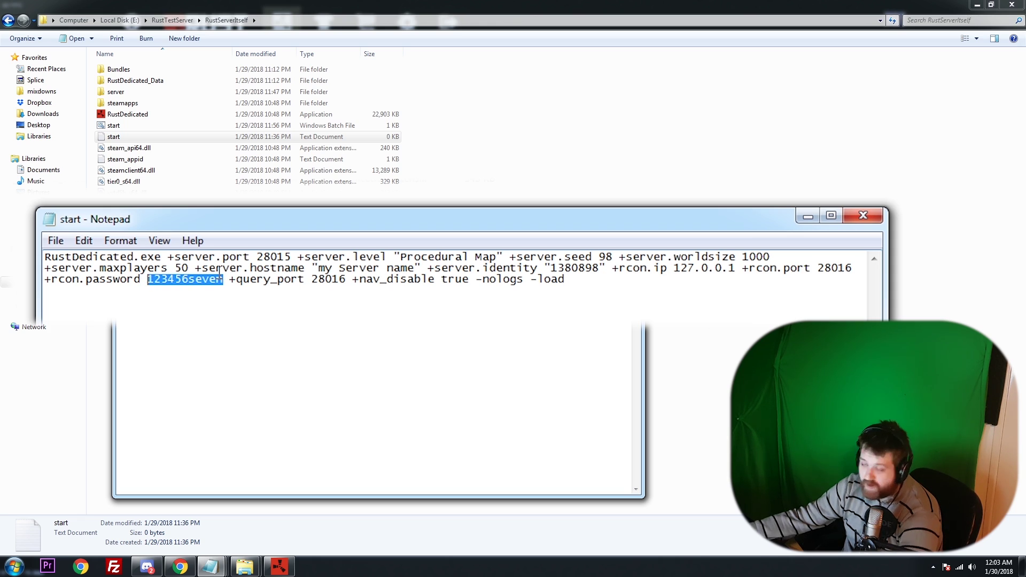
pyautogui.click(253, 291)
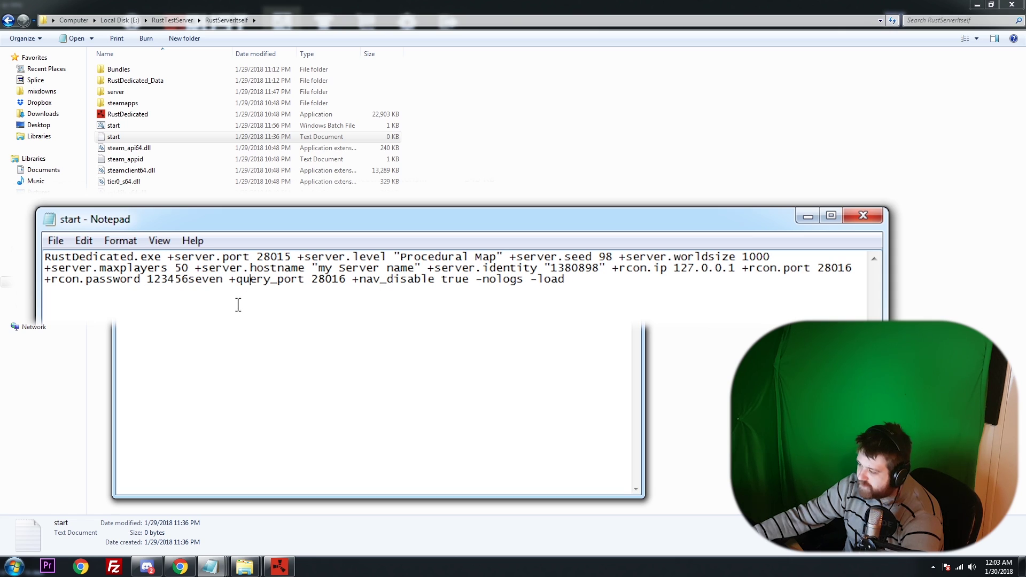
pyautogui.moveTo(227, 286); pyautogui.dragTo(345, 288)
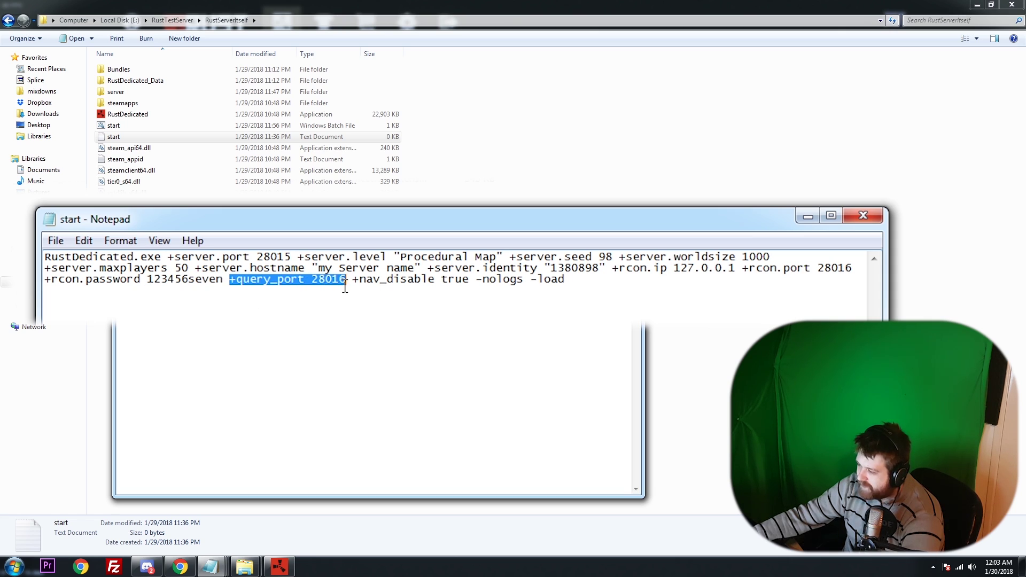
pyautogui.moveTo(742, 271); pyautogui.dragTo(854, 270)
pyautogui.click(855, 271)
pyautogui.moveTo(311, 279); pyautogui.dragTo(470, 280)
pyautogui.doubleClick(830, 268)
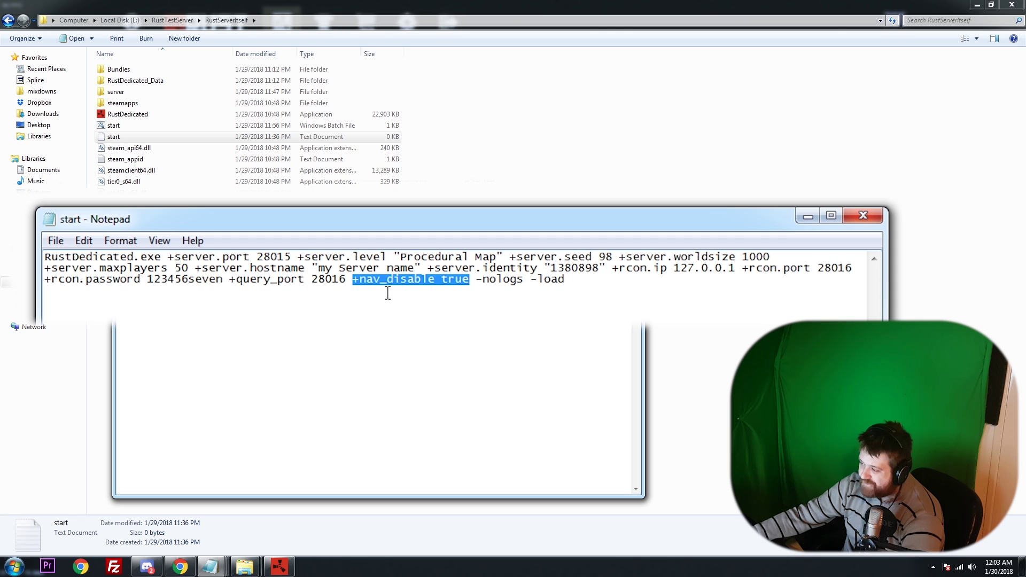
pyautogui.moveTo(432, 225)
pyautogui.mouseDown()
pyautogui.moveTo(448, 227)
pyautogui.moveTo(438, 223)
pyautogui.mouseUp()
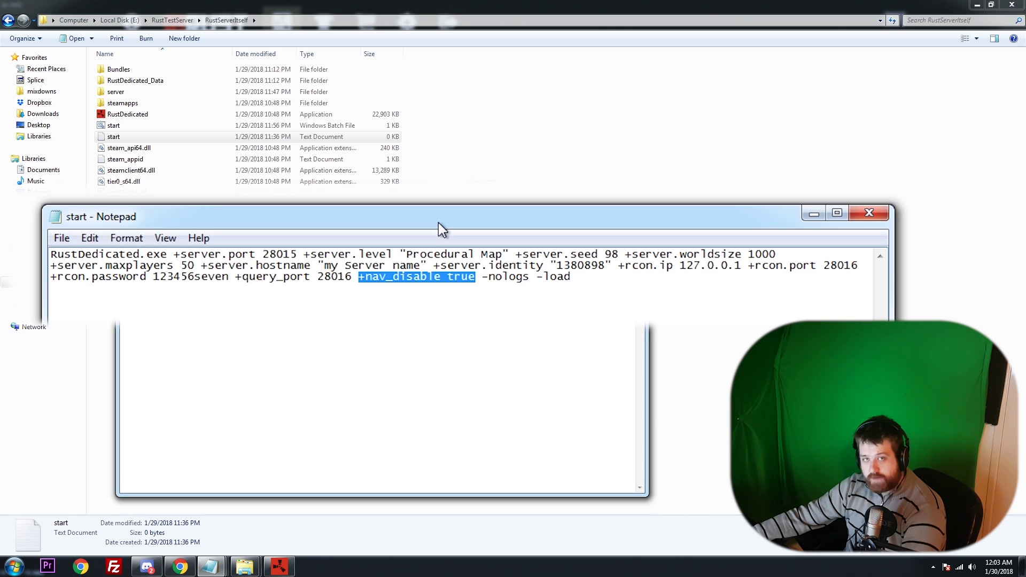
pyautogui.click(449, 277)
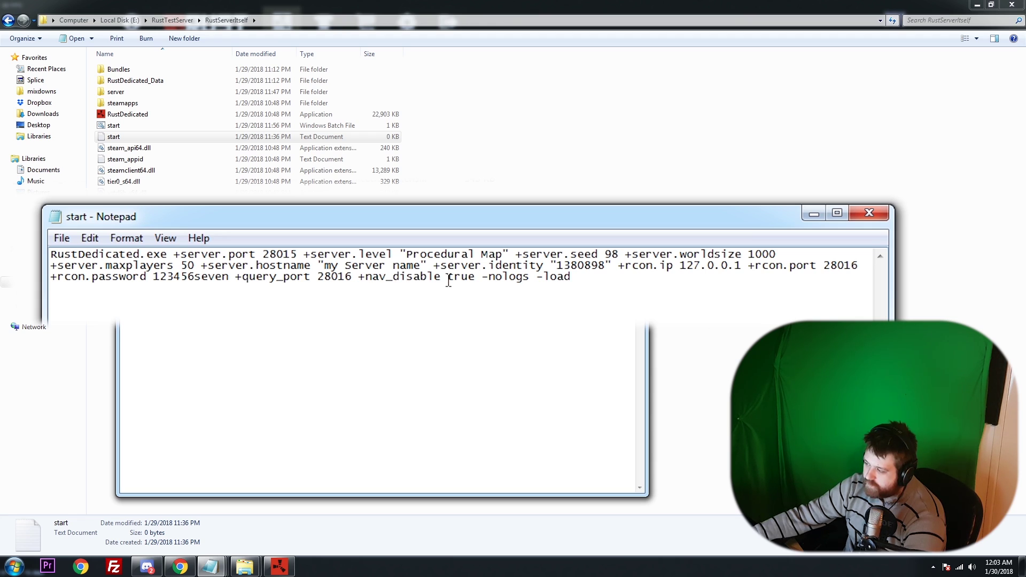
pyautogui.moveTo(447, 277); pyautogui.dragTo(408, 279)
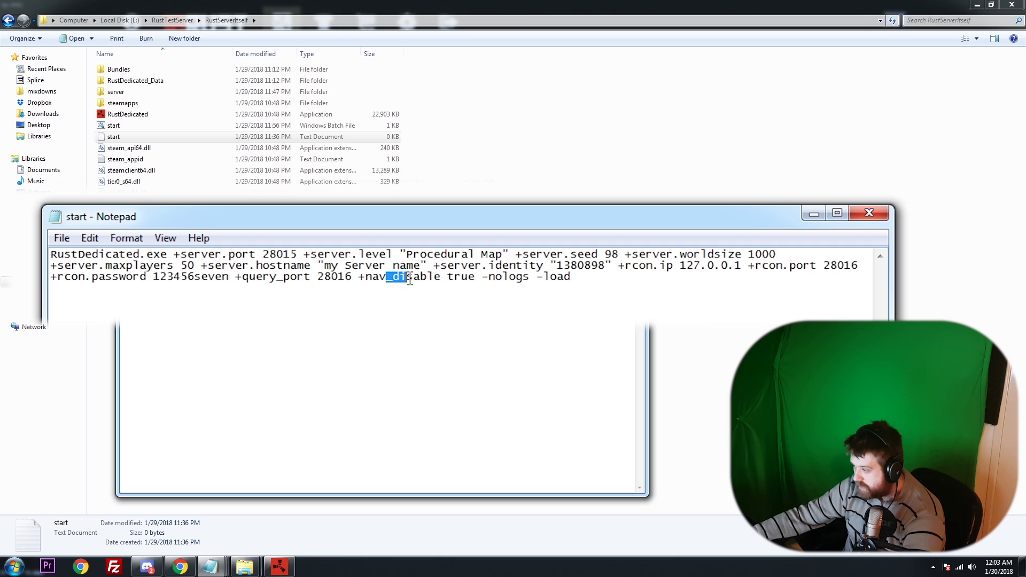
pyautogui.click(409, 280)
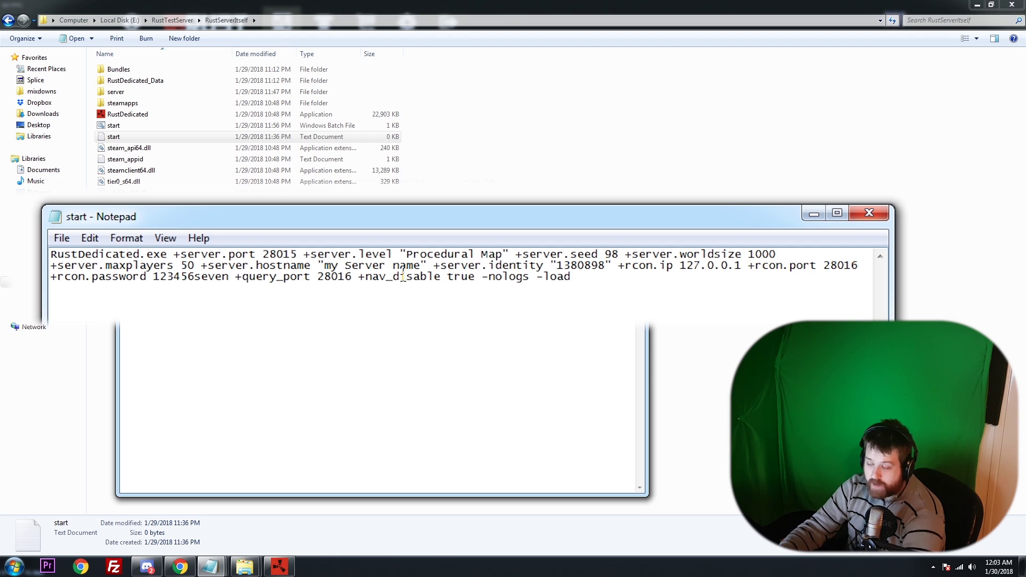
# Replace the +nav_disable value false with true in the launch line.
pyautogui.doubleClick(473, 277)
pyautogui.write('false')
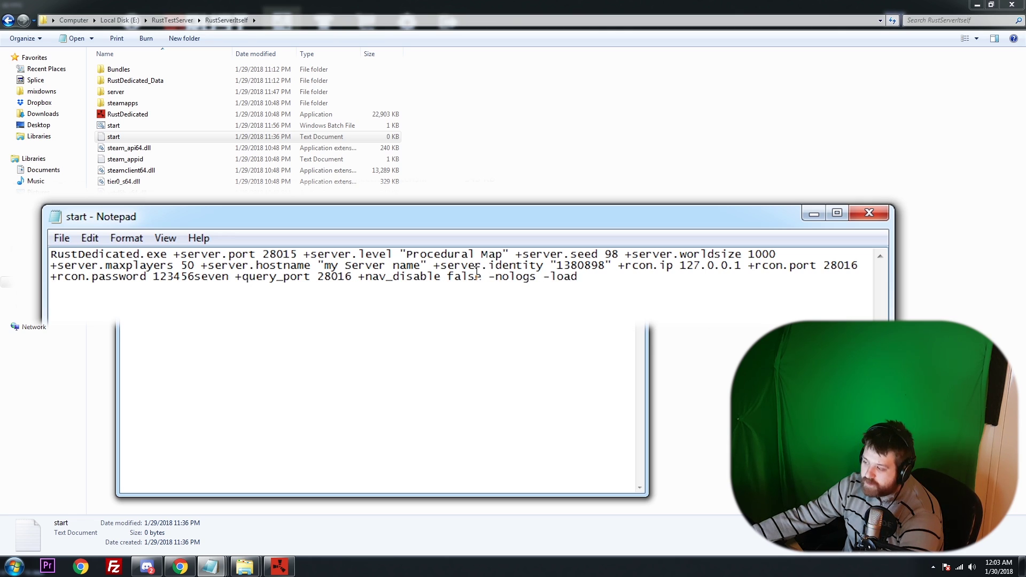
pyautogui.moveTo(479, 274); pyautogui.dragTo(375, 283)
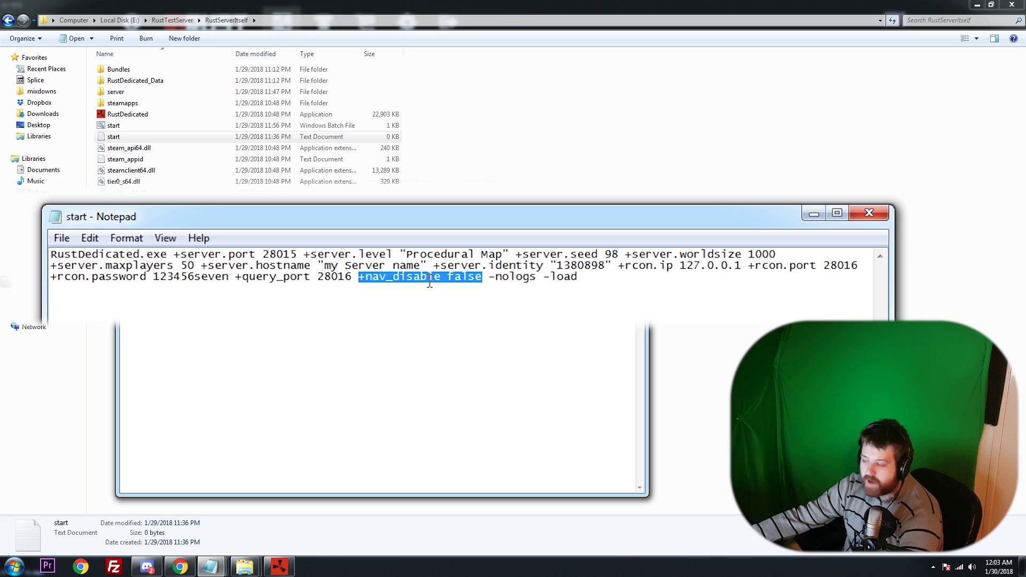
pyautogui.click(452, 282)
pyautogui.moveTo(448, 277); pyautogui.dragTo(482, 278)
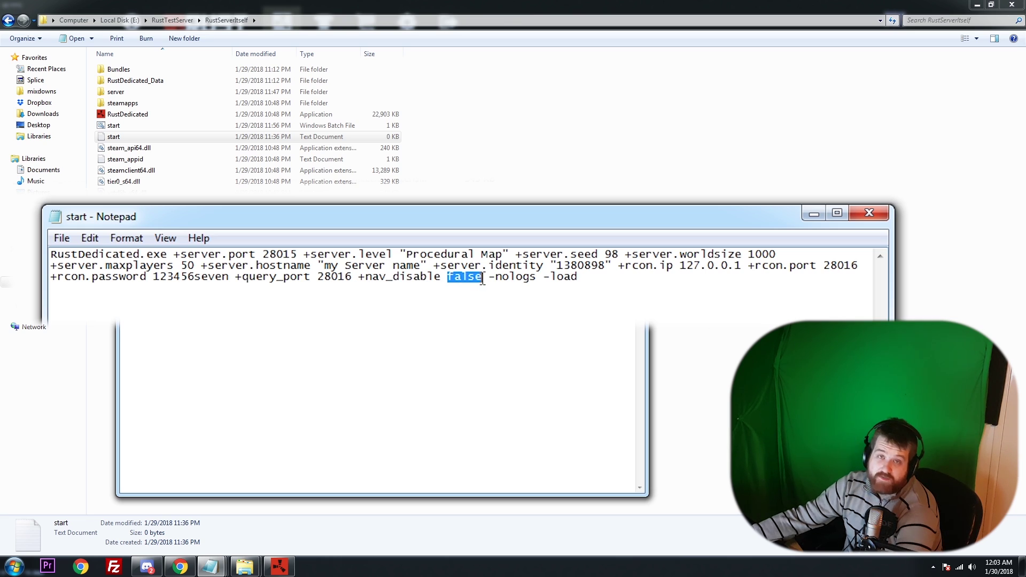
pyautogui.click(485, 279)
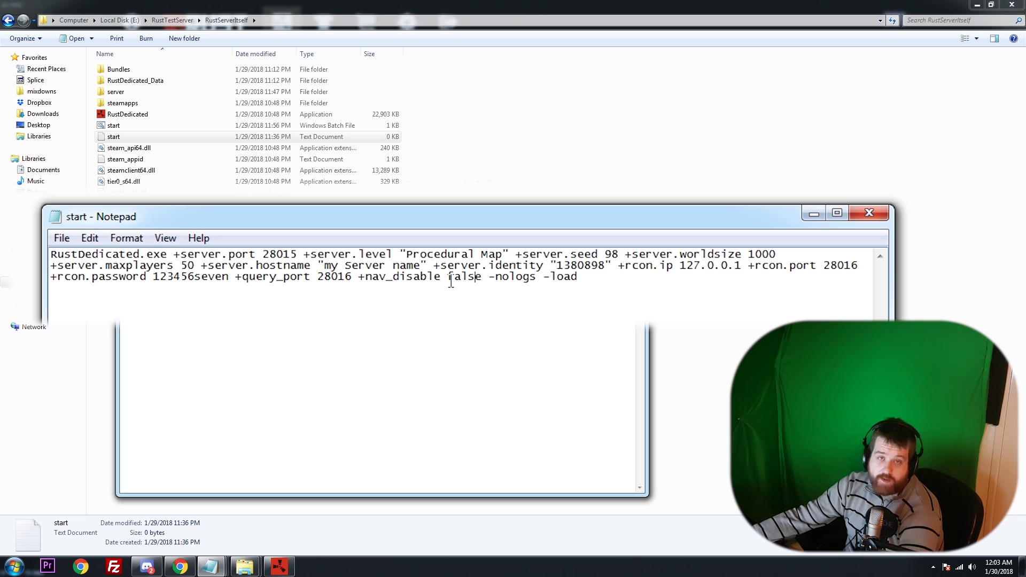
pyautogui.moveTo(449, 278)
pyautogui.mouseDown()
pyautogui.moveTo(484, 278)
pyautogui.moveTo(454, 282)
pyautogui.mouseUp()
pyautogui.click(483, 277)
pyautogui.press('BackSpace')
pyautogui.press('BackSpace')
pyautogui.write('true')
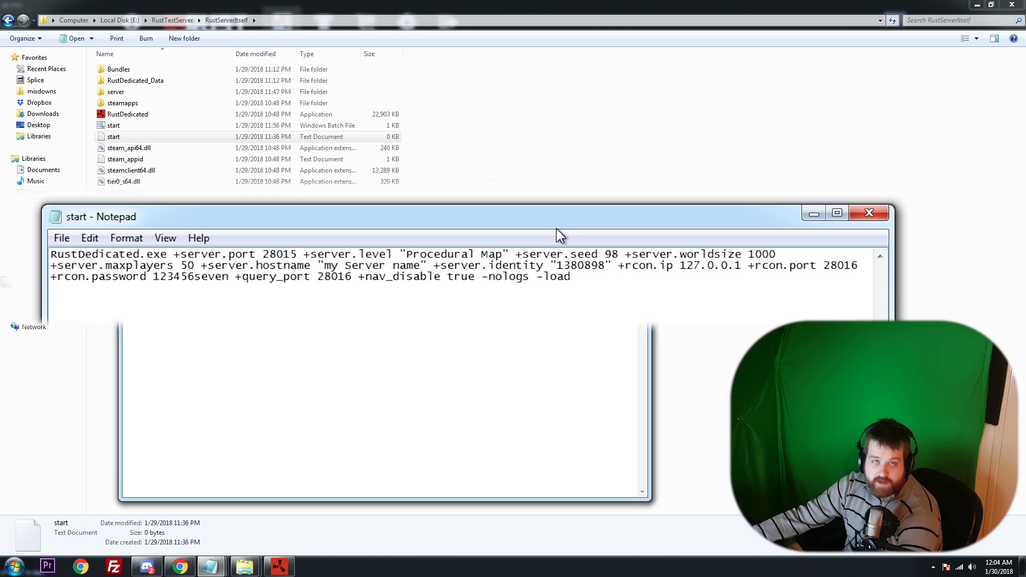
# Review the end of the command, checking the true value and the -nologs -load flags.
pyautogui.moveTo(556, 229); pyautogui.dragTo(560, 235)
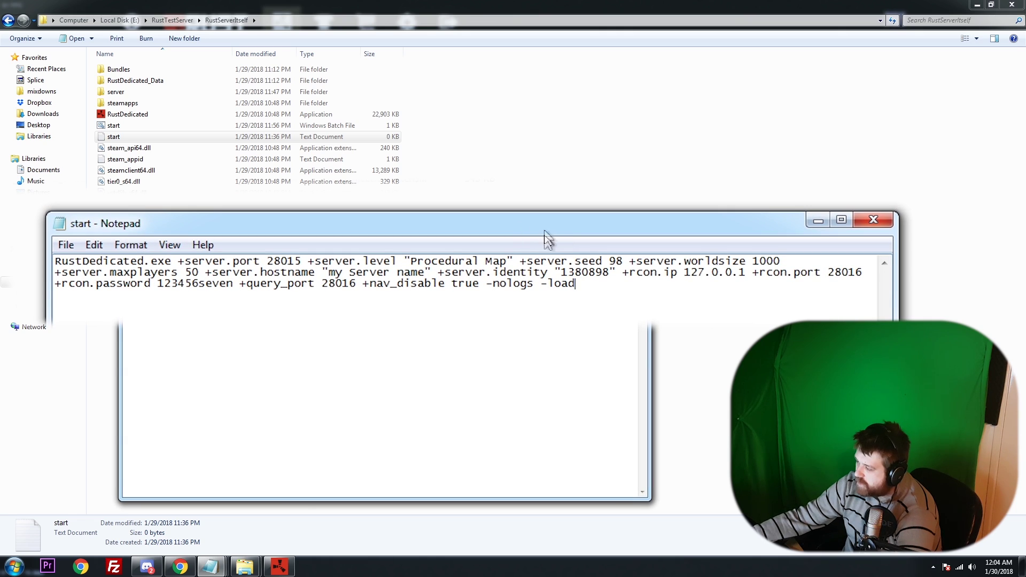
pyautogui.moveTo(394, 259); pyautogui.dragTo(467, 262)
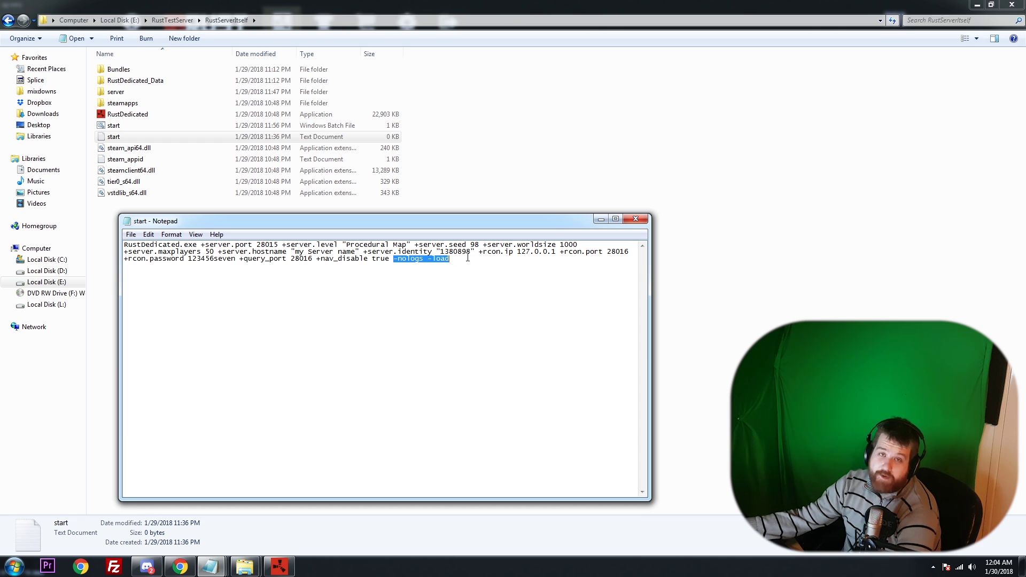
pyautogui.moveTo(468, 258); pyautogui.dragTo(368, 260)
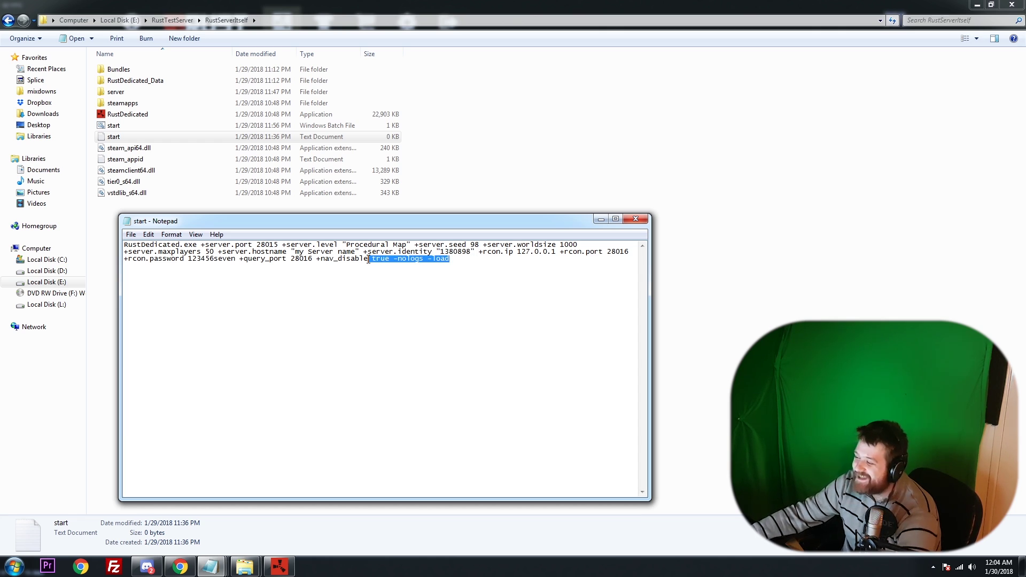
pyautogui.click(514, 282)
pyautogui.moveTo(220, 223); pyautogui.dragTo(231, 223)
# Save the launch command as start2.bat with the file type set to All Files.
pyautogui.click(142, 234)
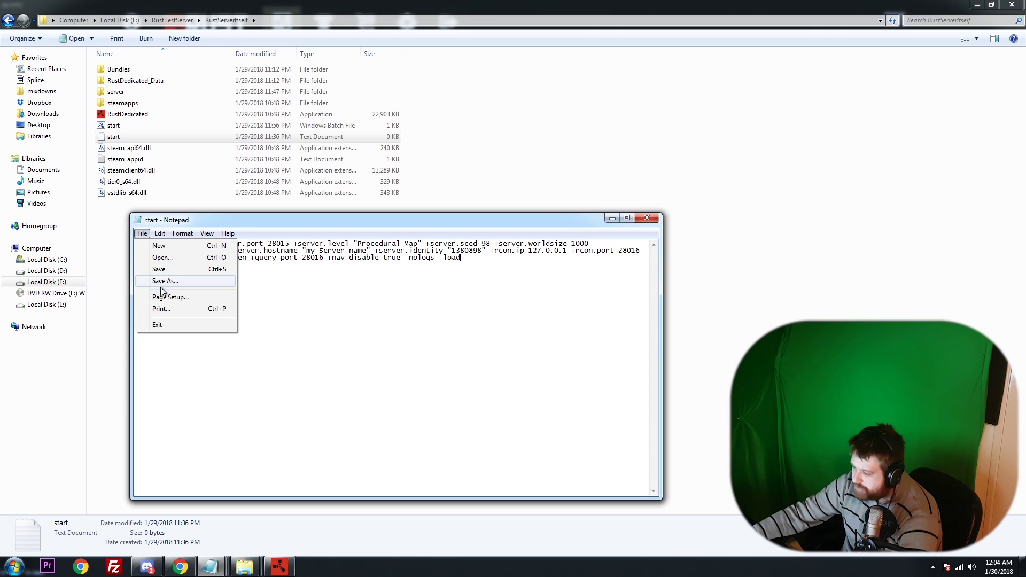
pyautogui.click(166, 280)
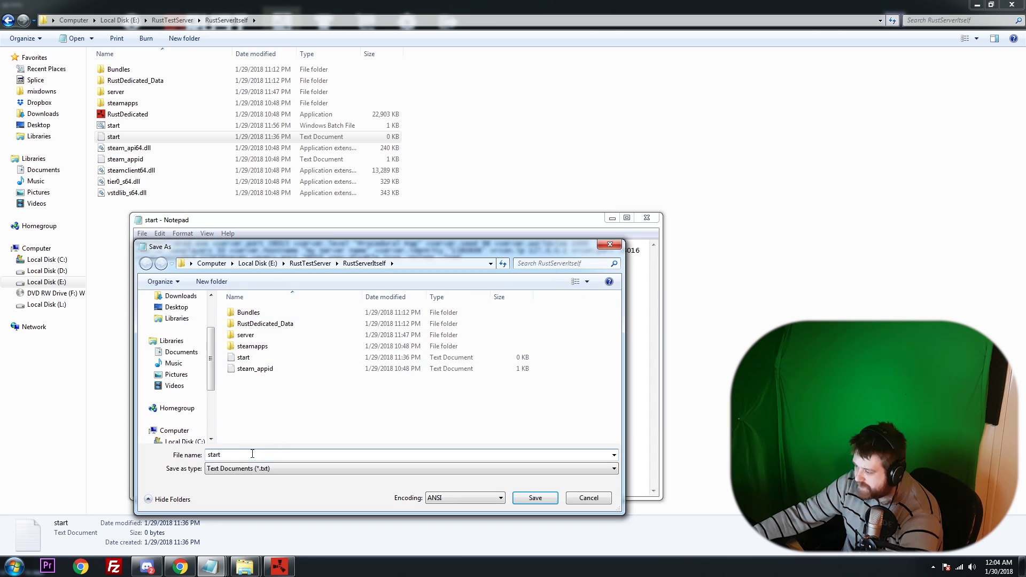
pyautogui.write('.bat')
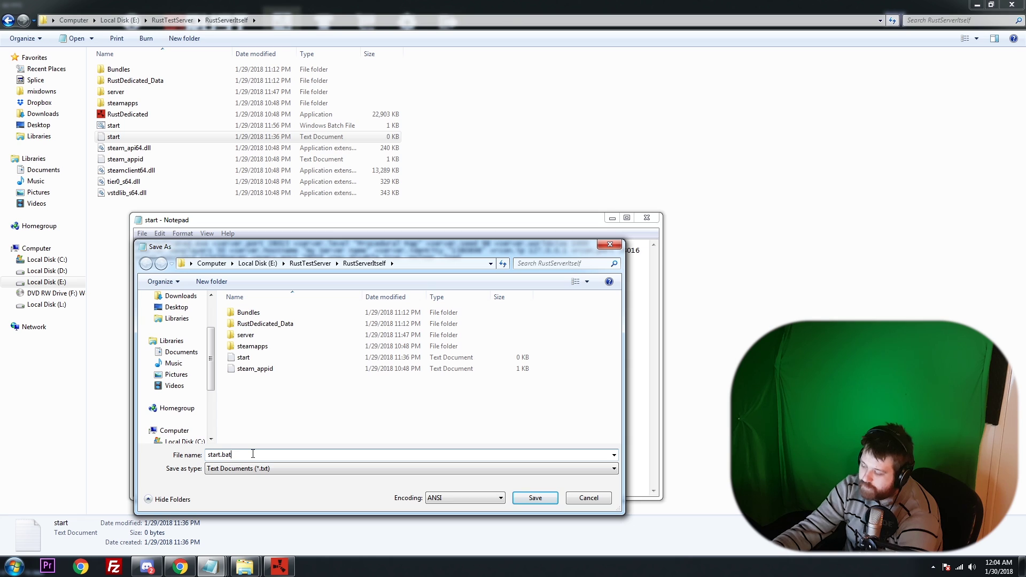
pyautogui.click(238, 468)
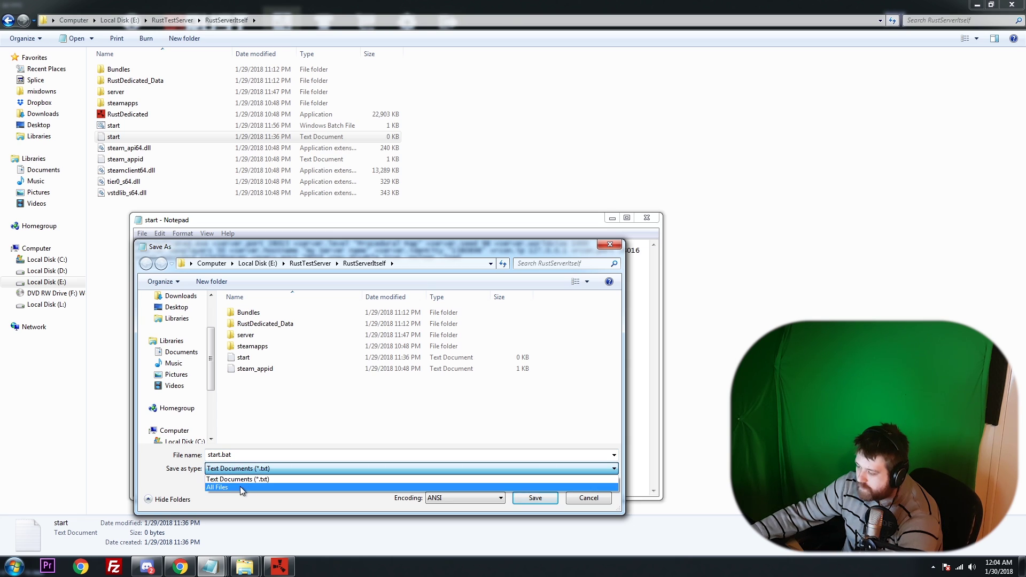
pyautogui.click(239, 486)
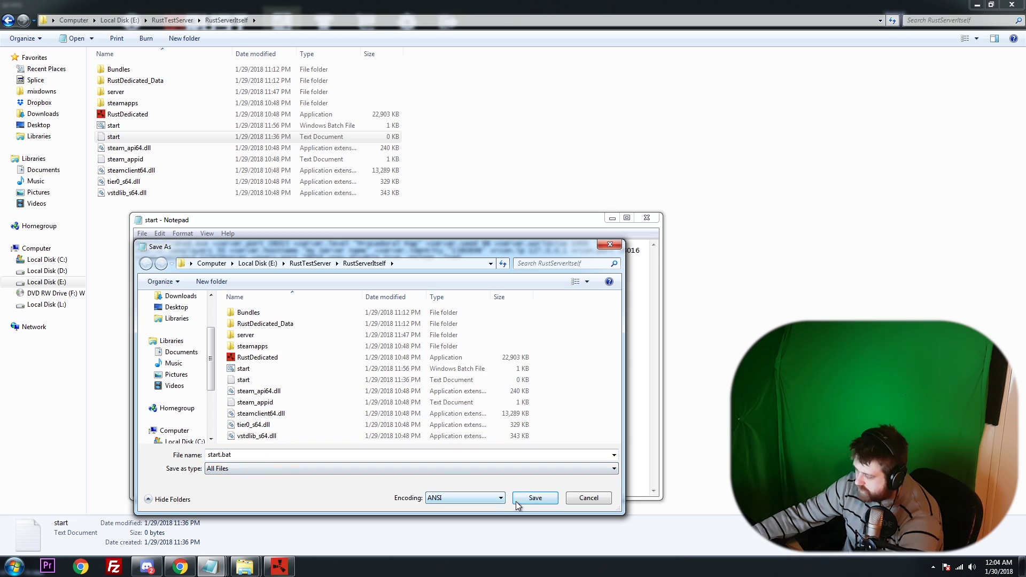
pyautogui.click(222, 455)
pyautogui.doubleClick(221, 455)
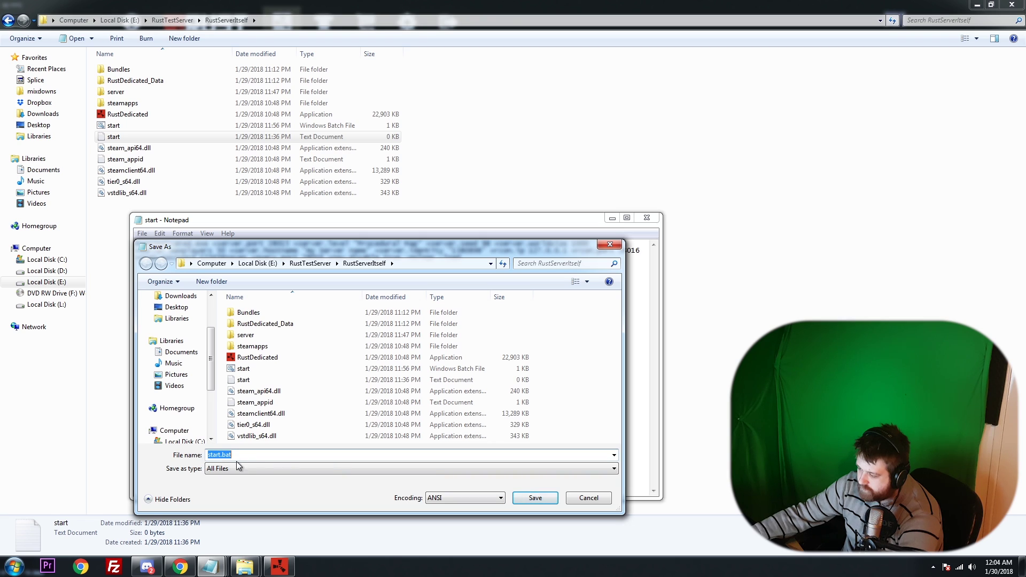
pyautogui.click(222, 454)
pyautogui.write('2')
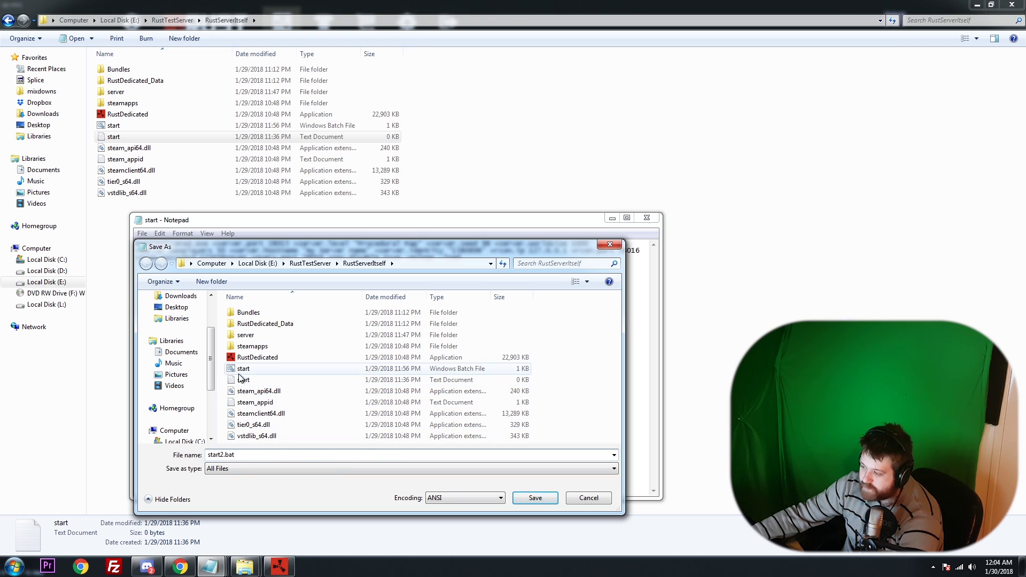
pyautogui.click(535, 497)
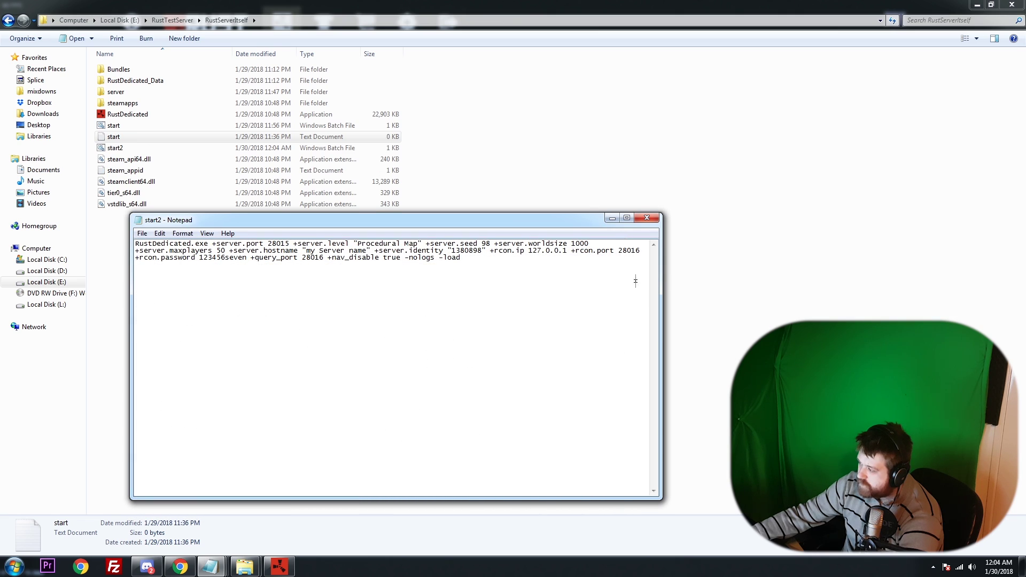
# Close Notepad and run start2.bat to launch the Rust server.
pyautogui.click(646, 217)
pyautogui.click(620, 210)
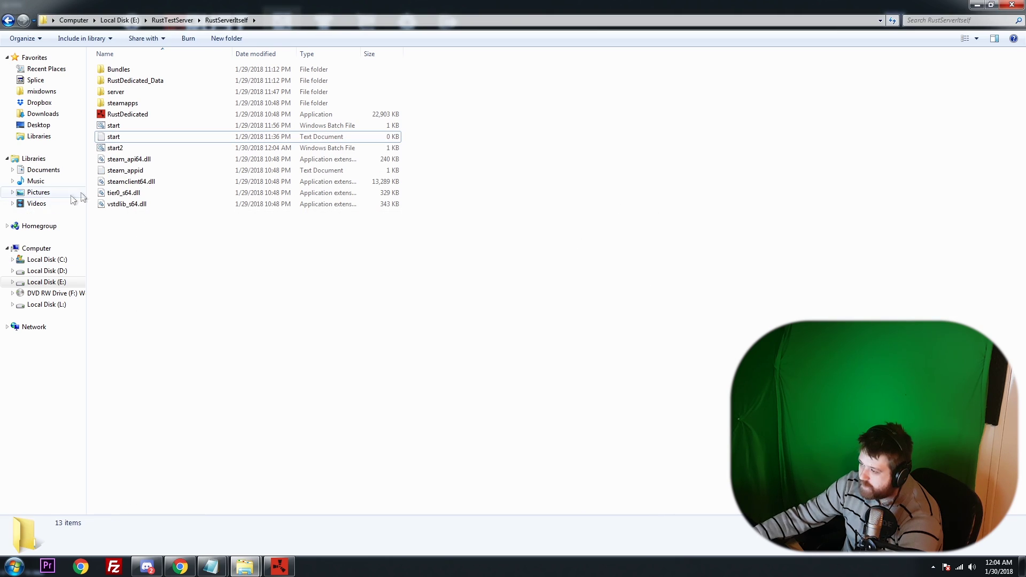
pyautogui.click(117, 149)
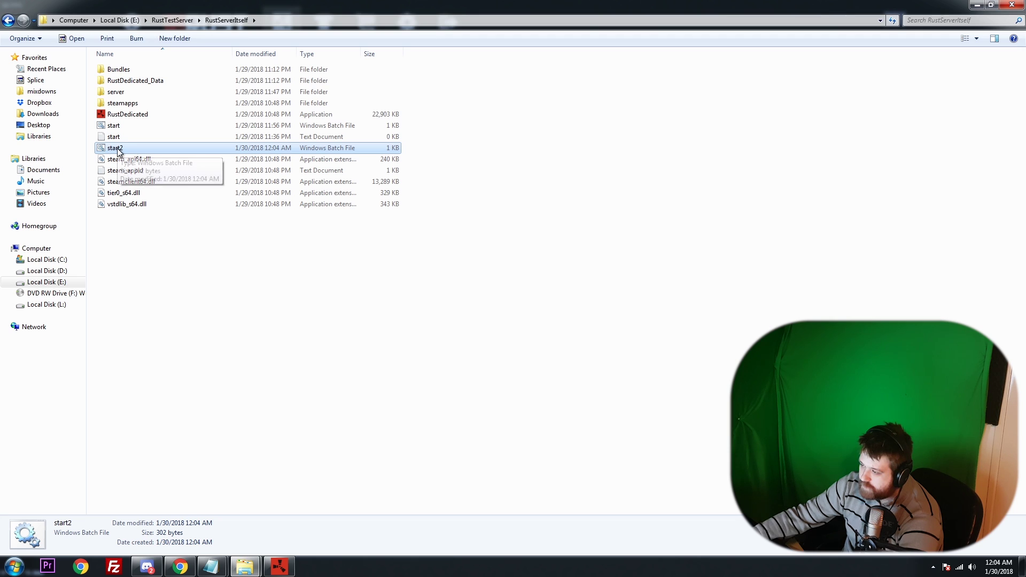
pyautogui.doubleClick(118, 150)
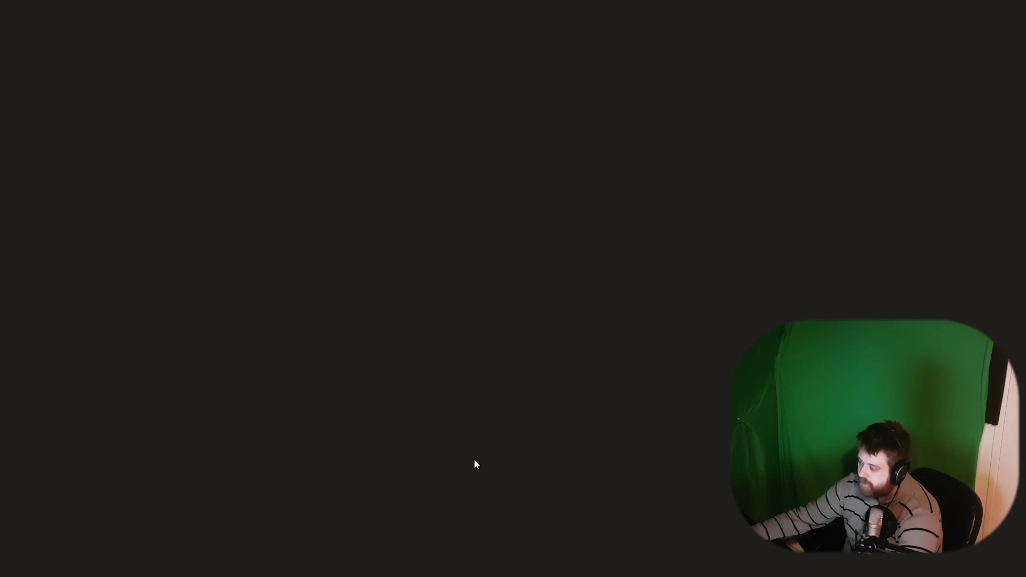
# Watch the server console reach 'Server startup complete', then return to the Rust game.
pyautogui.hotkey('alt', 'Tab')
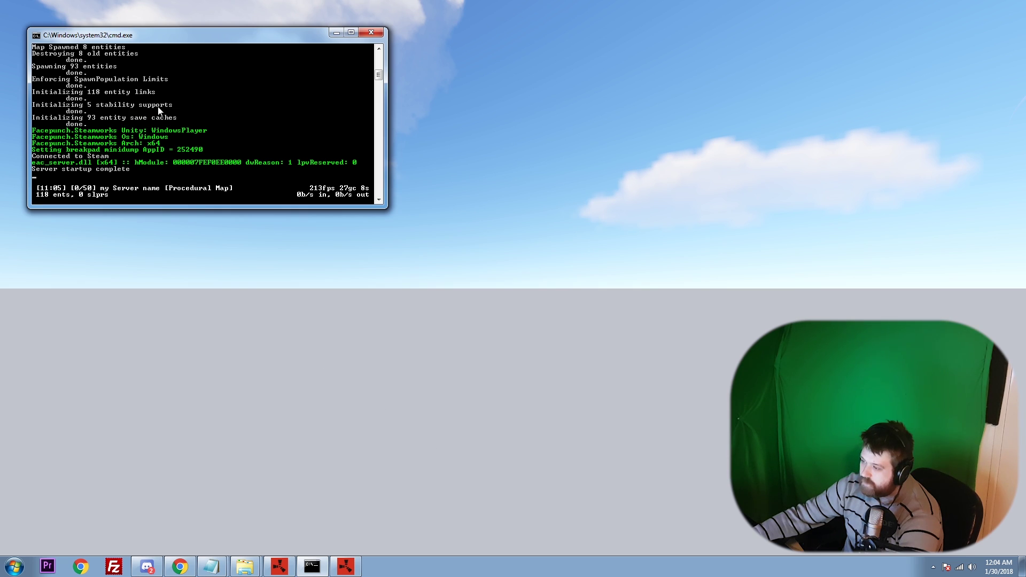
pyautogui.moveTo(188, 35); pyautogui.dragTo(320, 75)
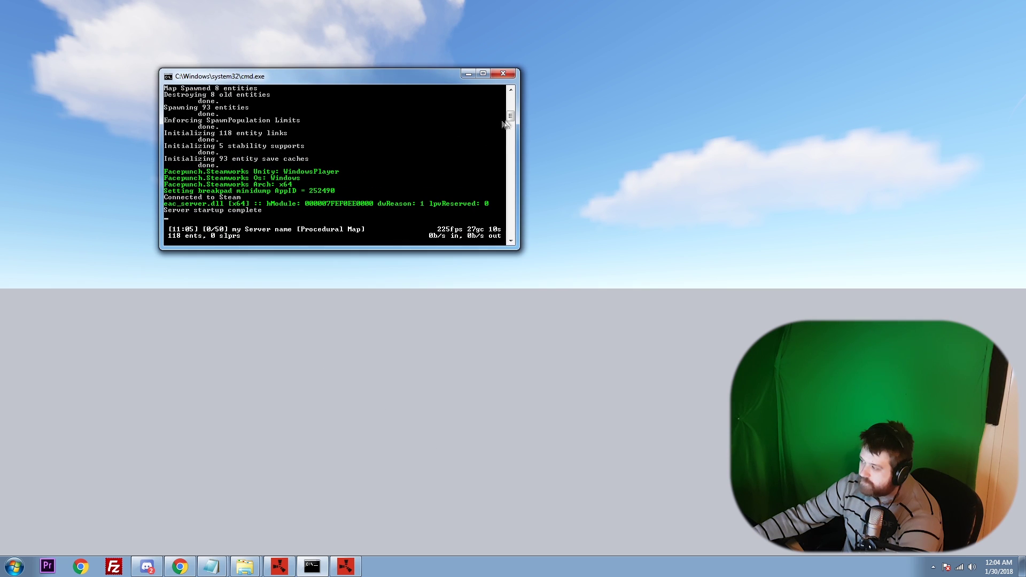
pyautogui.scroll(2, 511, 117)
pyautogui.scroll(-2, 510, 116)
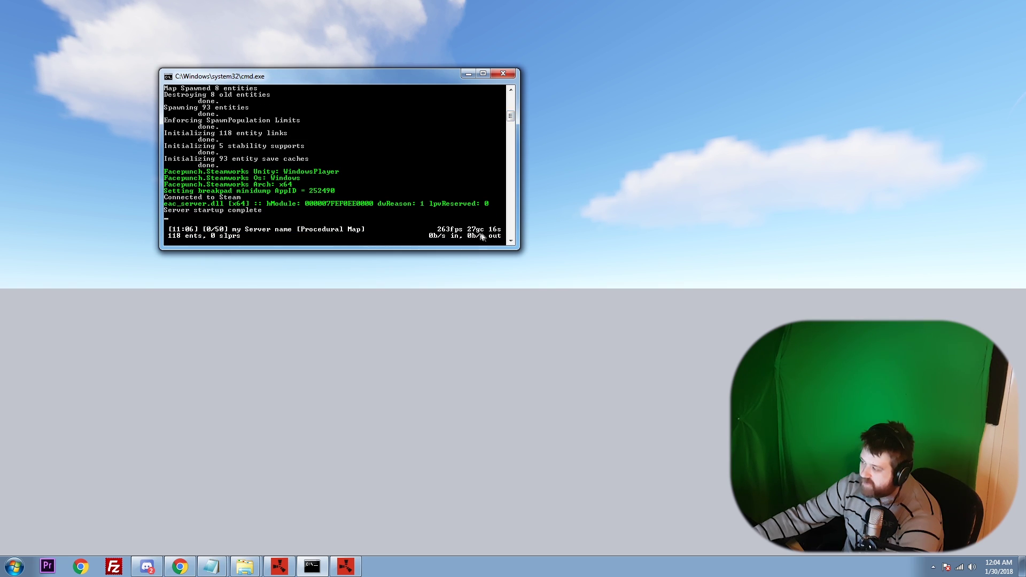
pyautogui.moveTo(366, 82); pyautogui.dragTo(361, 78)
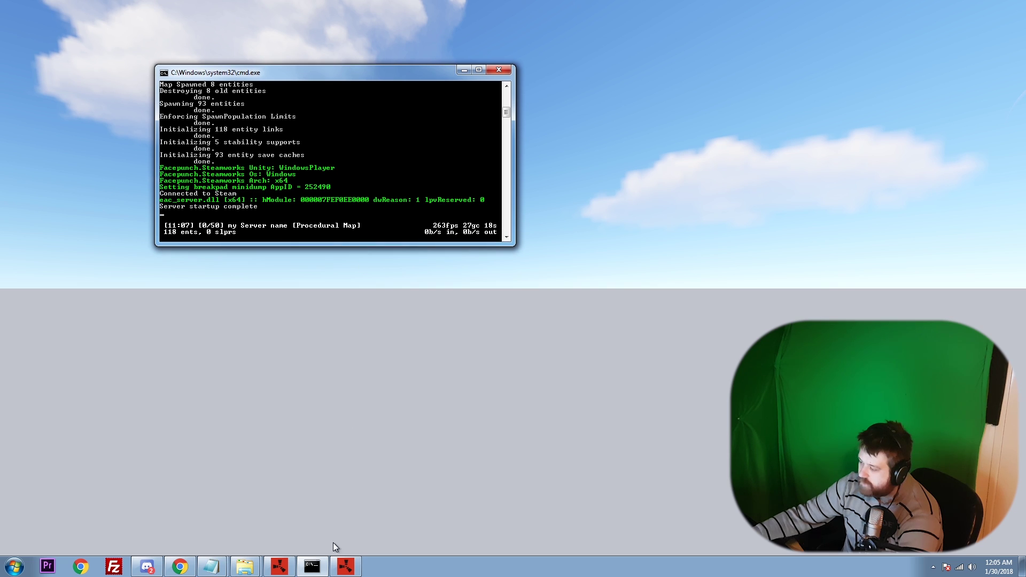
pyautogui.click(345, 567)
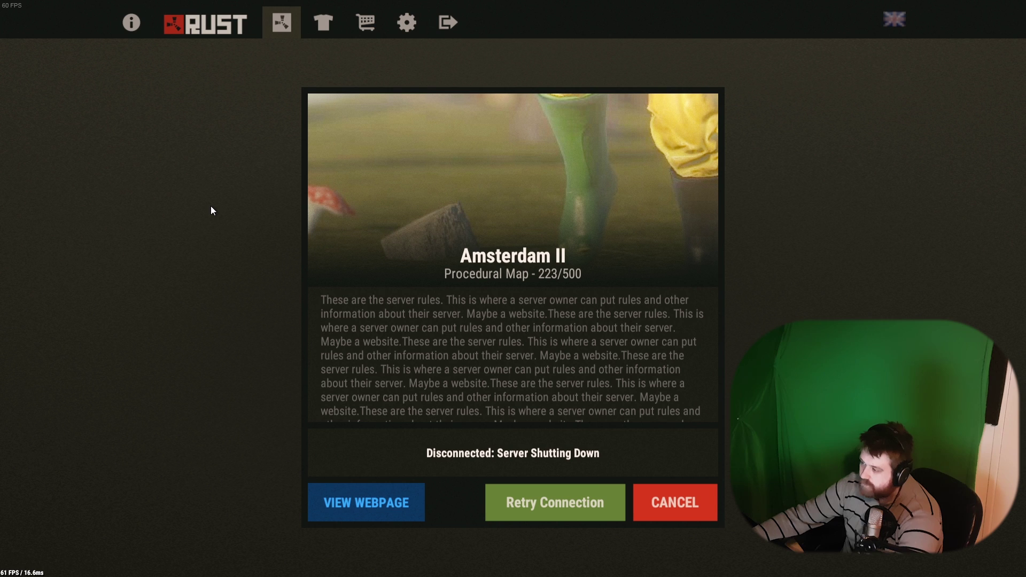
# Run client.connect localhost:28015 from the F1 console and wake up in the world.
pyautogui.press('F1')
pyautogui.click(23, 10)
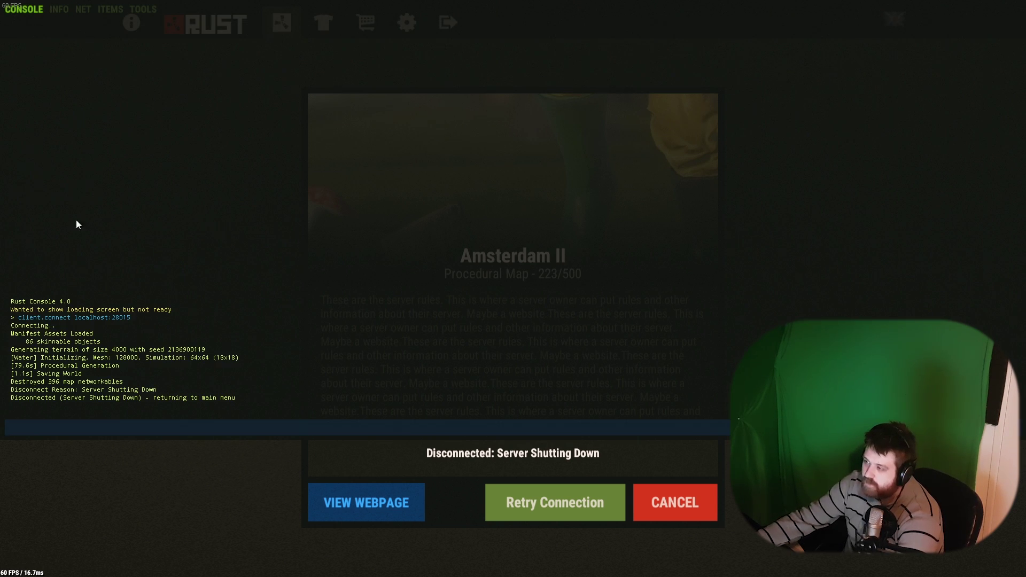
pyautogui.press('Up')
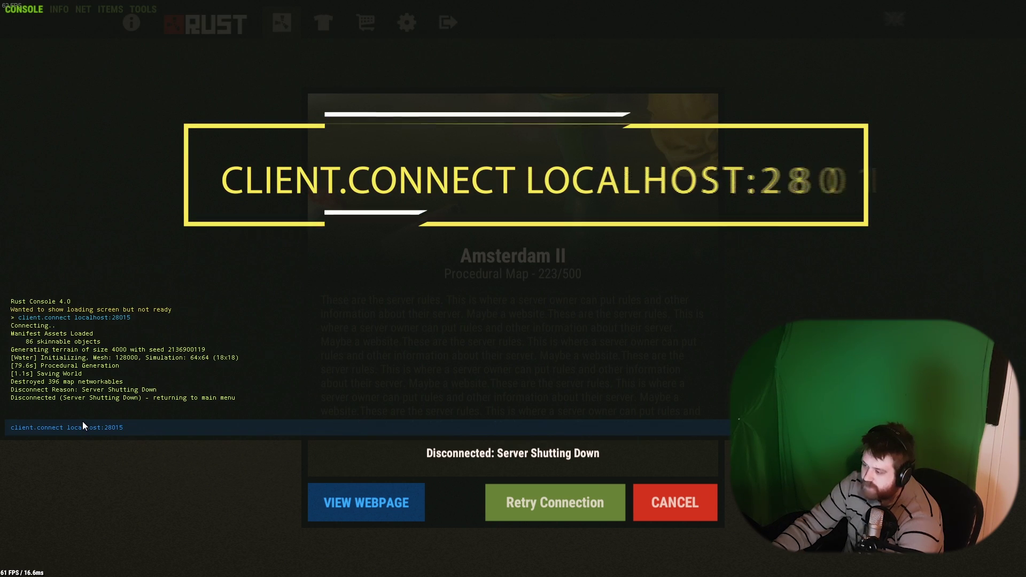
pyautogui.moveTo(128, 429); pyautogui.dragTo(4, 421)
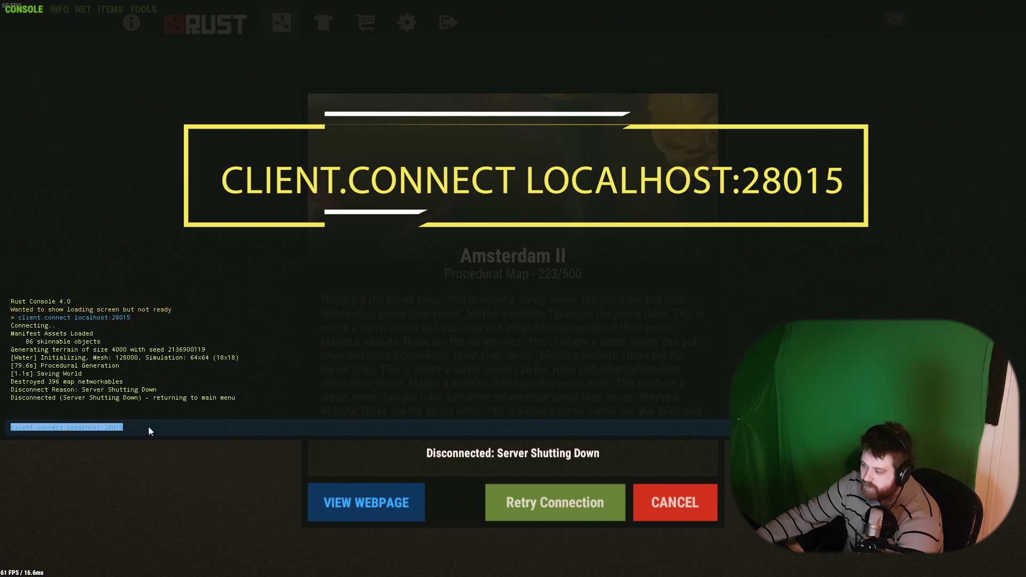
pyautogui.click(189, 423)
pyautogui.press('Return')
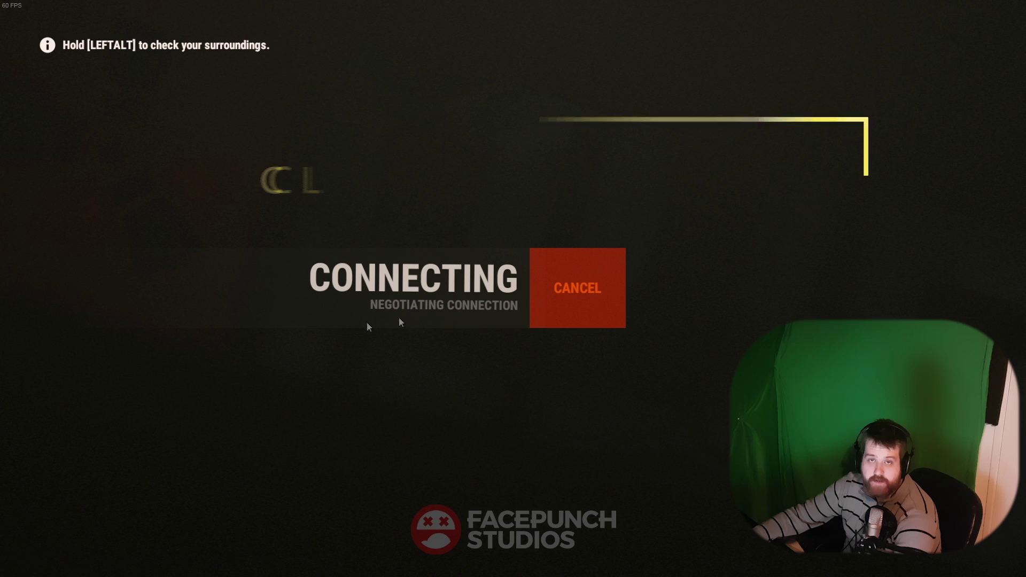
pyautogui.hotkey('alt', 'Tab')
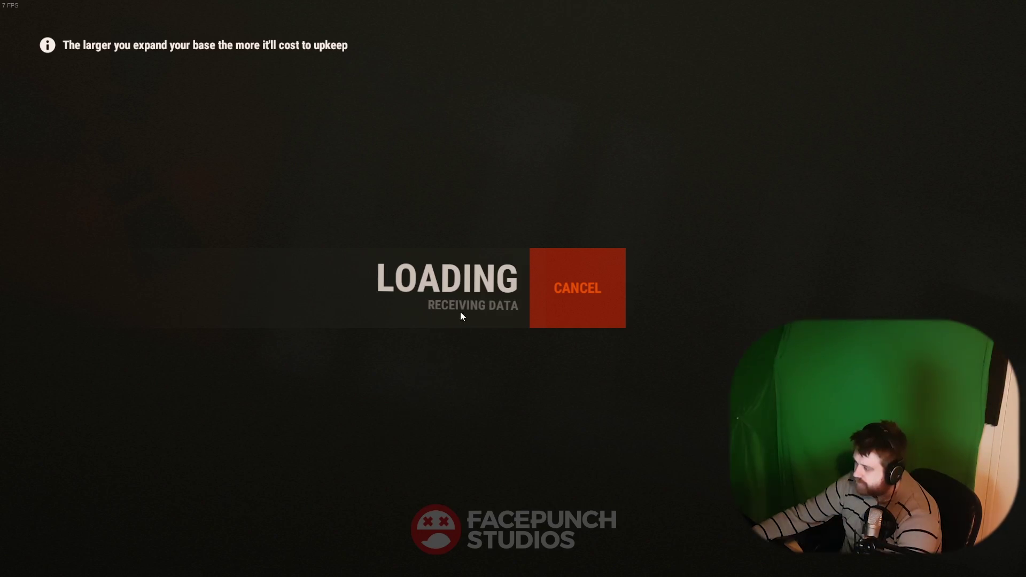
pyautogui.press('space')
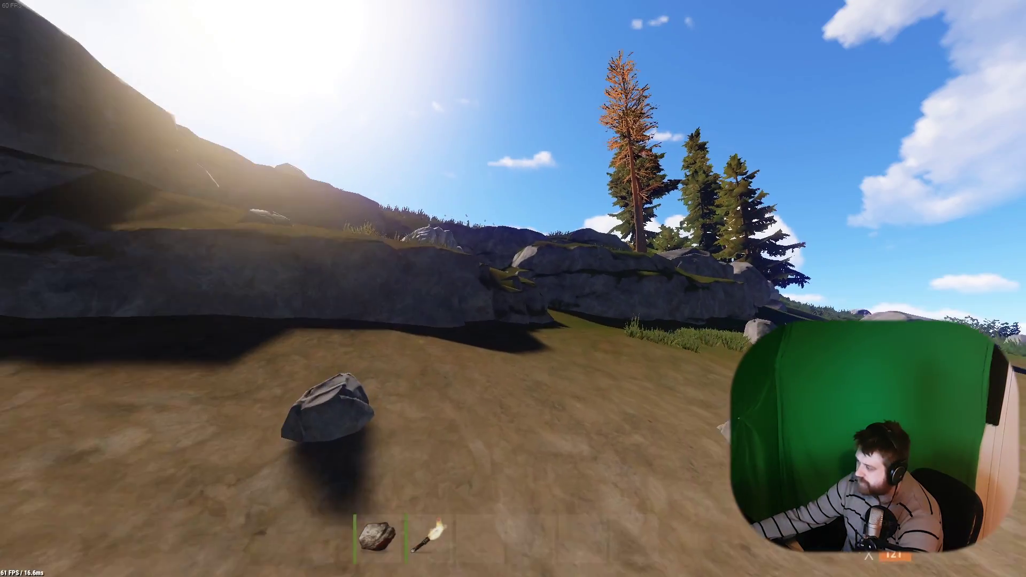
# Check the procedural island on the full-screen map, then walk forward.
pyautogui.press('g')
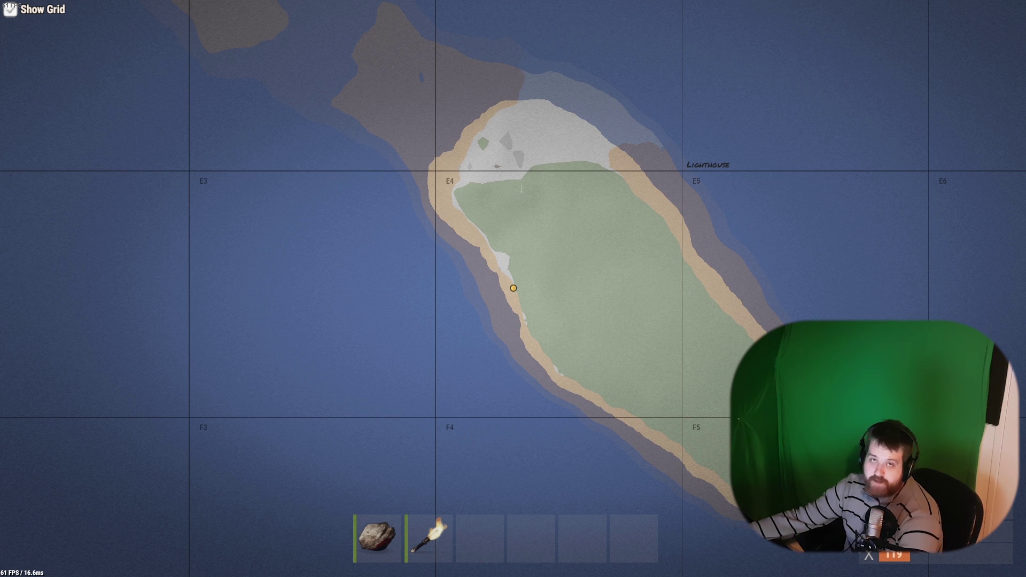
pyautogui.press('g')
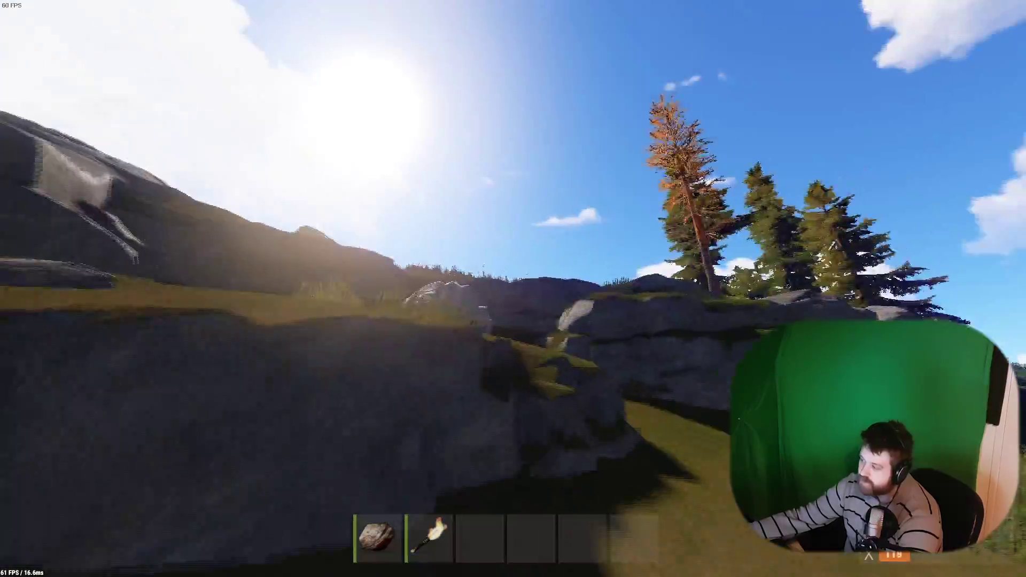
pyautogui.press('w')
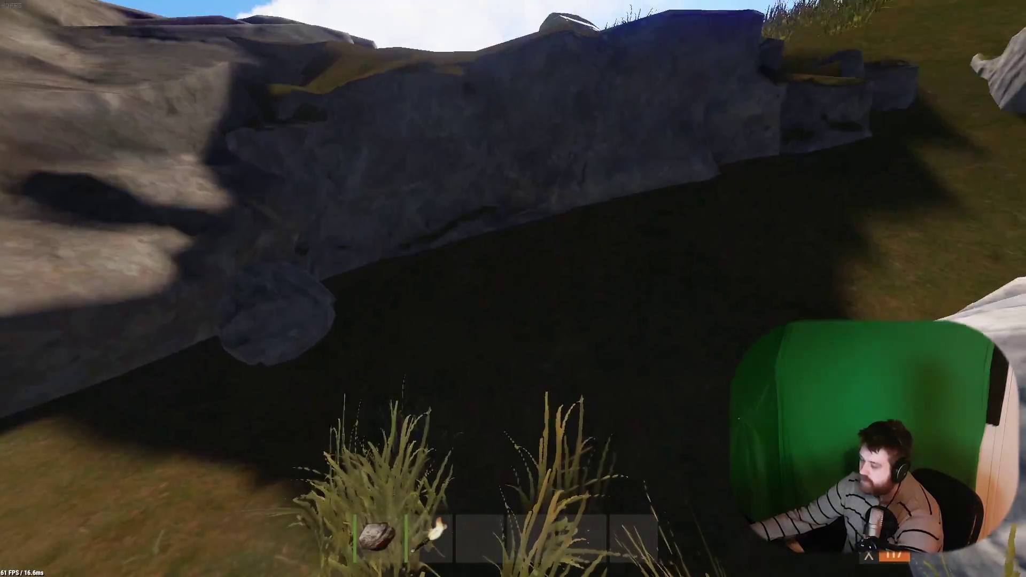
# Look over the spawnable Items list in the F1 console, then switch to the other window.
pyautogui.press('F1')
pyautogui.click(110, 9)
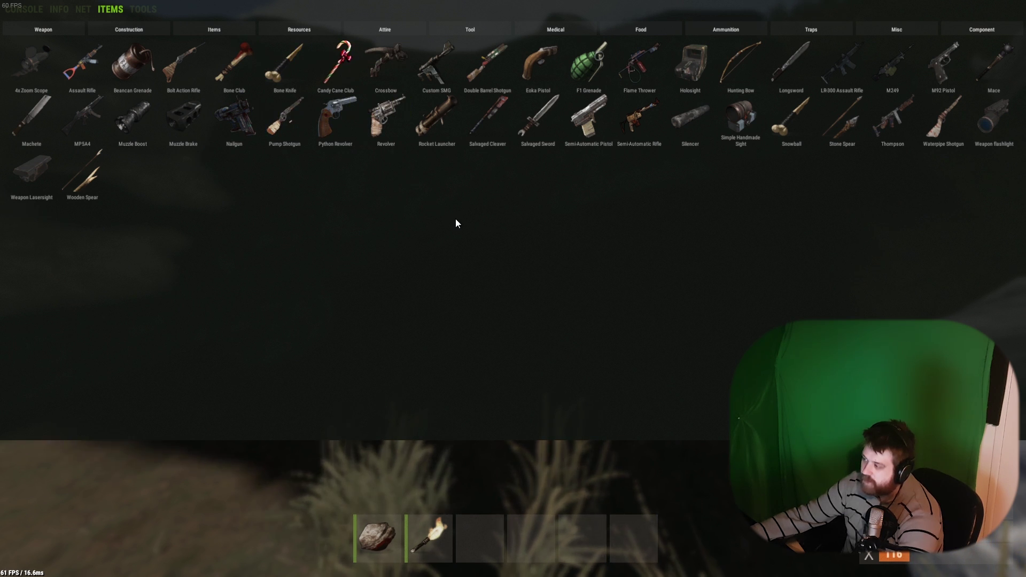
pyautogui.hotkey('alt', 'Tab')
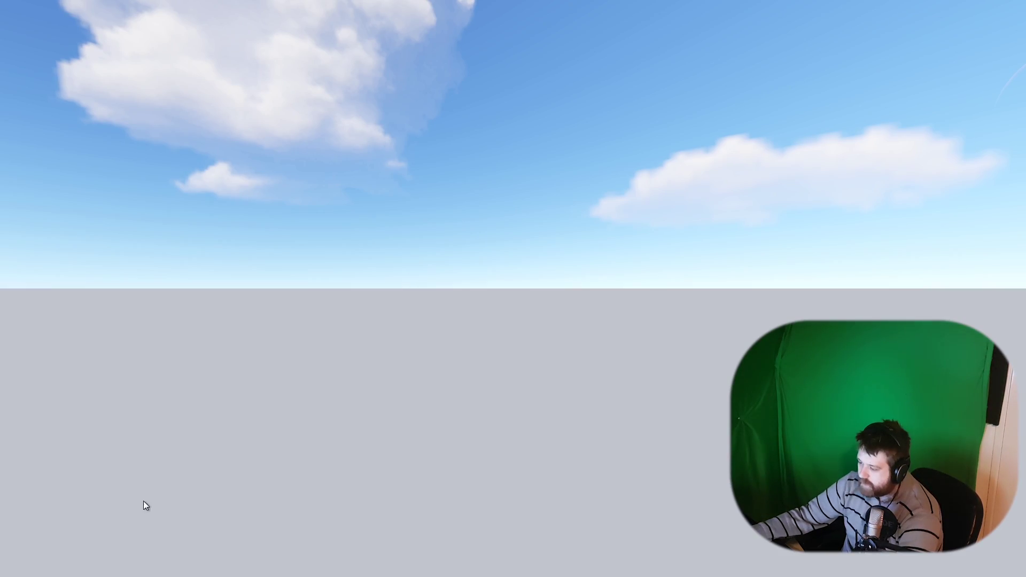
pyautogui.hotkey('alt', 'Tab')
pyautogui.hotkey('alt', 'Tab')
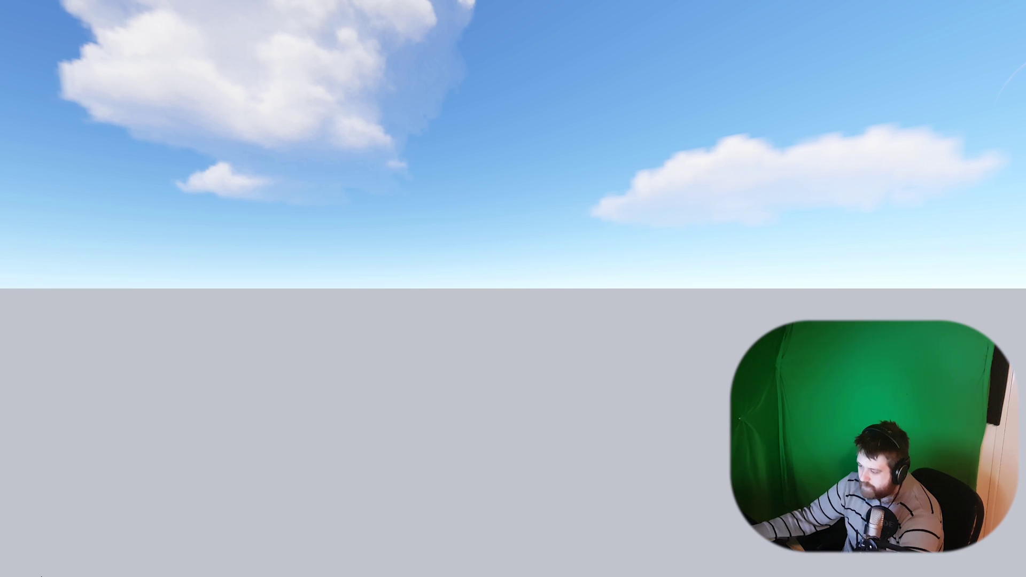
pyautogui.hotkey('alt', 'Tab')
# Show RustAdmin's Console page and briefly open and close the hidden tray icons.
pyautogui.moveTo(353, 18); pyautogui.dragTo(350, 16)
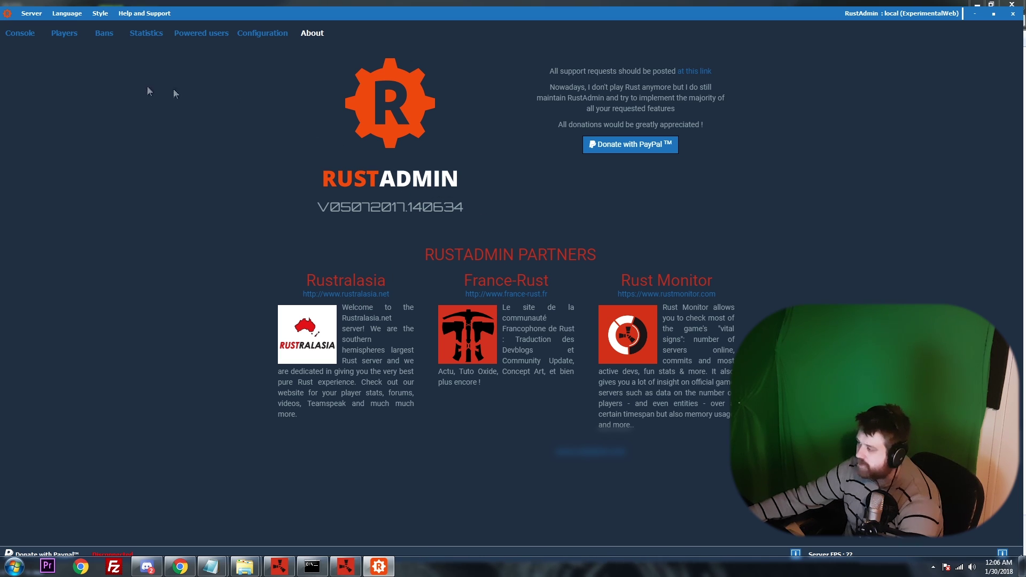
pyautogui.click(12, 46)
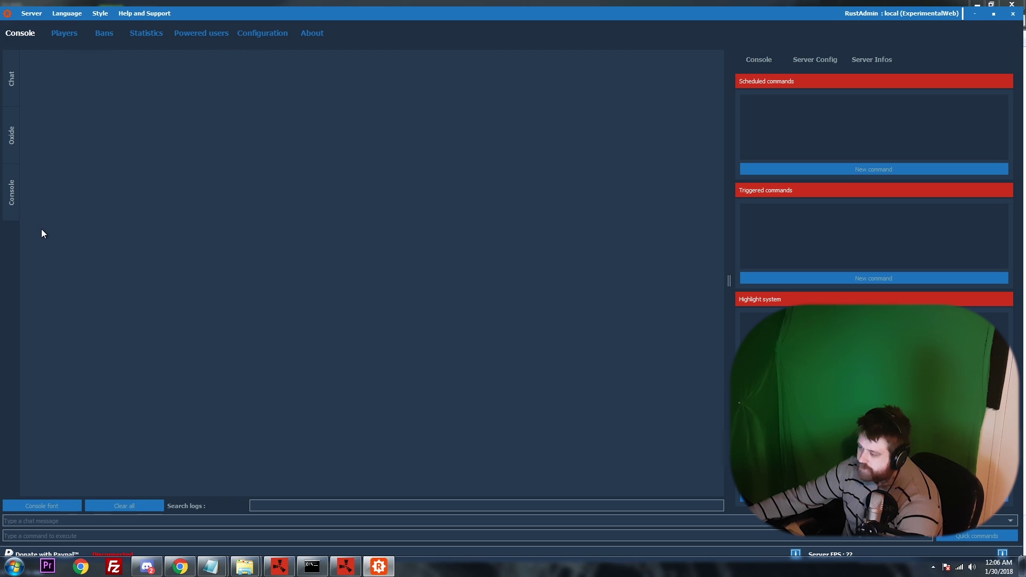
pyautogui.moveTo(285, 10); pyautogui.dragTo(250, 10)
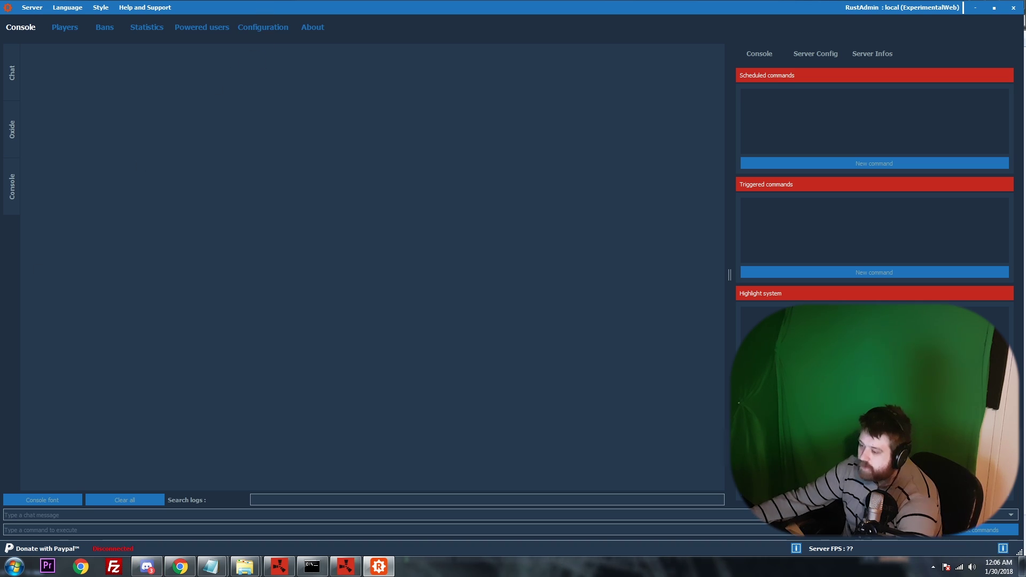
pyautogui.click(933, 566)
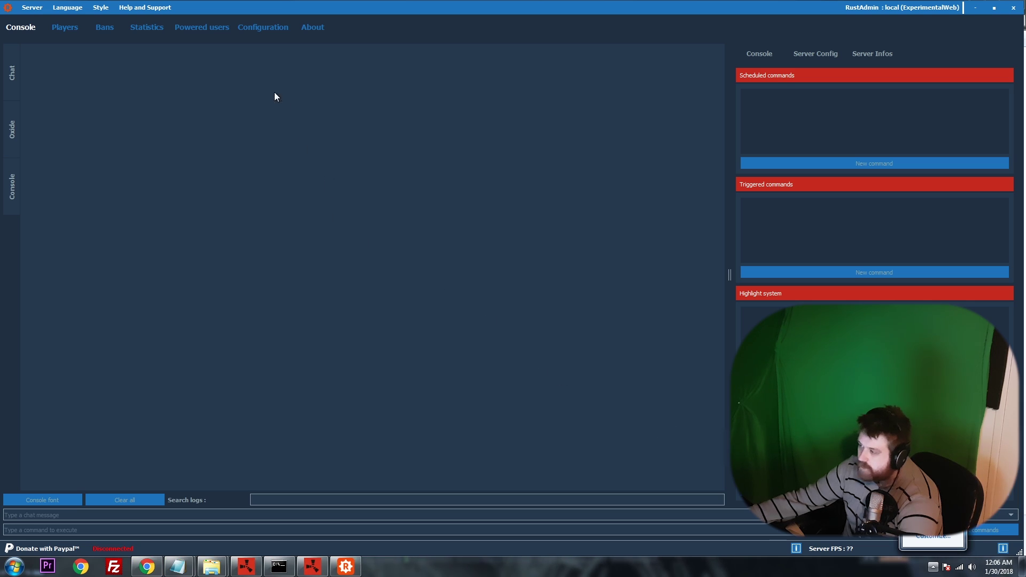
pyautogui.click(45, 116)
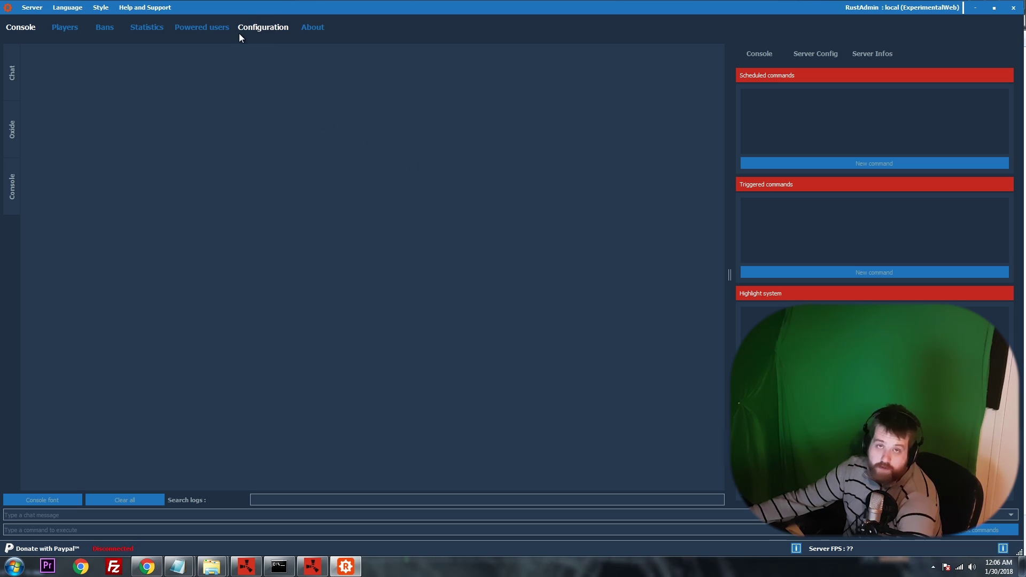
# In Configuration, verify IP 127.0.0.1, server port 28015 and rcon port 28016.
pyautogui.click(260, 28)
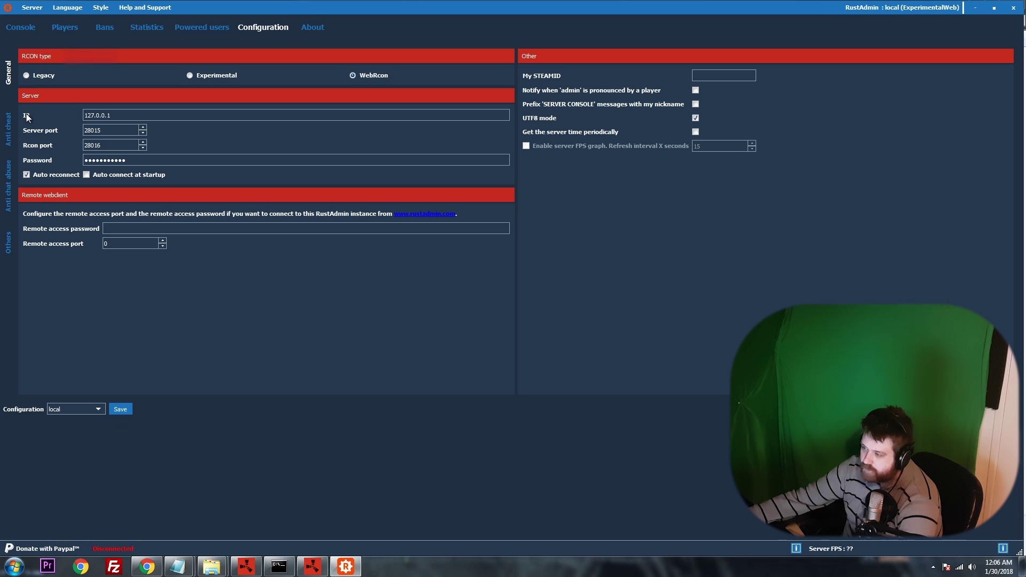
pyautogui.click(190, 75)
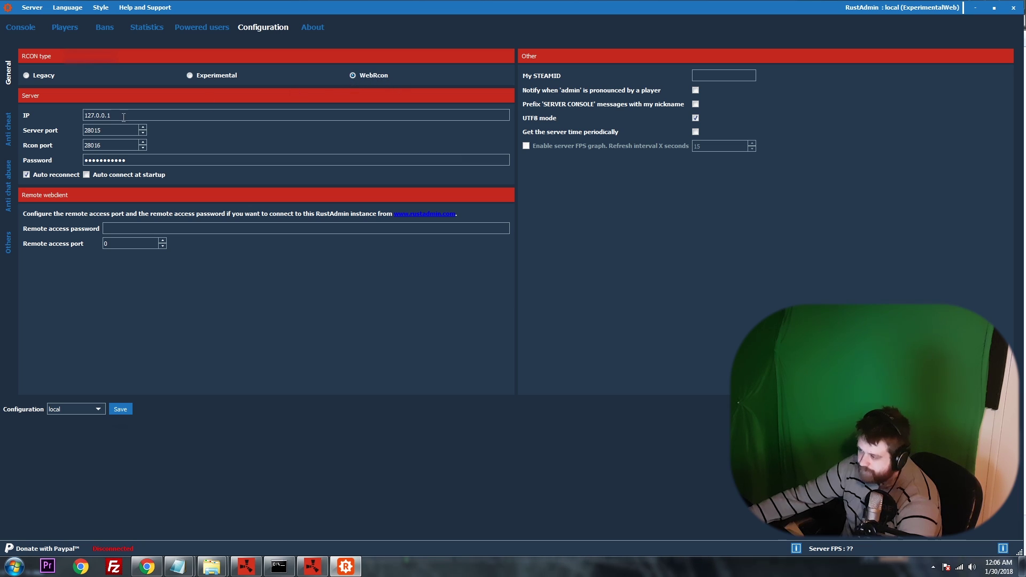
pyautogui.moveTo(135, 114); pyautogui.dragTo(32, 114)
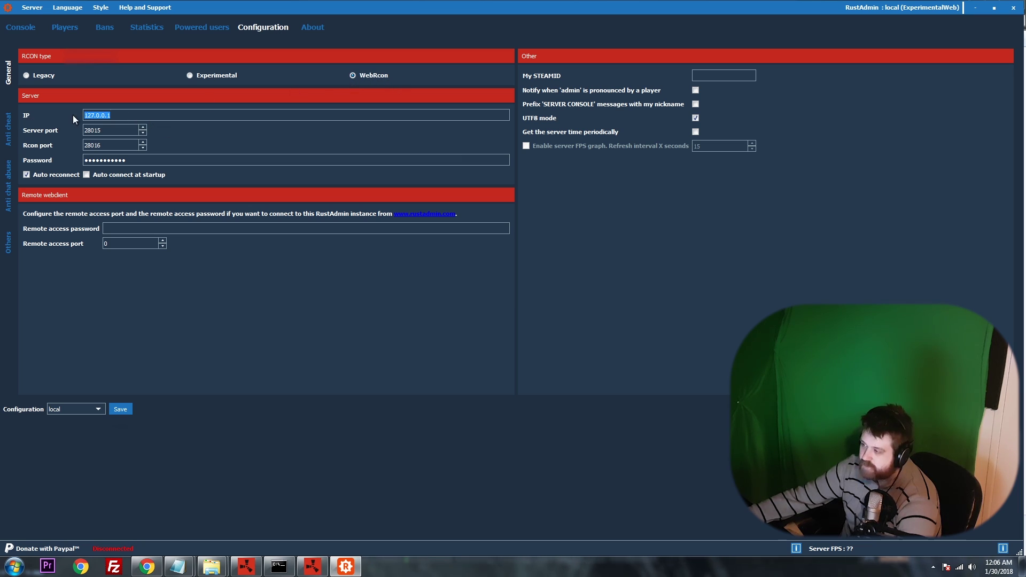
pyautogui.click(125, 116)
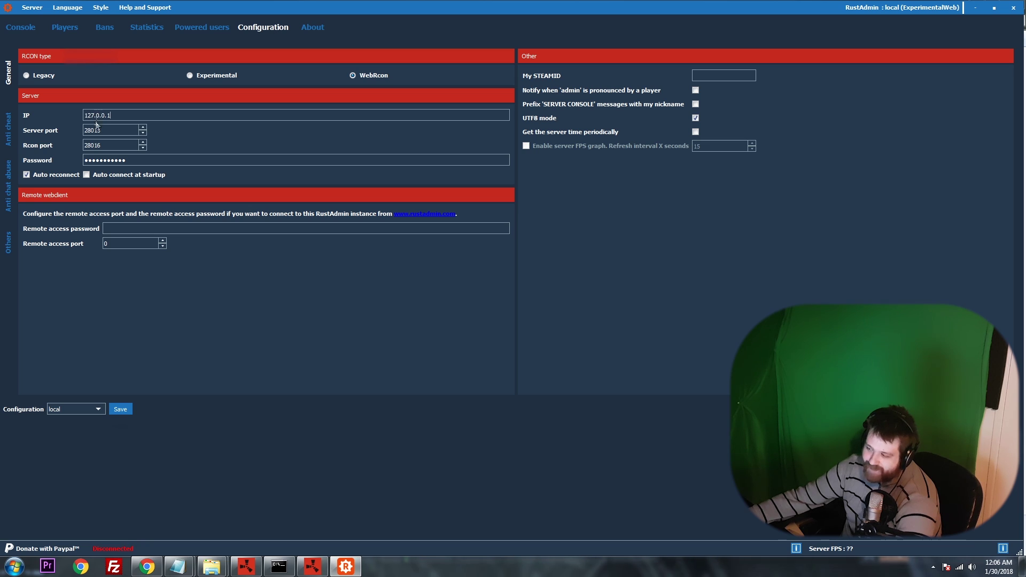
pyautogui.hotkey('ctrl', 'a')
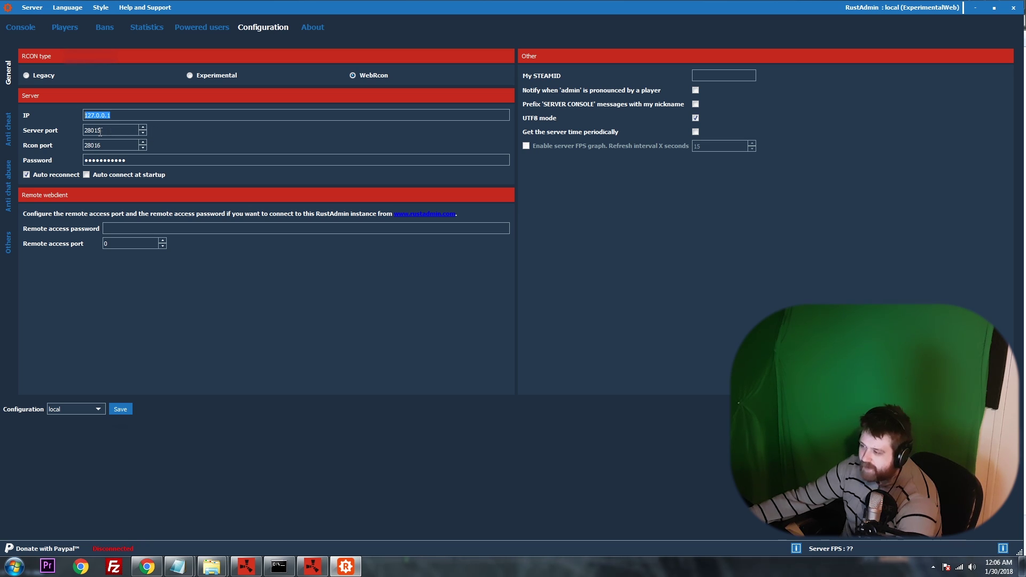
pyautogui.moveTo(105, 131); pyautogui.dragTo(51, 132)
pyautogui.click(102, 131)
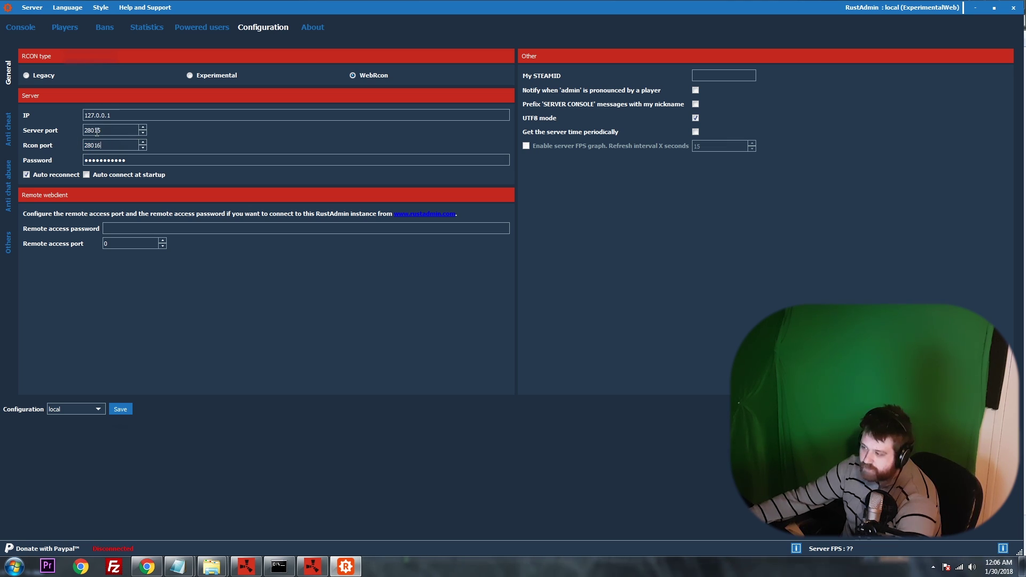
pyautogui.moveTo(94, 131); pyautogui.dragTo(84, 161)
pyautogui.click(105, 146)
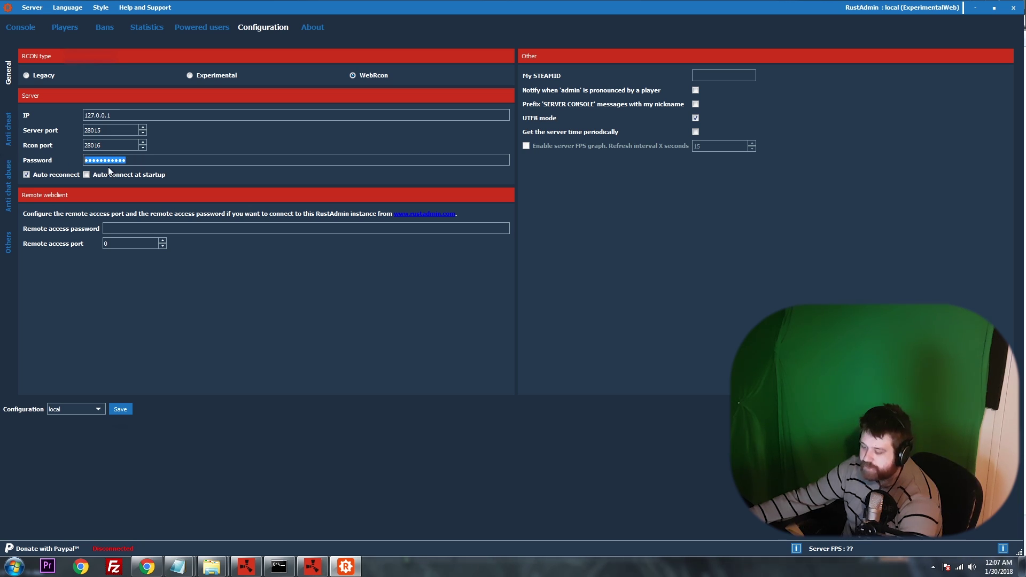
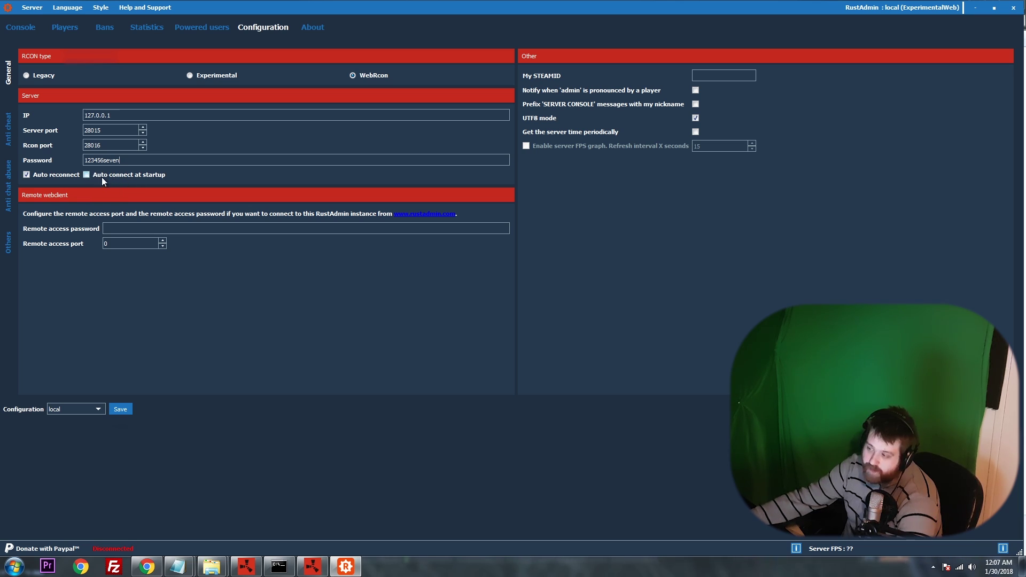
# Enter the RCON password and save the local configuration, confirming the saved message.
pyautogui.click(97, 409)
pyautogui.click(62, 416)
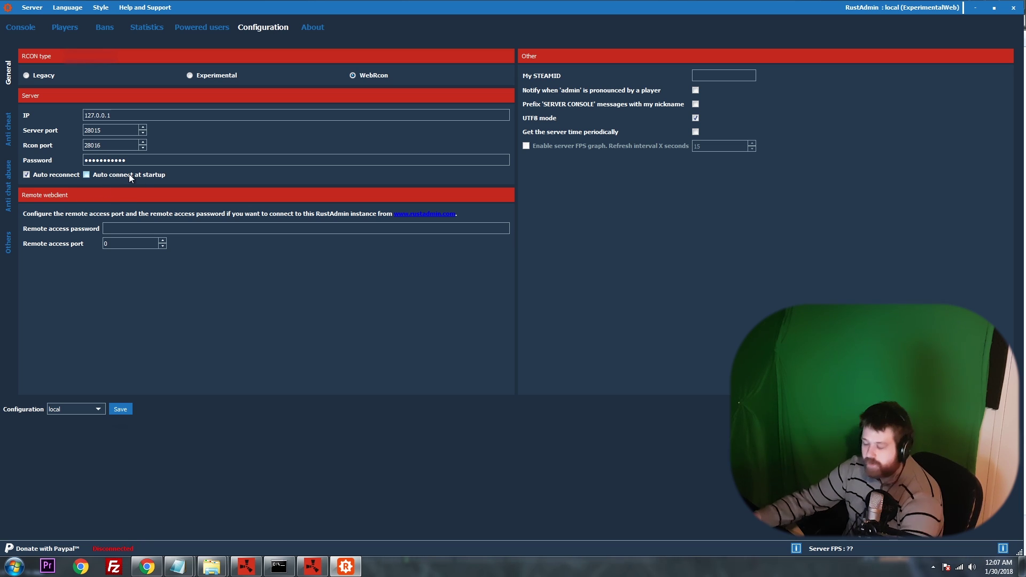
pyautogui.click(119, 408)
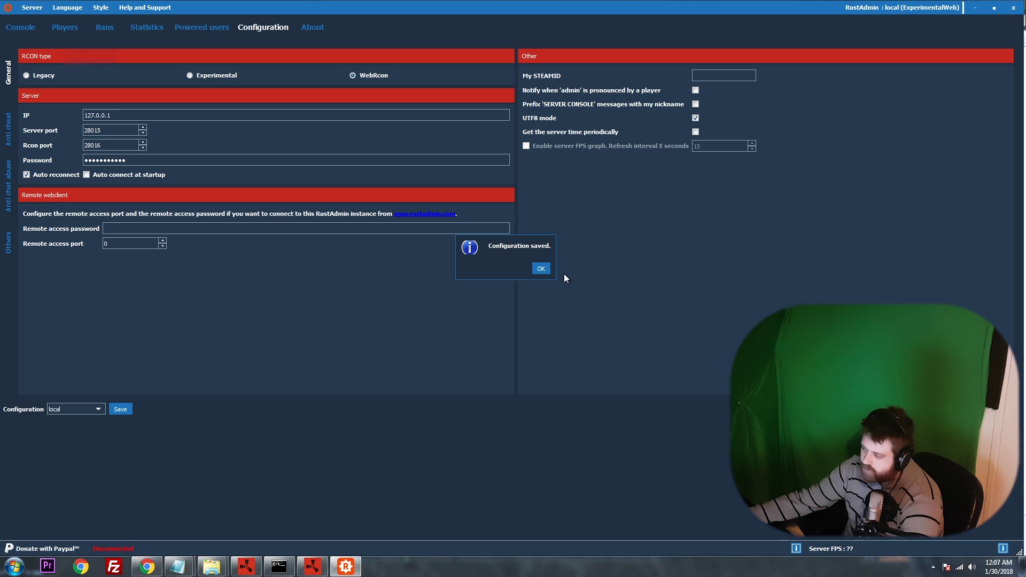
pyautogui.click(541, 269)
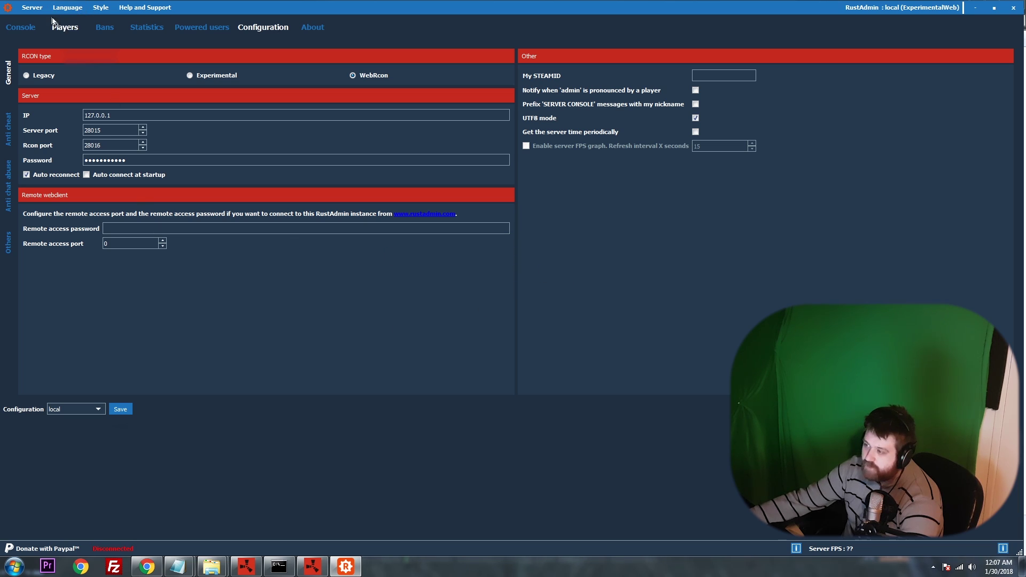
# Connect via Server > Connect, then select the 127.0.0.1 player on the Players page.
pyautogui.click(32, 10)
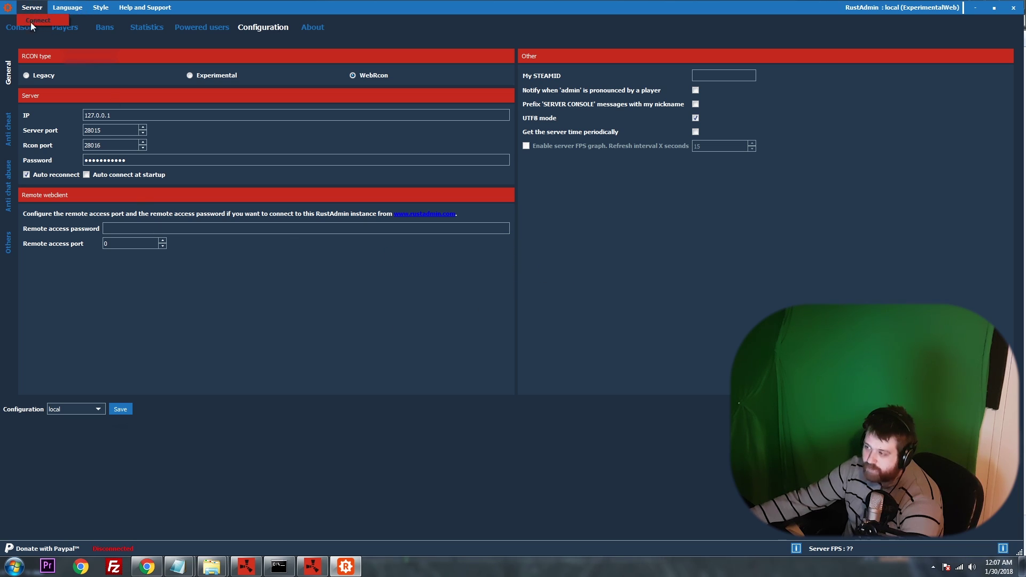
pyautogui.click(40, 21)
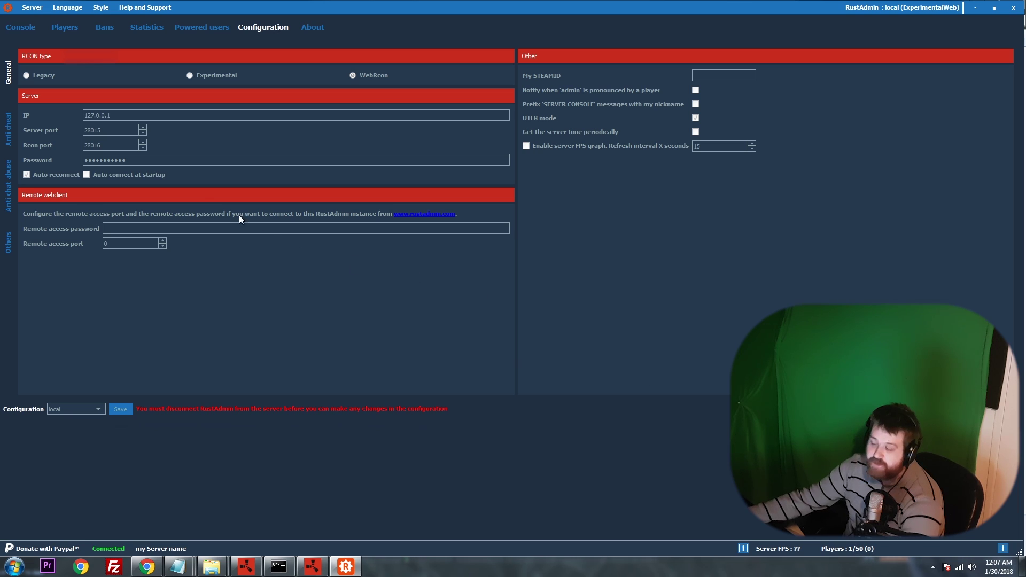
pyautogui.click(71, 29)
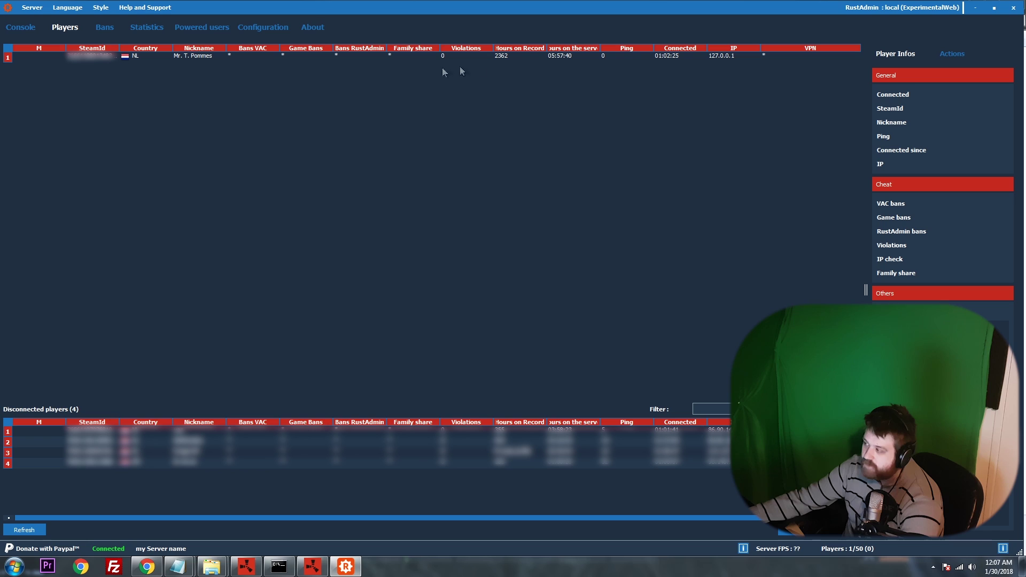
pyautogui.click(558, 58)
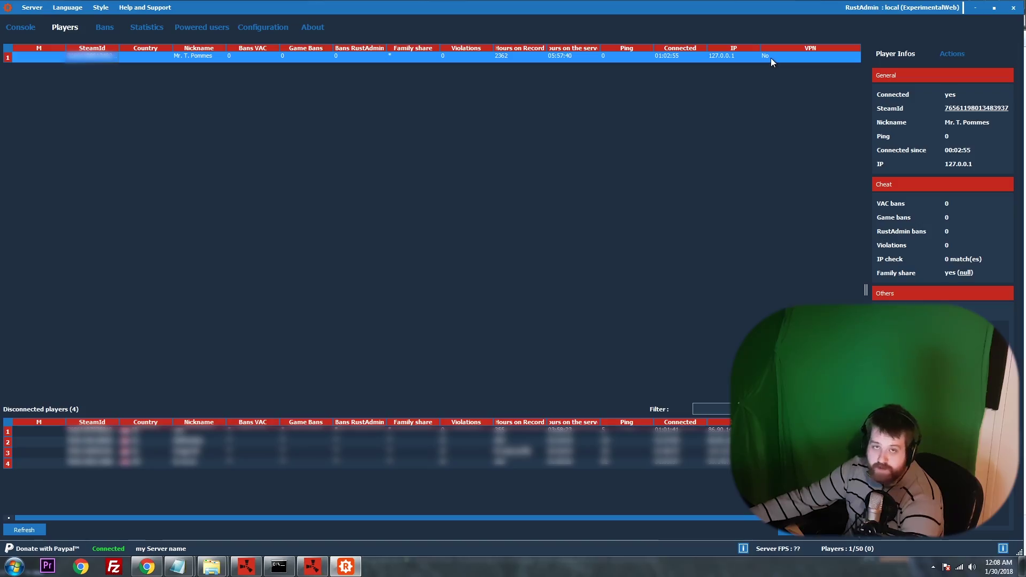
# Return to the running Rust game and bring up the Steam overlay with Shift+Tab.
pyautogui.hotkey('alt', 'Tab')
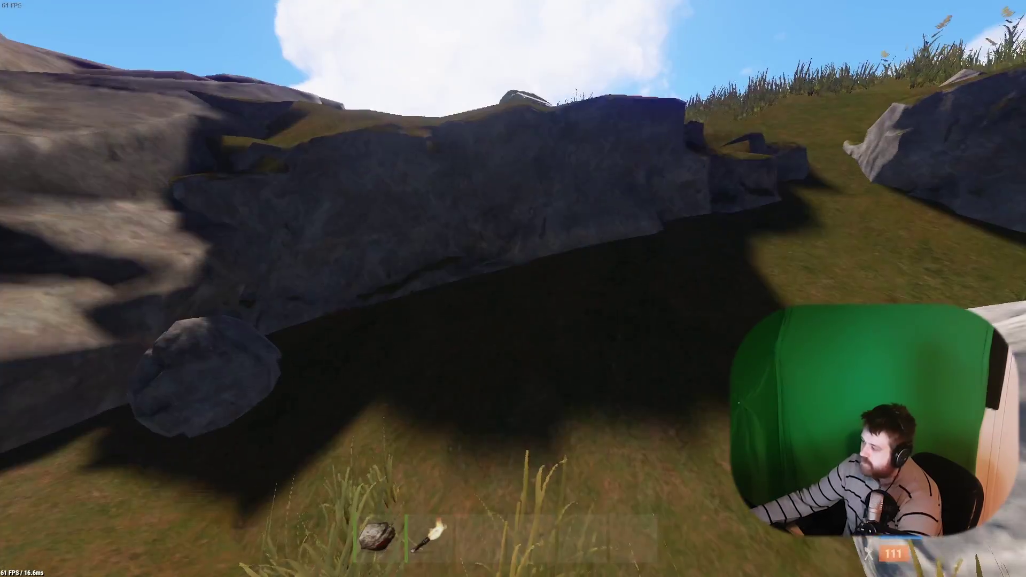
pyautogui.press('w')
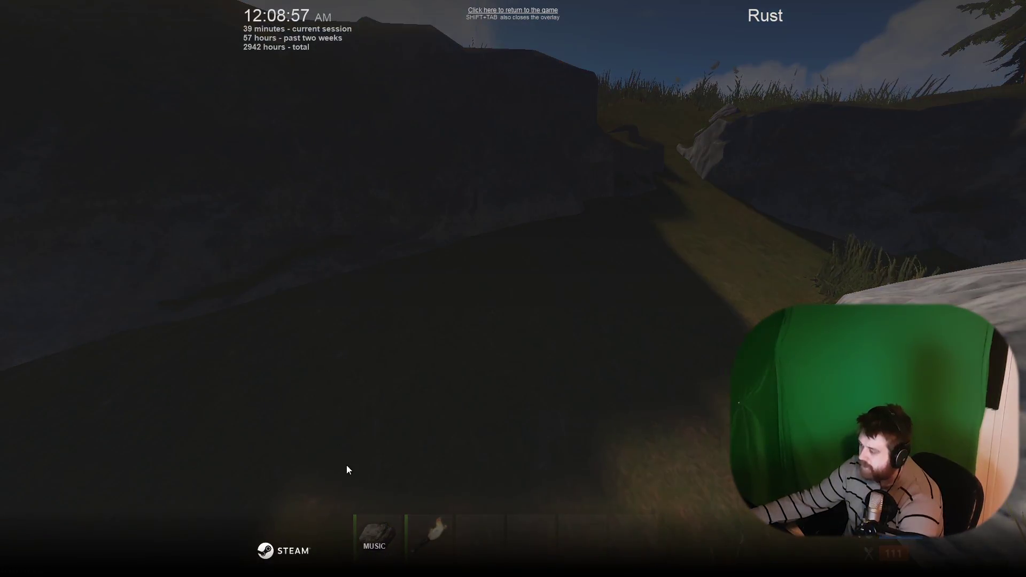
pyautogui.hotkey('alt', 'Tab')
pyautogui.hotkey('alt', 'Tab')
pyautogui.hotkey('alt', 'Tab')
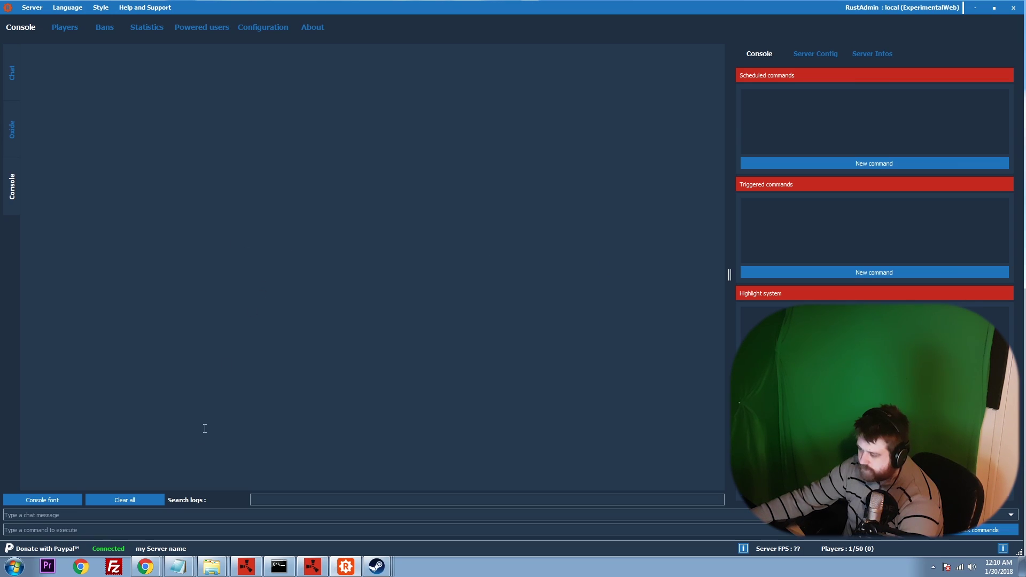
pyautogui.click(324, 570)
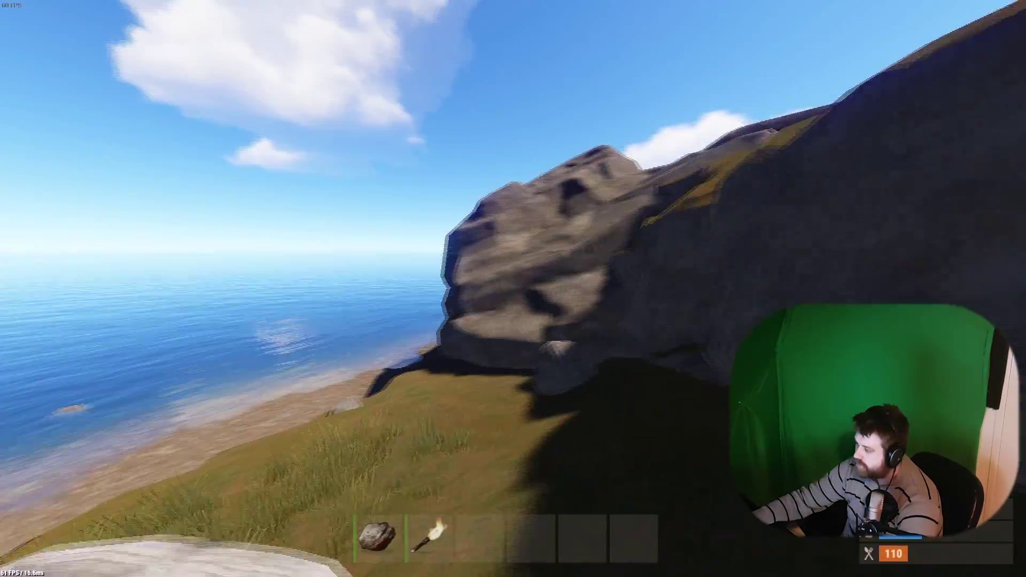
pyautogui.hotkey('shift', 'Tab')
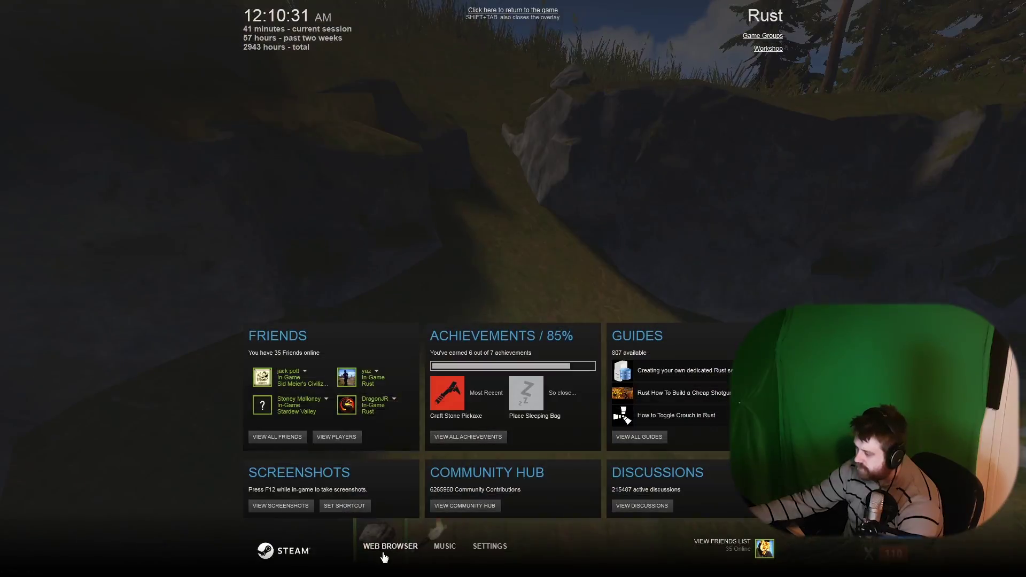
# Open your own Steam profile page through the overlay browser's friends list.
pyautogui.click(383, 557)
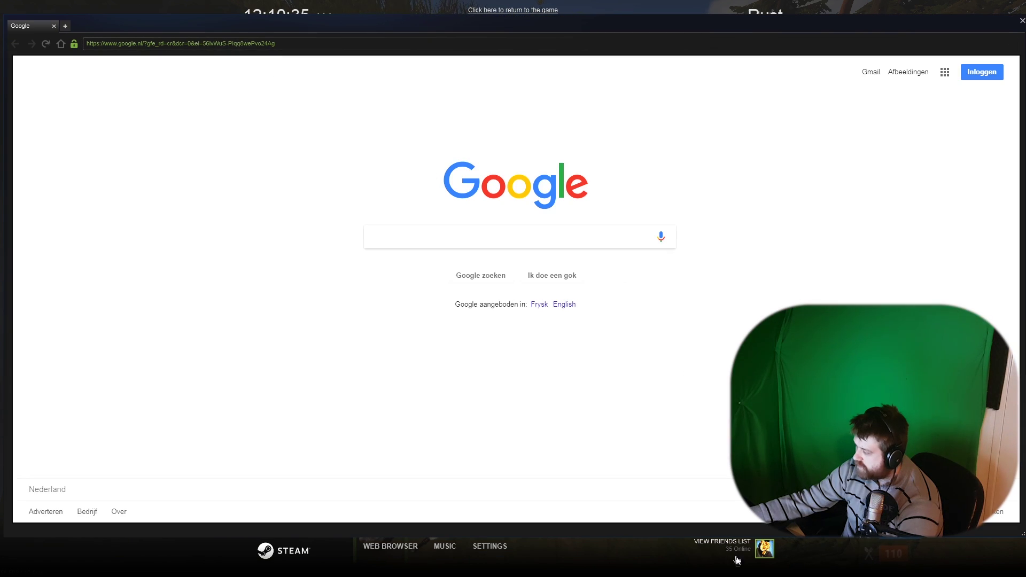
pyautogui.click(765, 550)
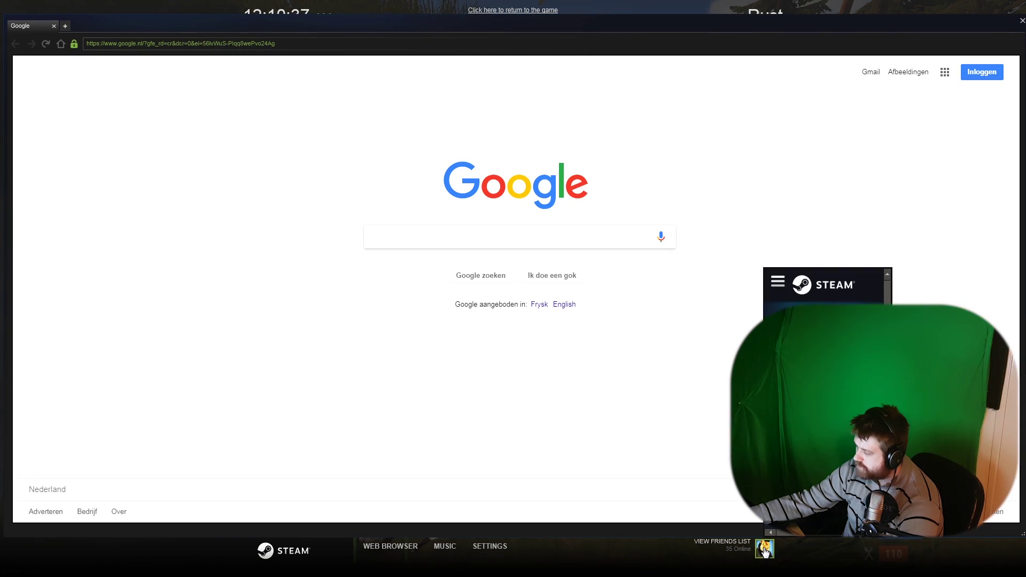
pyautogui.click(764, 551)
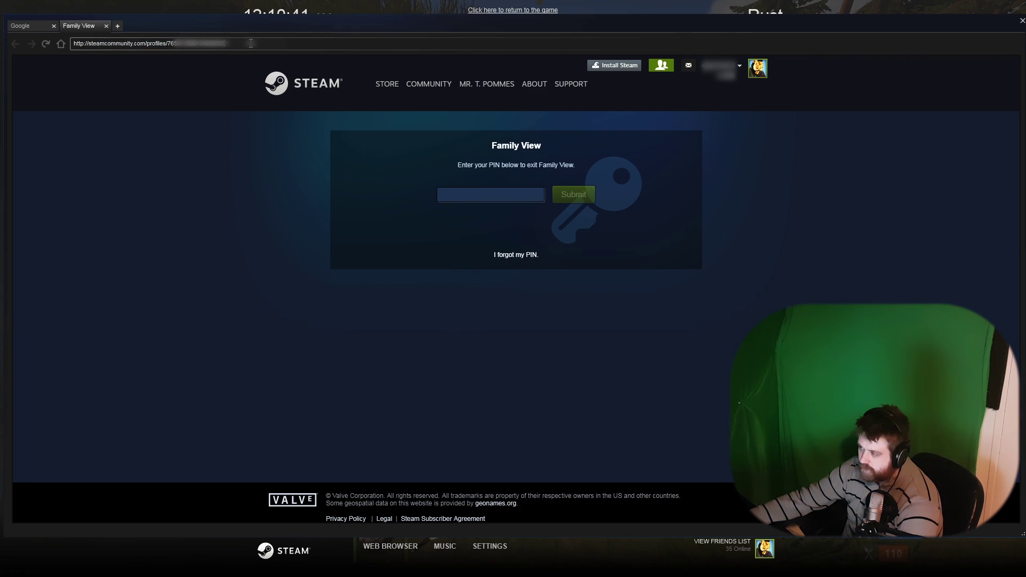
# Select the profile ID in the page address, close the overlay browser and return to RustAdmin.
pyautogui.moveTo(74, 43); pyautogui.dragTo(221, 46)
pyautogui.click(207, 48)
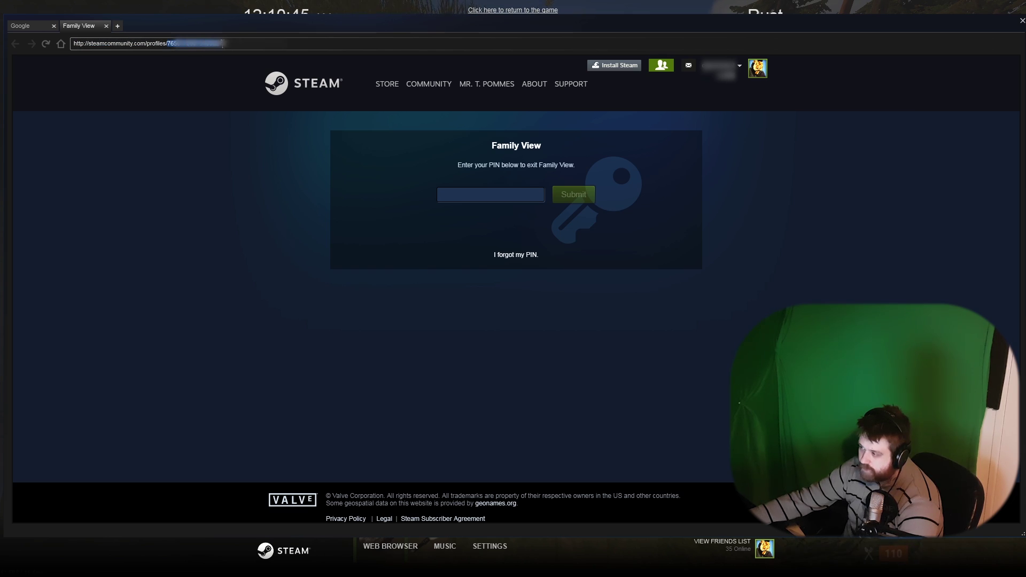
pyautogui.click(219, 196)
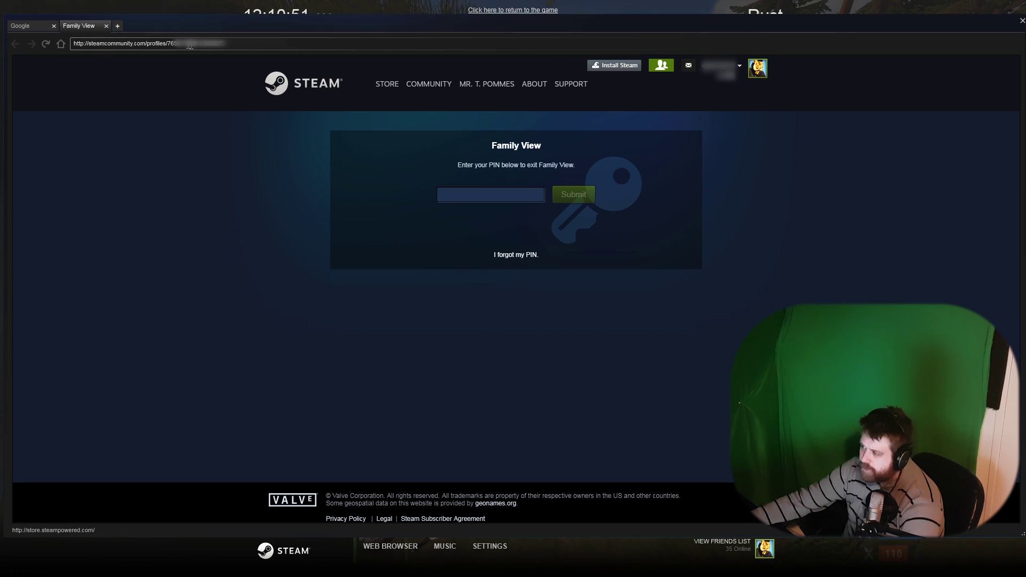
pyautogui.click(1021, 22)
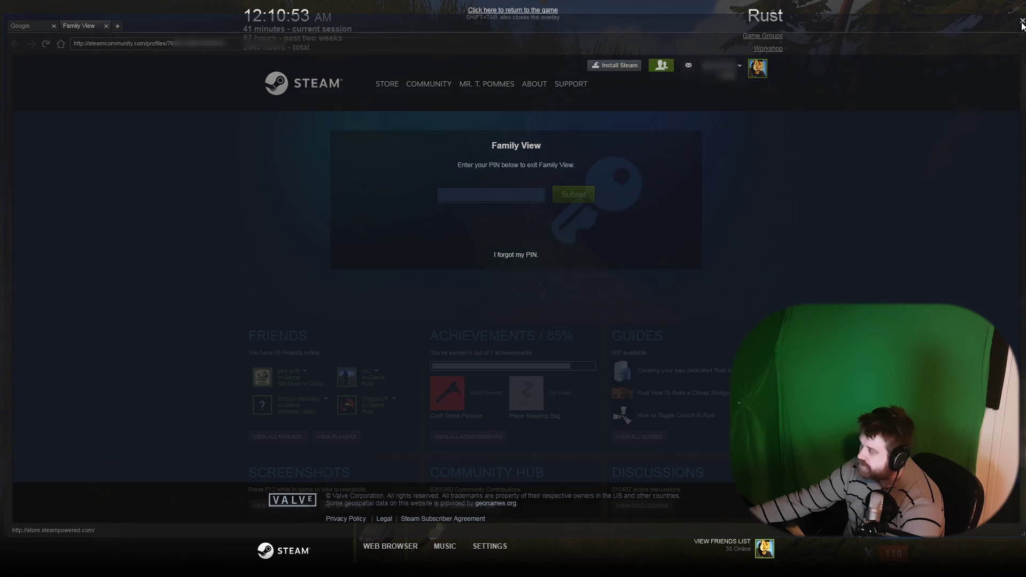
pyautogui.hotkey('alt', 'Tab')
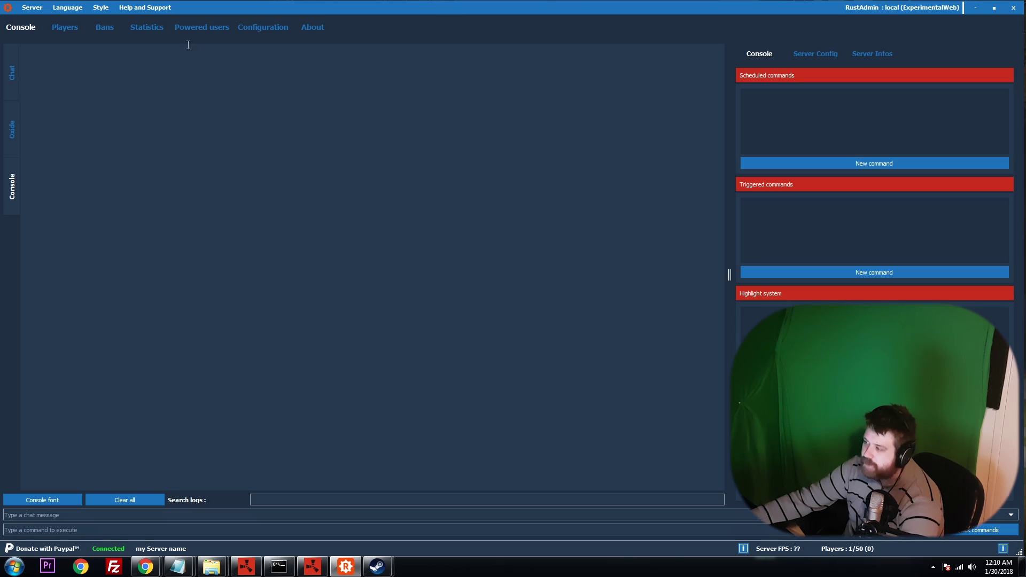
# Run ownerid with the pasted Steam profile ID and a player name in the command field.
pyautogui.moveTo(210, 9); pyautogui.dragTo(212, 12)
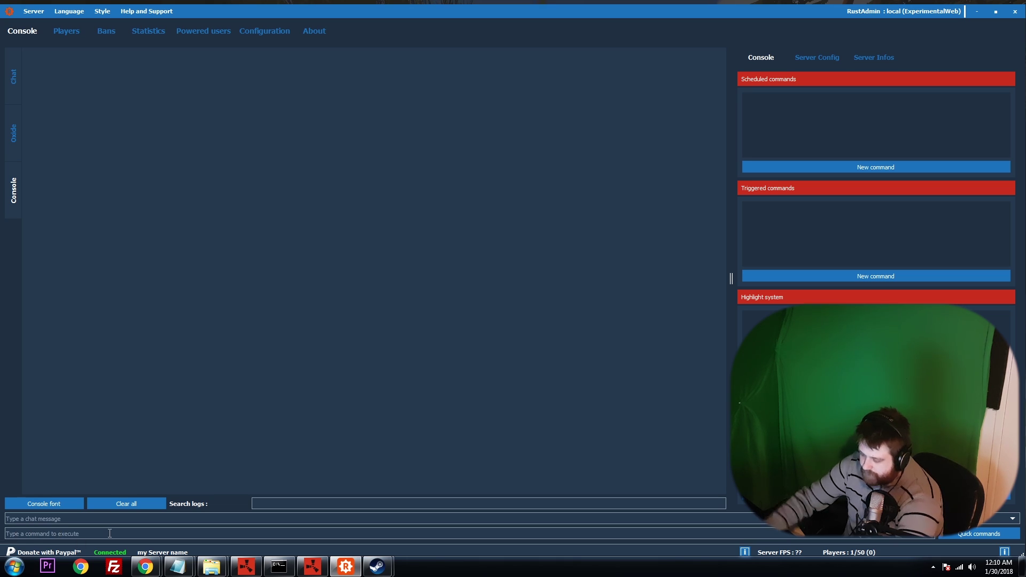
pyautogui.write('ownerid')
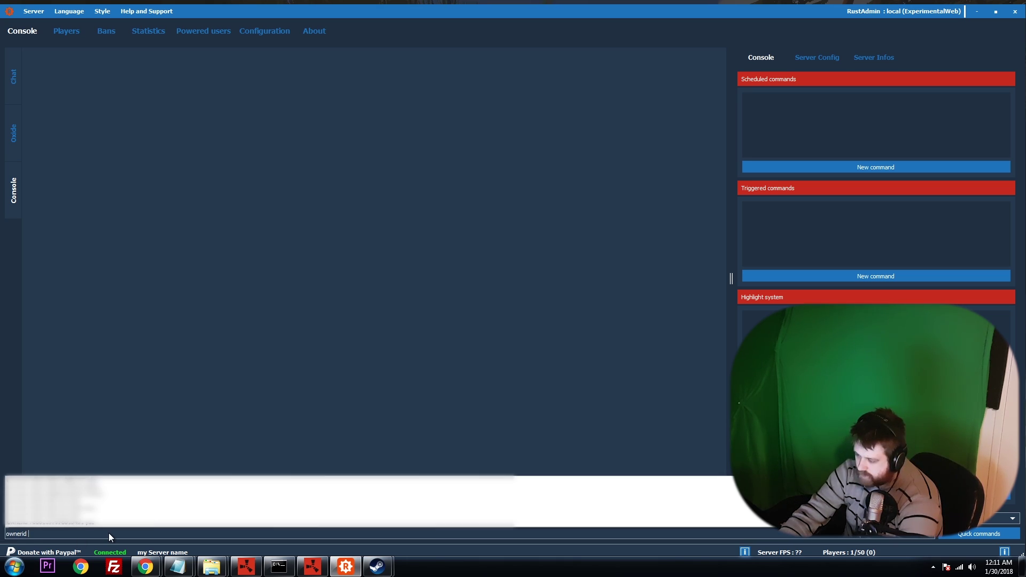
pyautogui.hotkey('ctrl', 'v')
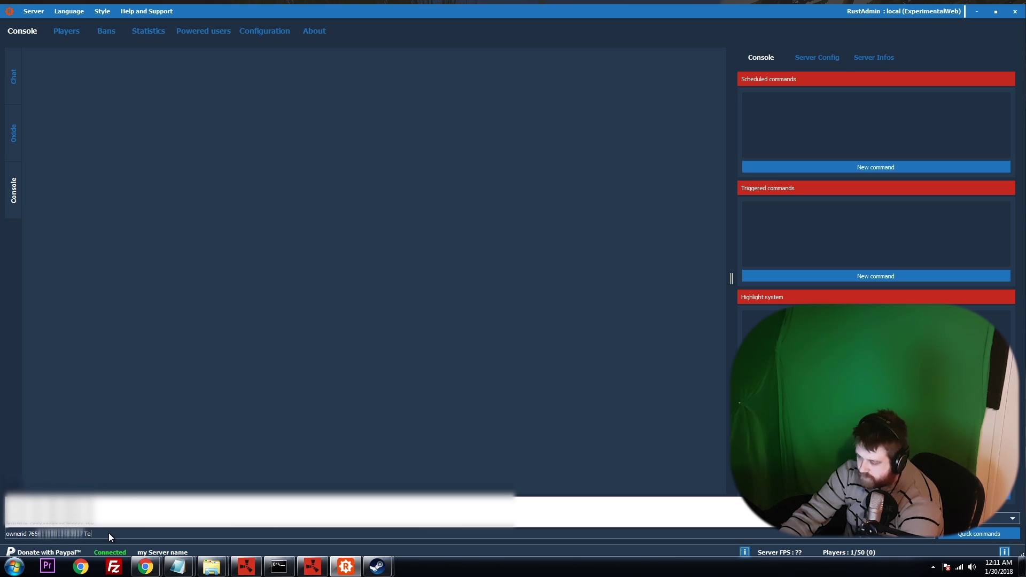
pyautogui.write('Ted')
pyautogui.press('Return')
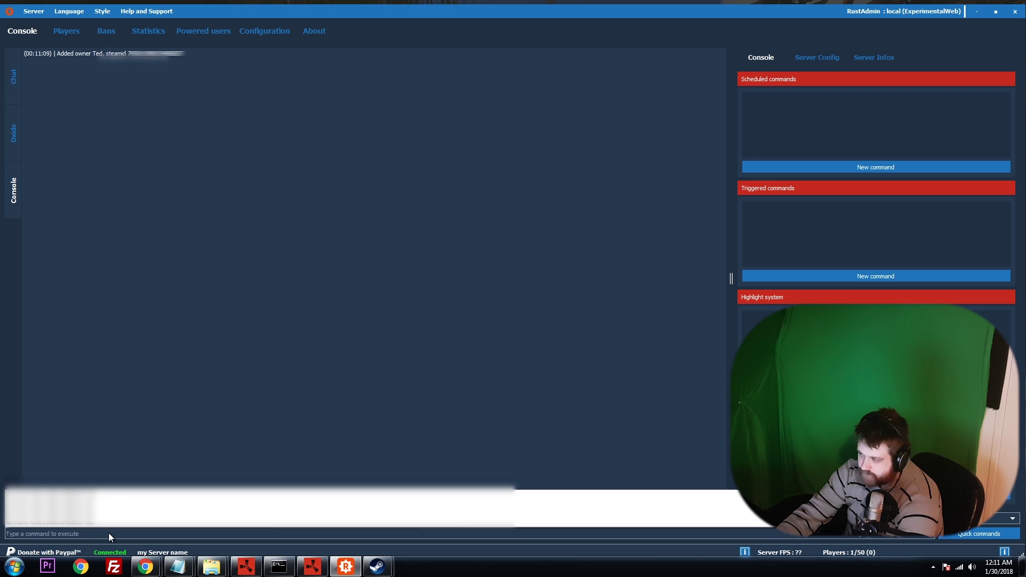
# Check the console log for the Added owner confirmation line.
pyautogui.click(182, 333)
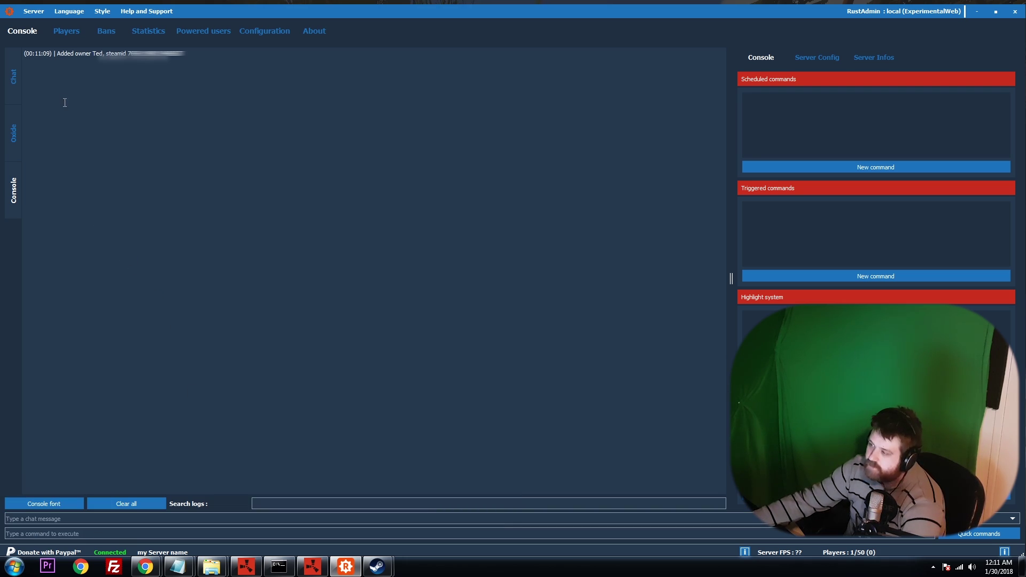
pyautogui.moveTo(59, 52); pyautogui.dragTo(231, 58)
pyautogui.click(128, 52)
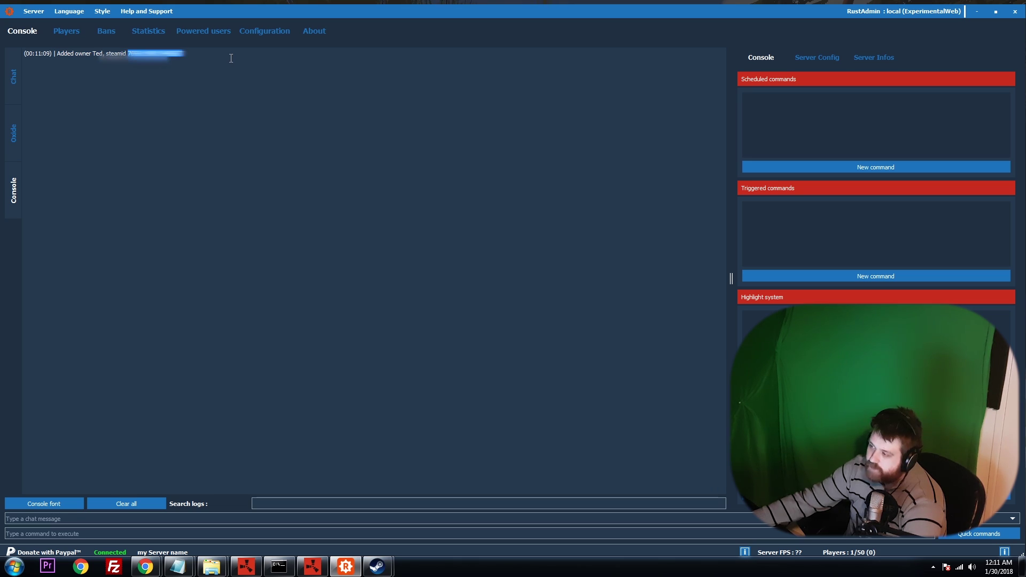
pyautogui.click(126, 129)
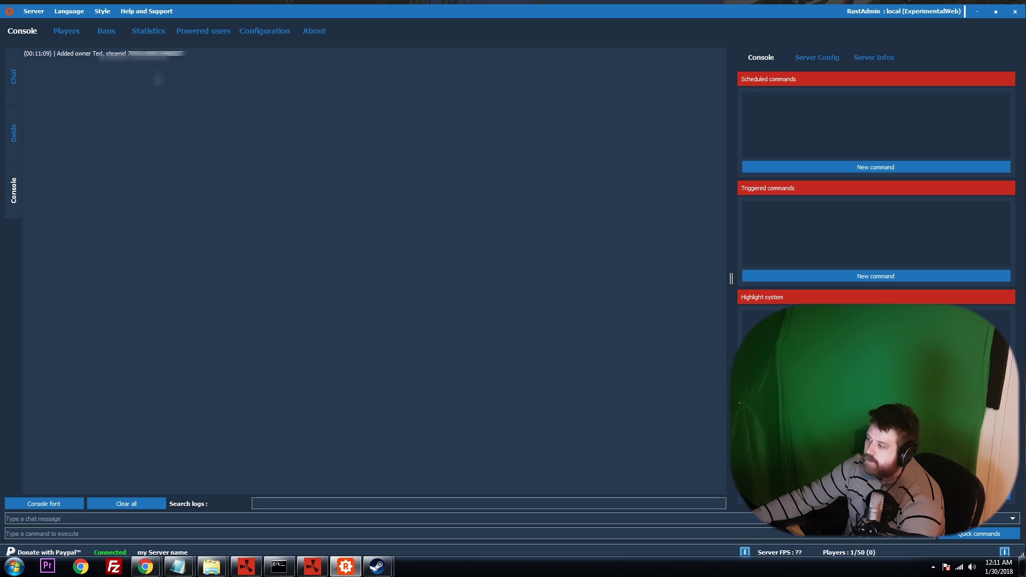
# Bring Rust back to the front and retry the connection to the local server.
pyautogui.click(308, 567)
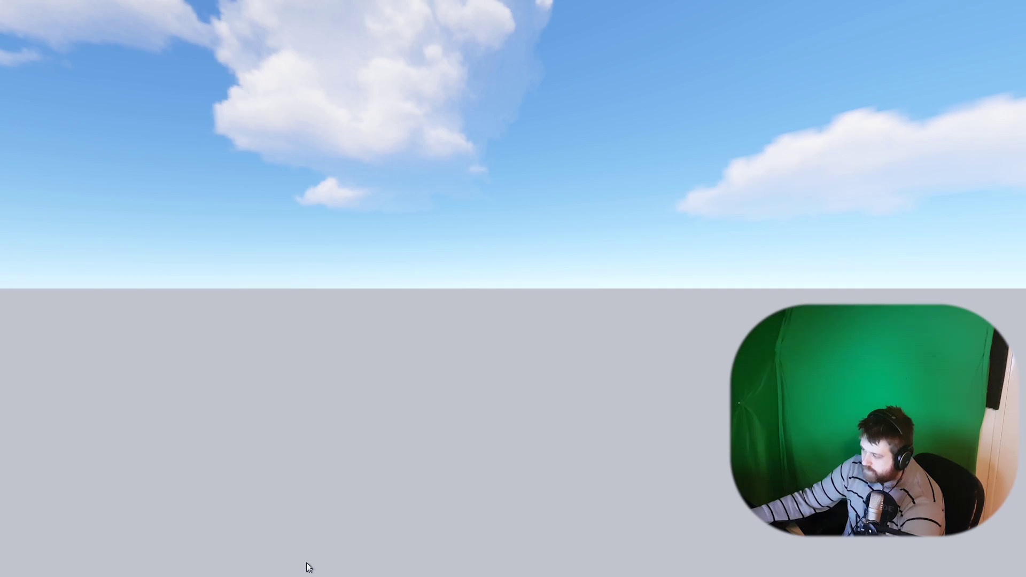
pyautogui.hotkey('alt', 'Tab')
pyautogui.hotkey('alt', 'shift', 'Tab')
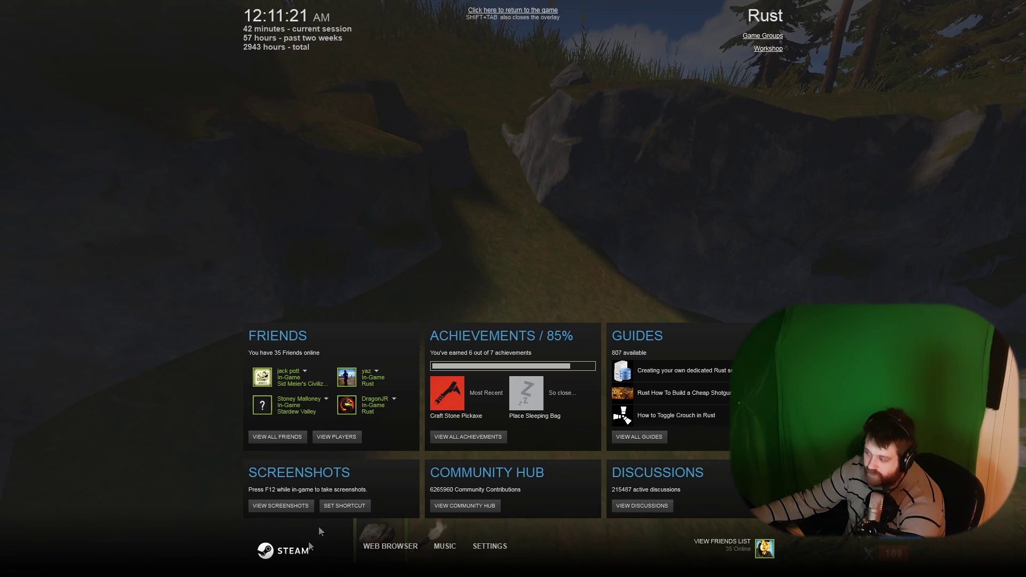
pyautogui.hotkey('shift', 'Tab')
pyautogui.press('F1')
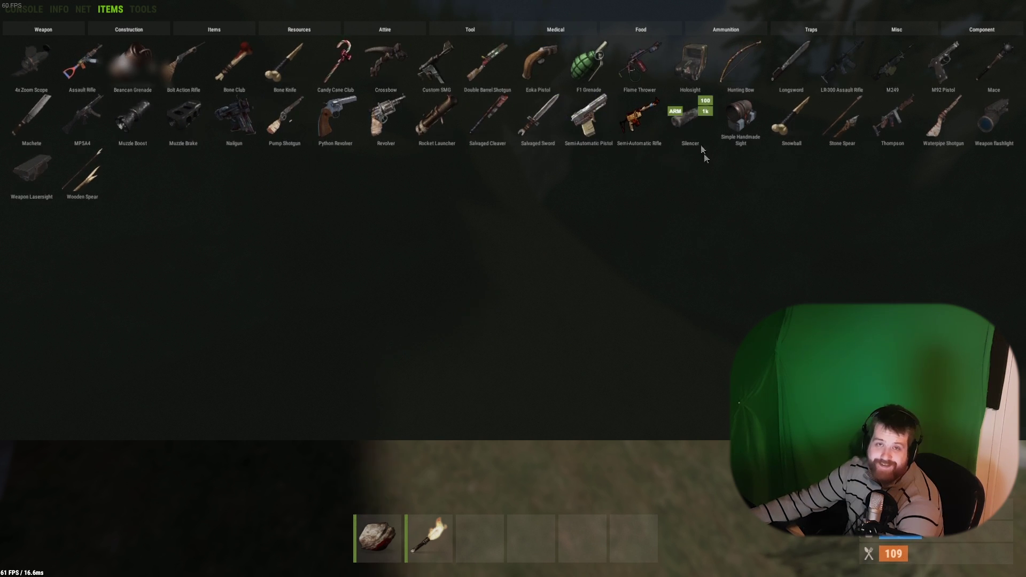
pyautogui.press('F1')
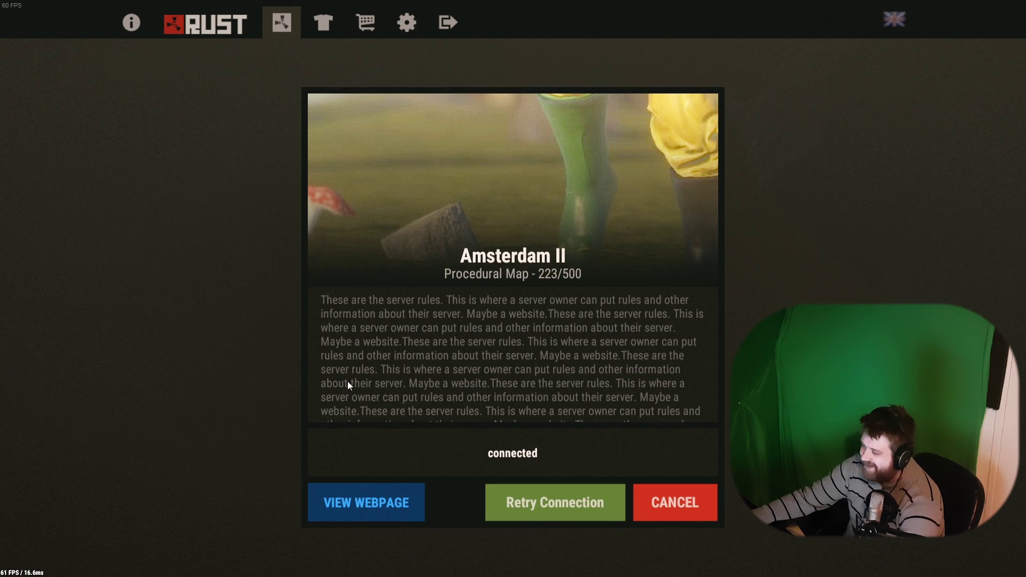
pyautogui.click(556, 508)
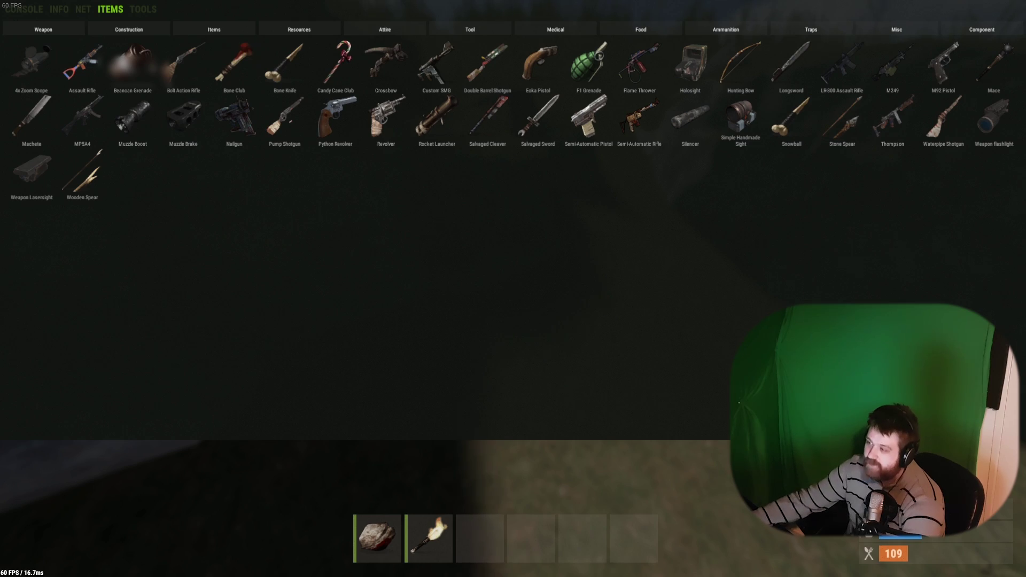
# Reopen the console, then view the server info page showing reconnect_error_no_address below the rules.
pyautogui.click(28, 11)
pyautogui.write('dics')
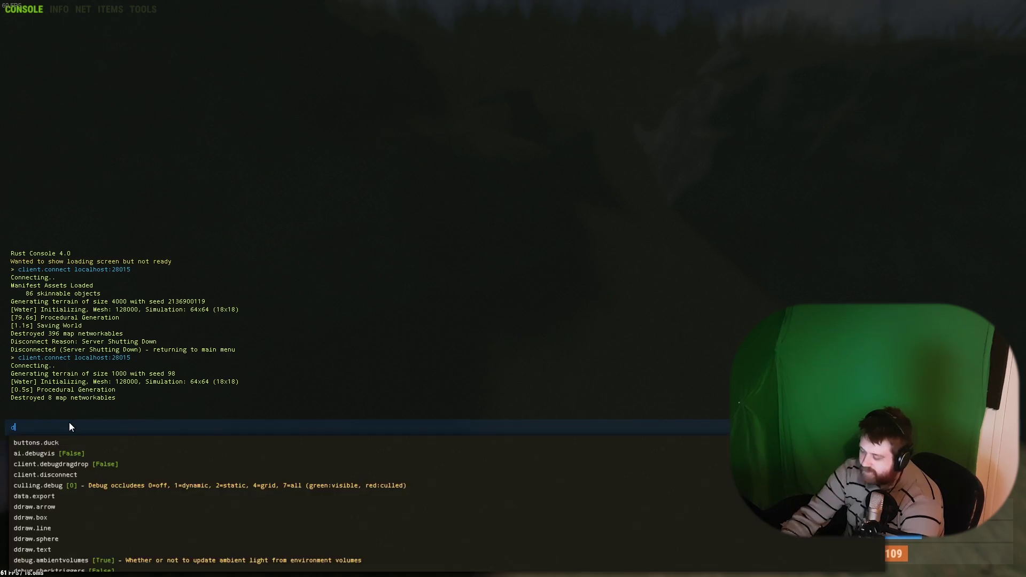
pyautogui.press('BackSpace')
pyautogui.press('BackSpace')
pyautogui.press('F1')
pyautogui.press('F1')
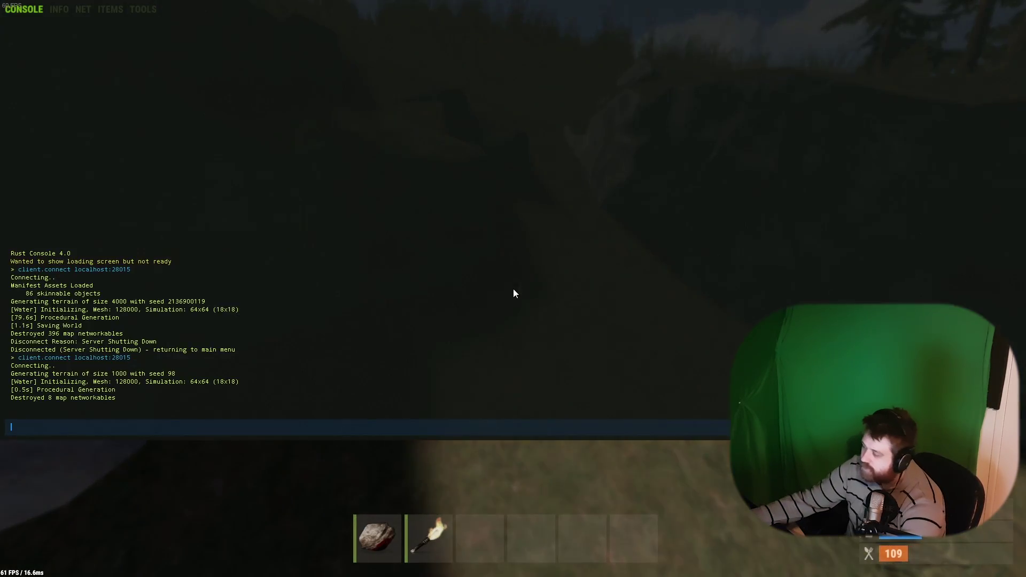
pyautogui.press('F1')
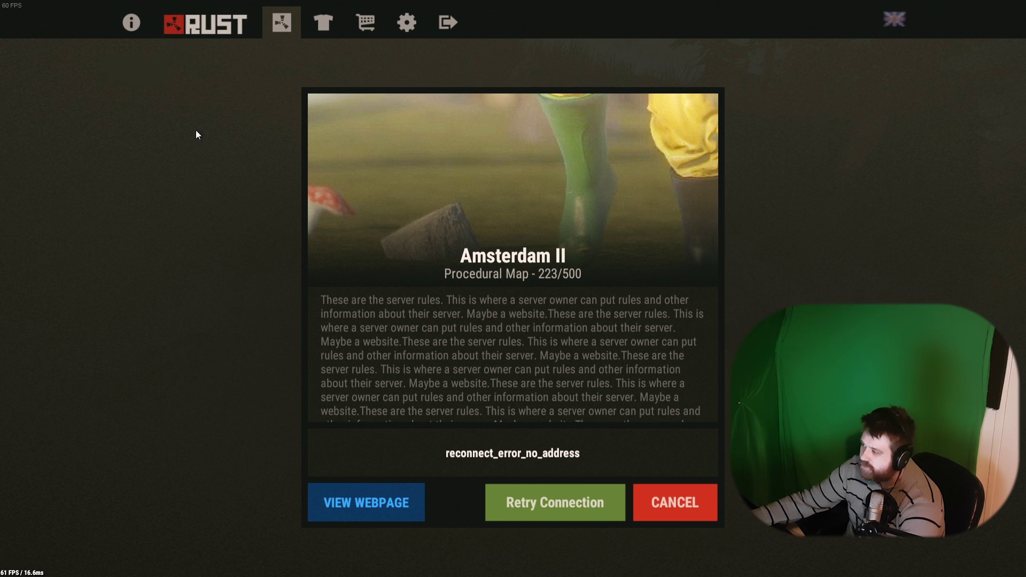
pyautogui.click(130, 26)
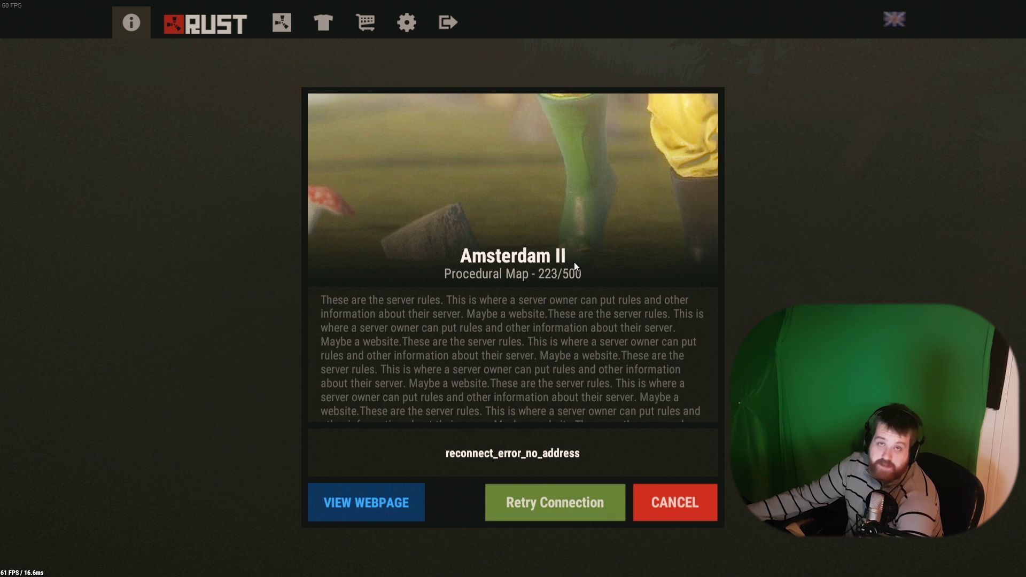
pyautogui.scroll(2, 487, 353)
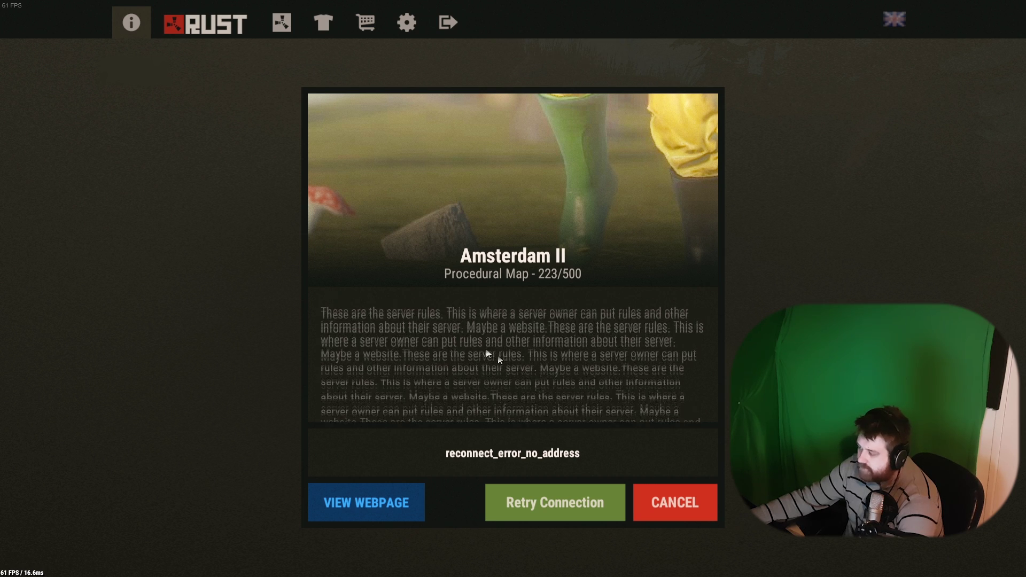
pyautogui.scroll(-5, 487, 353)
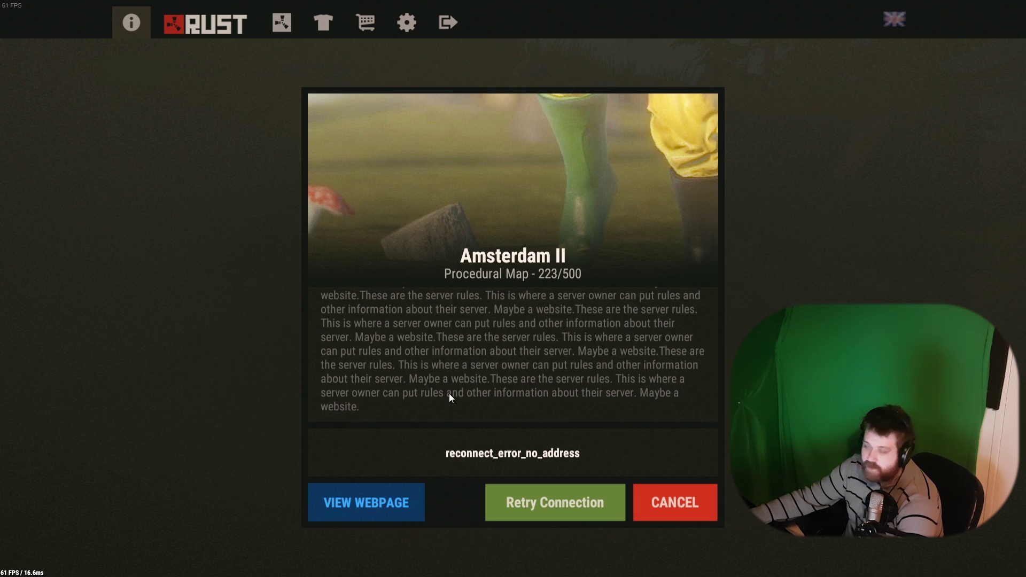
pyautogui.scroll(3, 449, 393)
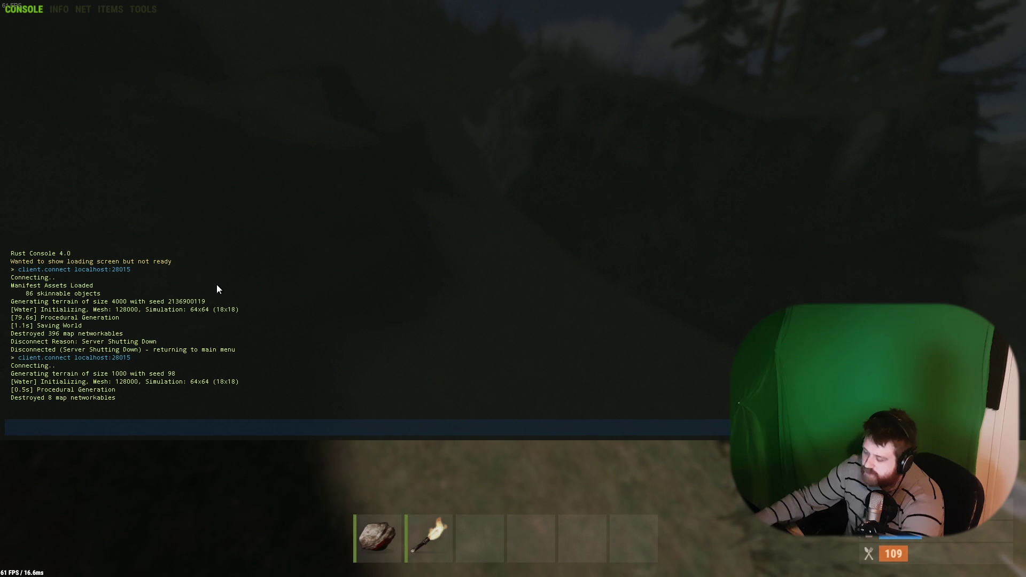
# Run disconnect, then rerun client.connect localhost:28015 and switch to RustAdmin while it connects.
pyautogui.write('disconnect')
pyautogui.press('Return')
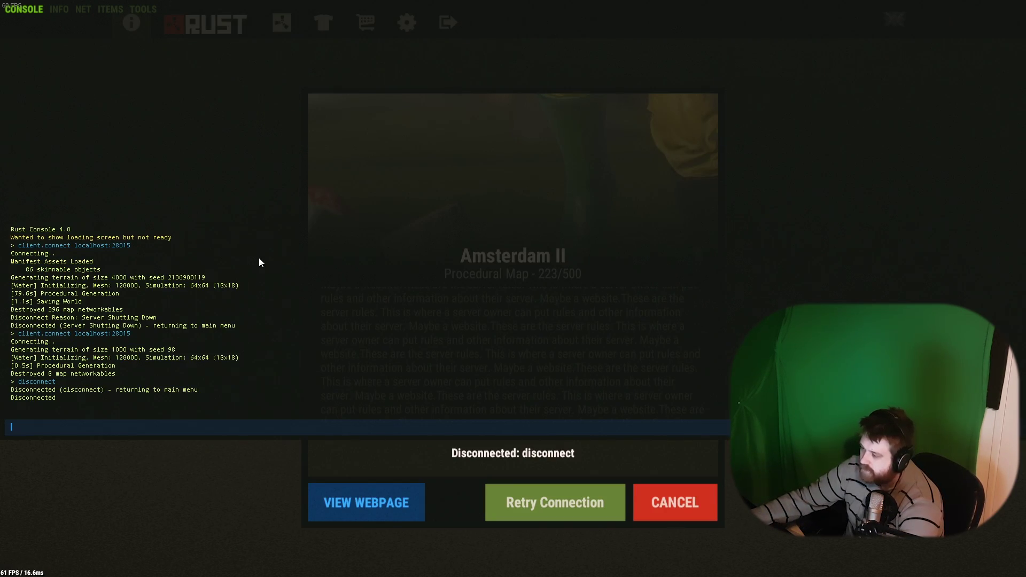
pyautogui.press('F1')
pyautogui.press('F1')
pyautogui.press('Up')
pyautogui.press('Up')
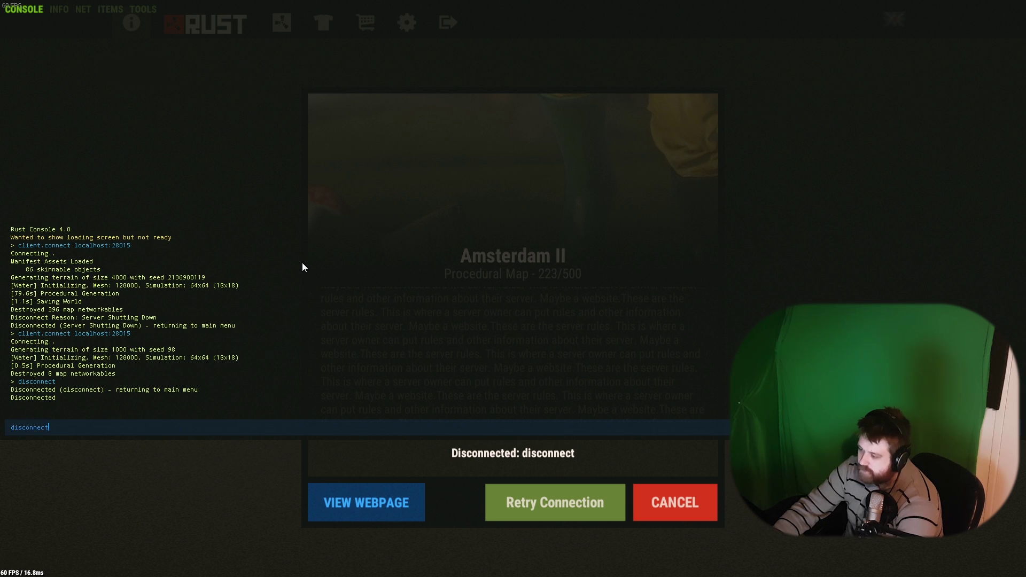
pyautogui.press('Return')
pyautogui.press('F1')
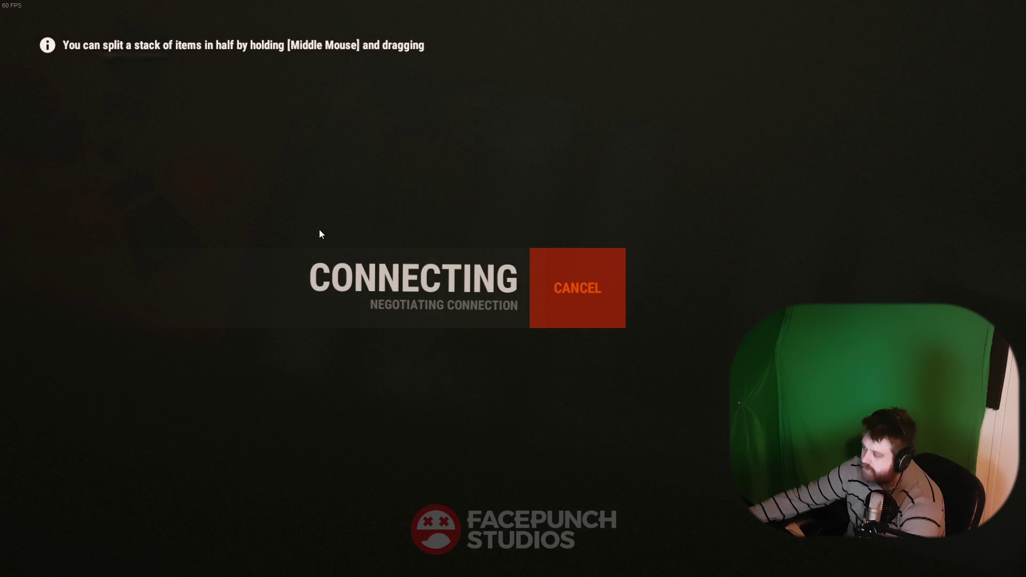
pyautogui.hotkey('alt', 'Tab')
pyautogui.hotkey('alt', 'Tab')
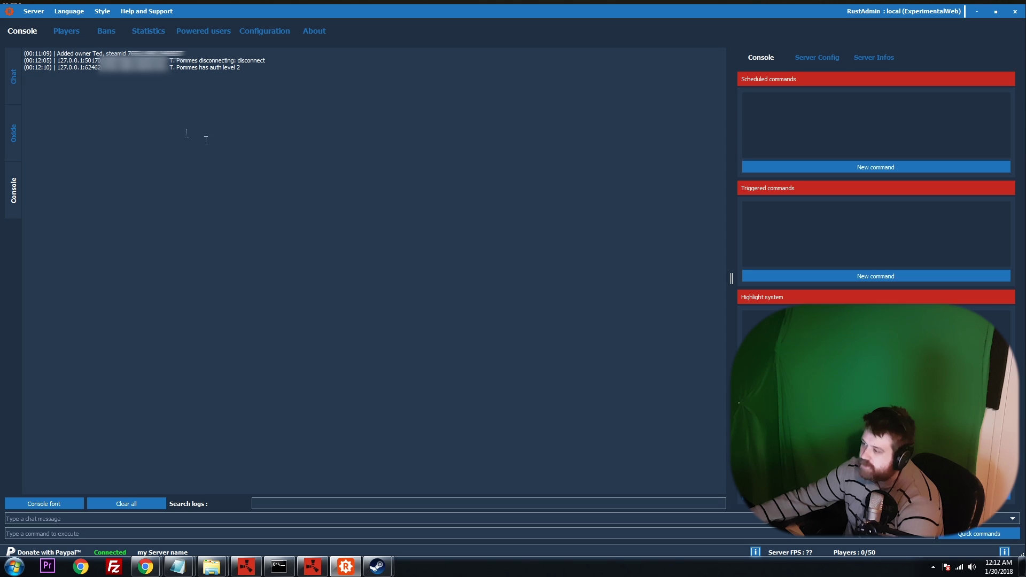
pyautogui.moveTo(252, 67); pyautogui.dragTo(166, 68)
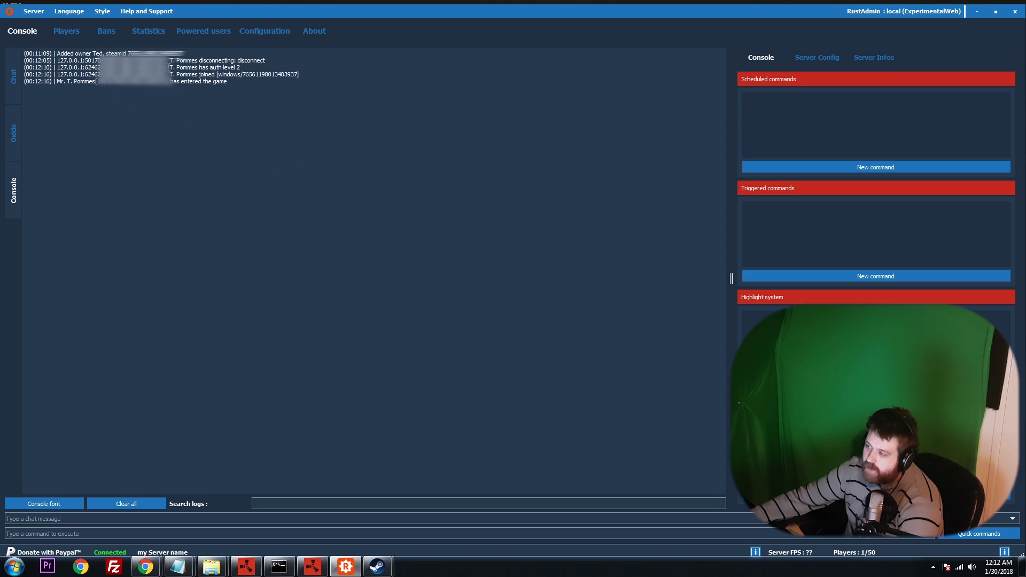
pyautogui.moveTo(169, 67); pyautogui.dragTo(238, 68)
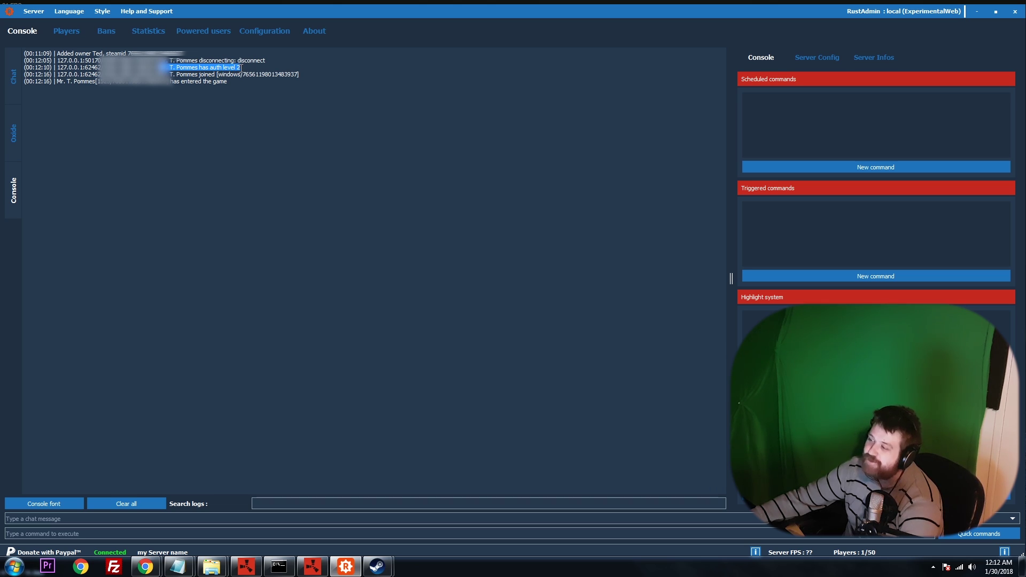
pyautogui.click(241, 67)
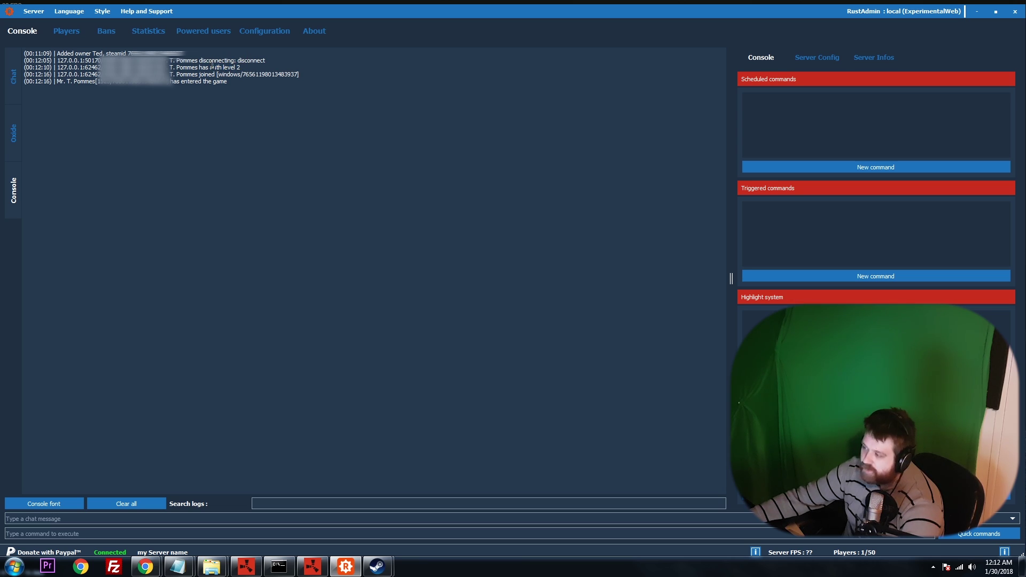
pyautogui.moveTo(209, 67); pyautogui.dragTo(248, 67)
pyautogui.click(246, 67)
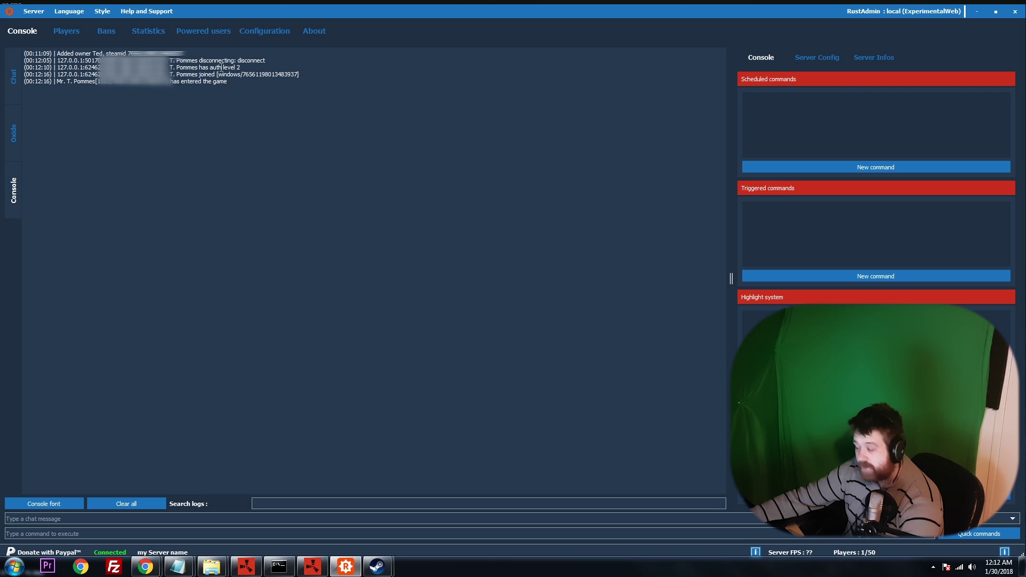
pyautogui.moveTo(221, 68); pyautogui.dragTo(246, 68)
pyautogui.click(248, 68)
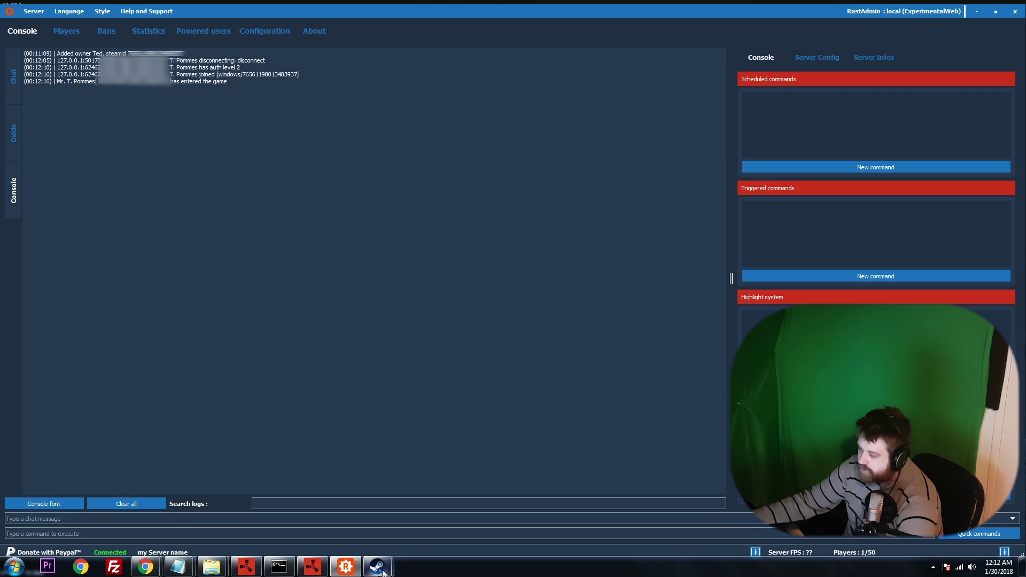
# Wake the character and spawn Revolvers, Crossbows, Double Barrel Shotguns, Rocks and a Pickaxe from the Items list.
pyautogui.click(246, 566)
pyautogui.press('space')
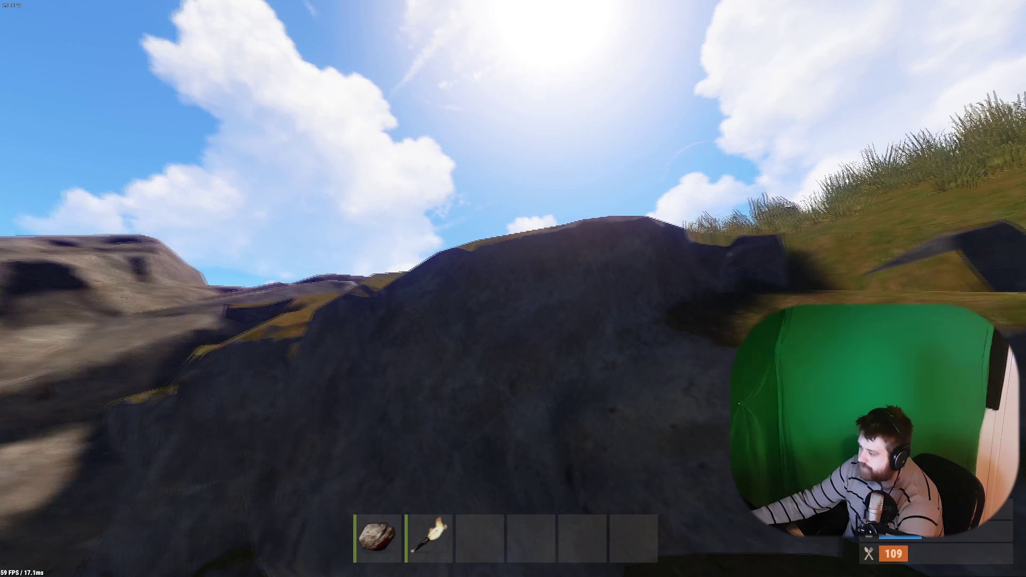
pyautogui.press('F1')
pyautogui.click(110, 9)
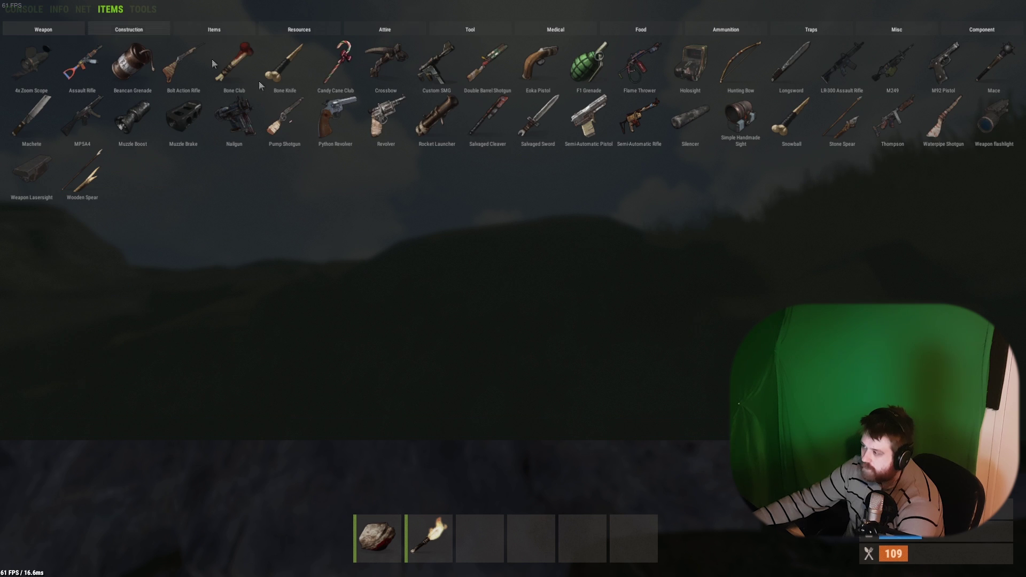
pyautogui.tripleClick(386, 117)
pyautogui.doubleClick(388, 52)
pyautogui.doubleClick(488, 67)
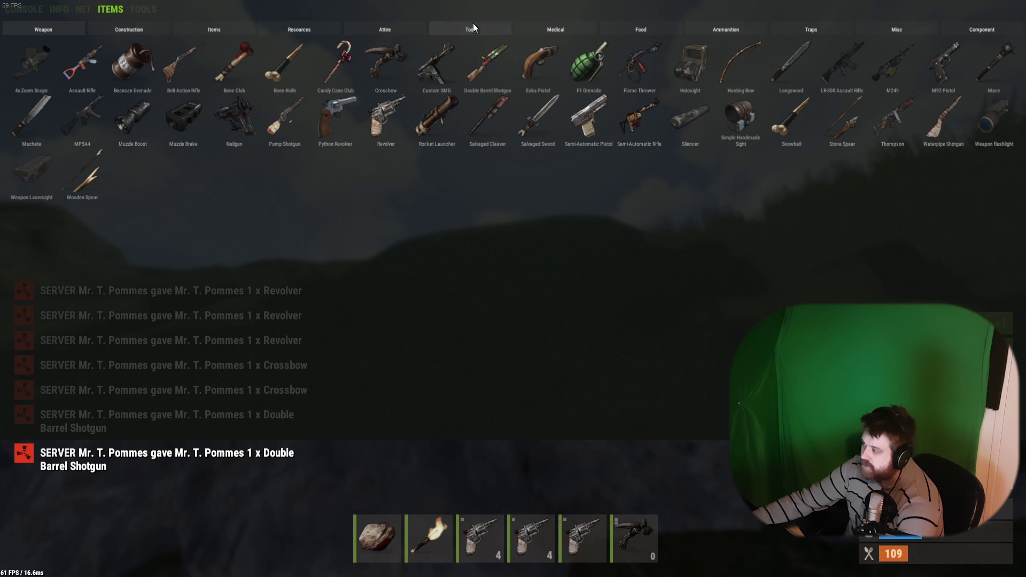
pyautogui.click(471, 27)
pyautogui.doubleClick(384, 64)
pyautogui.doubleClick(339, 72)
pyautogui.click(395, 72)
pyautogui.click(394, 72)
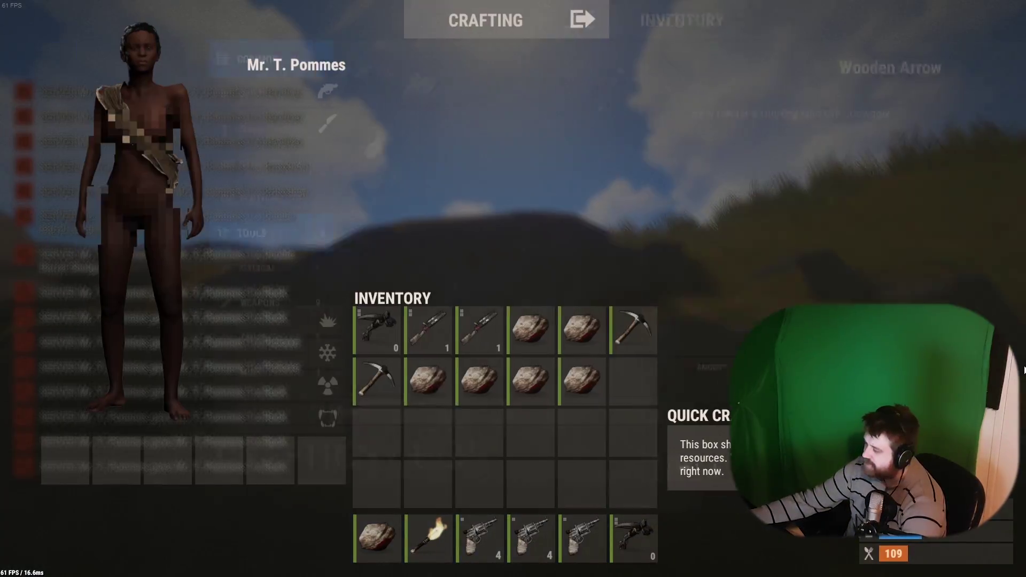
# Check the inventory, then toggle noclip with P and fly over the island past the lighthouse.
pyautogui.press('Tab')
pyautogui.press('w')
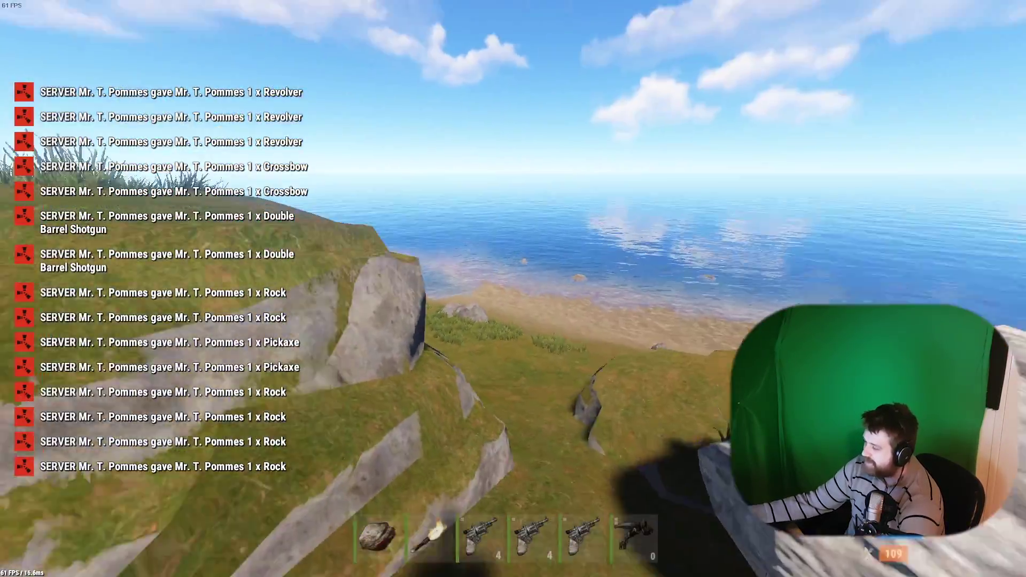
pyautogui.press('Tab')
pyautogui.press('Tab')
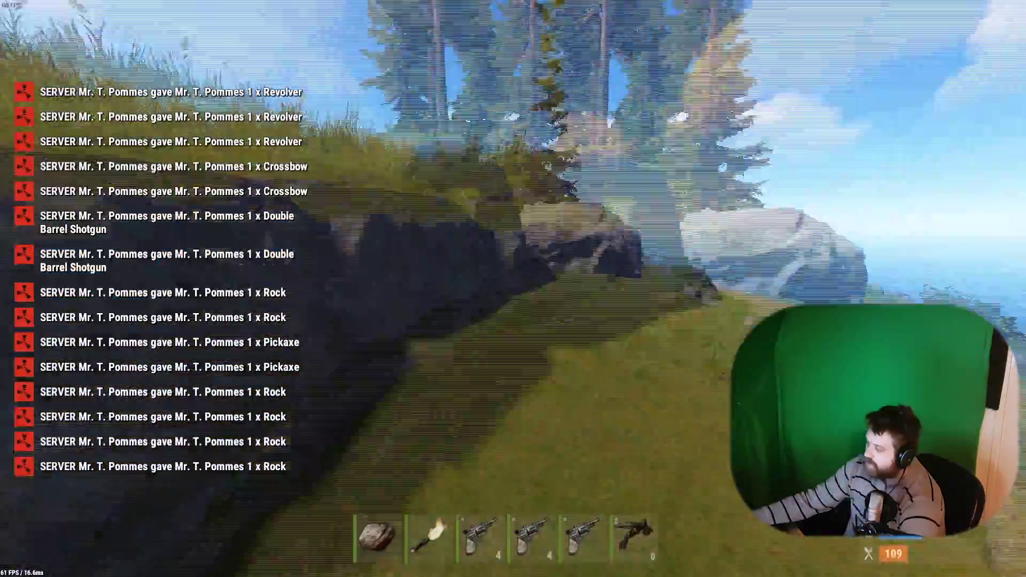
pyautogui.press('p')
pyautogui.press('w')
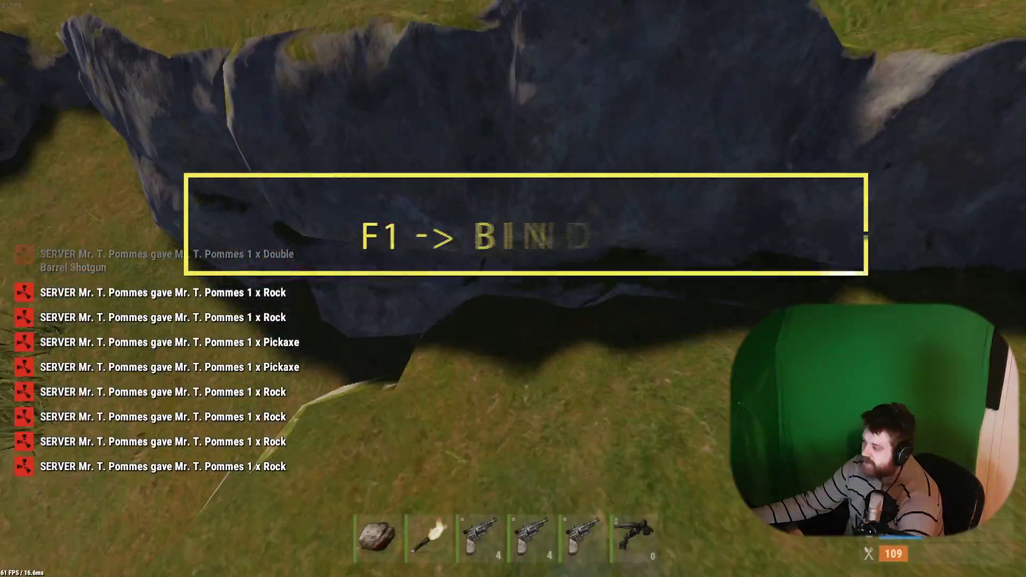
pyautogui.press('w')
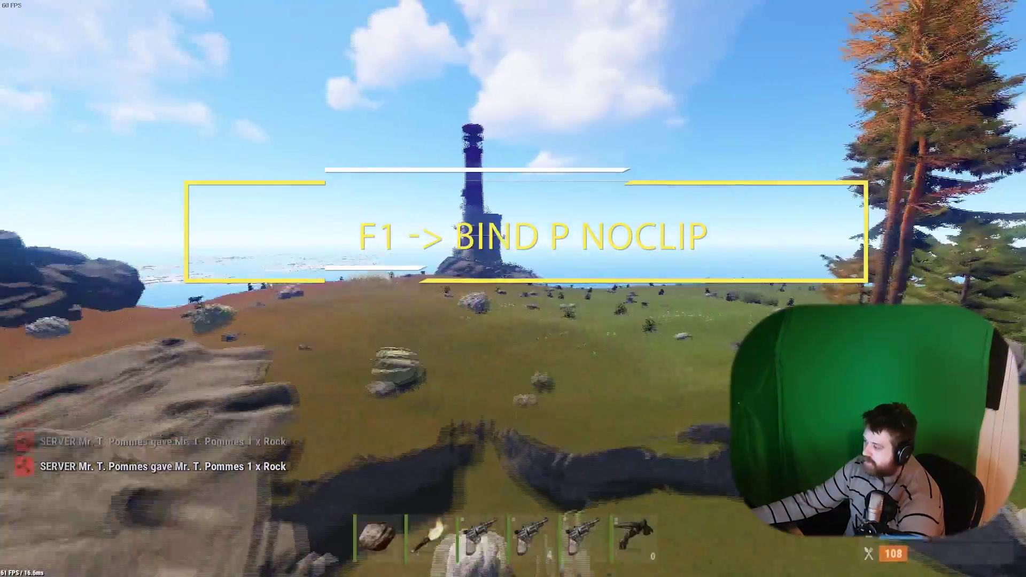
pyautogui.press('w')
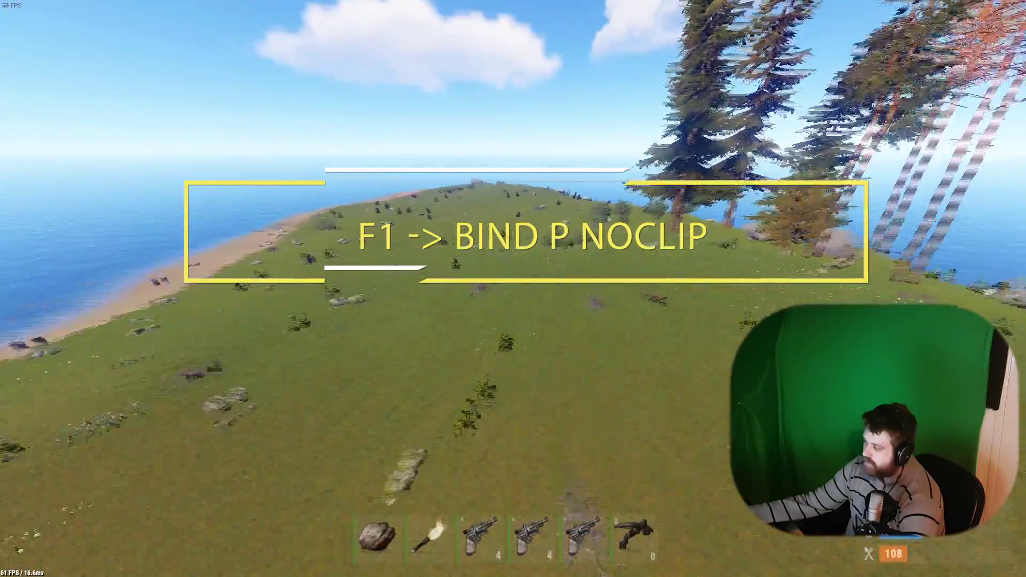
pyautogui.press('w')
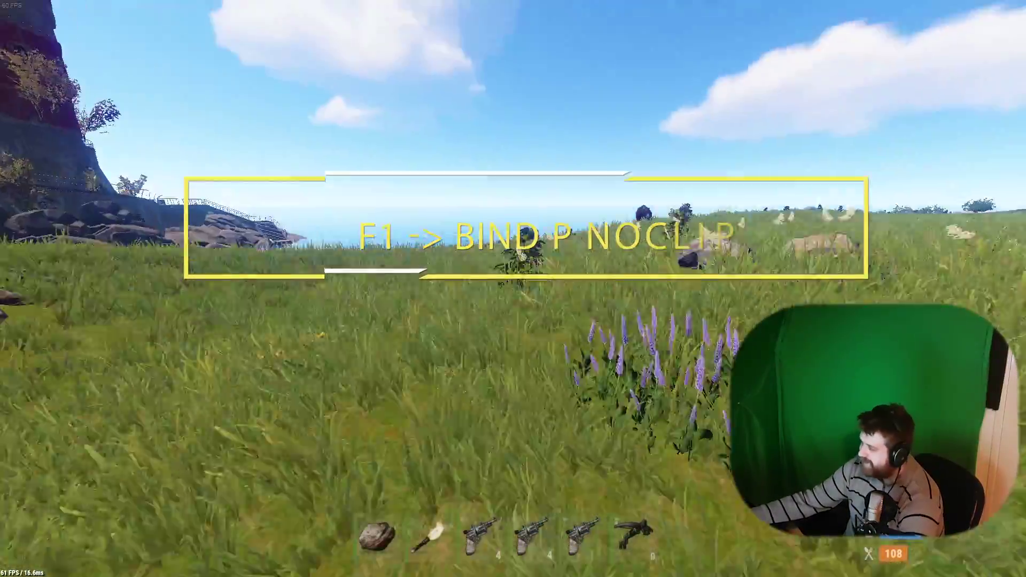
pyautogui.press('w')
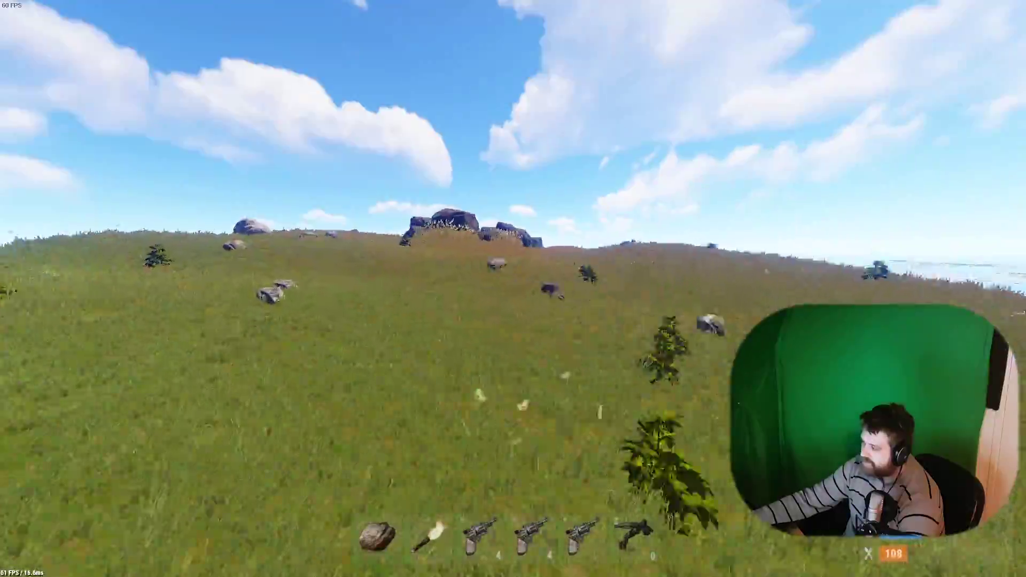
pyautogui.press('w')
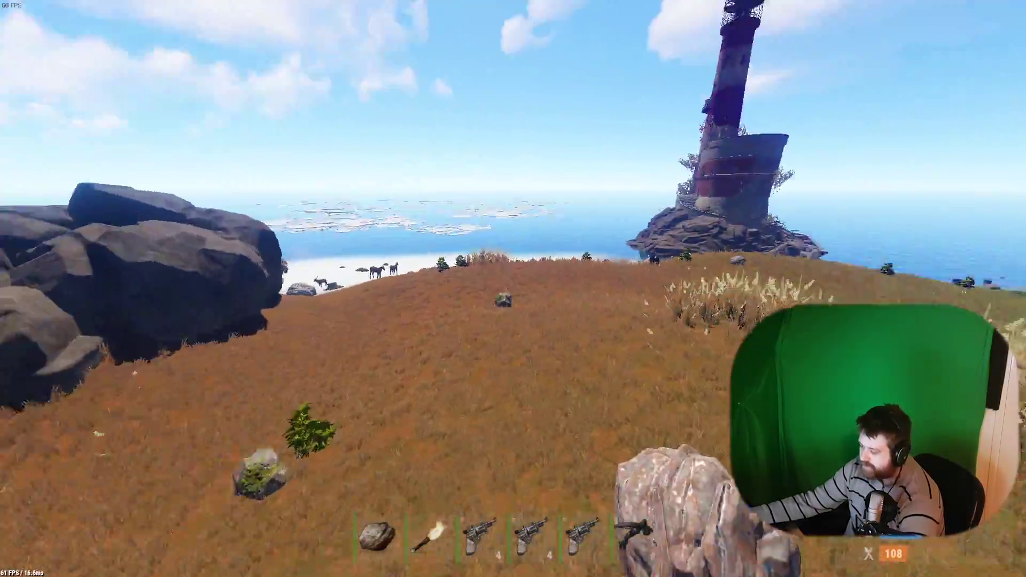
pyautogui.press('w')
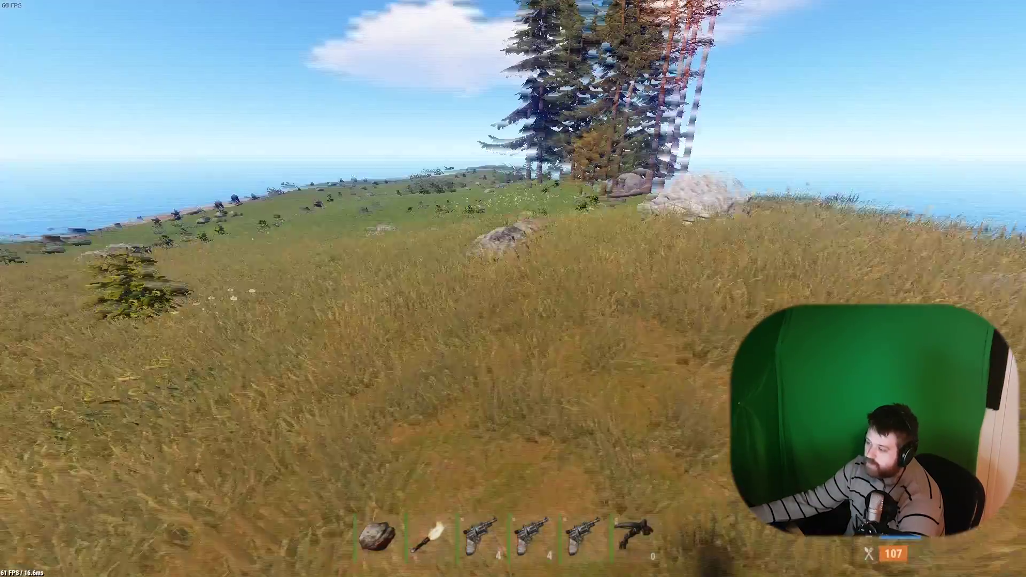
pyautogui.hotkey('alt', 'Tab')
# Open the Players page and select the single player connected from 127.0.0.1.
pyautogui.click(66, 31)
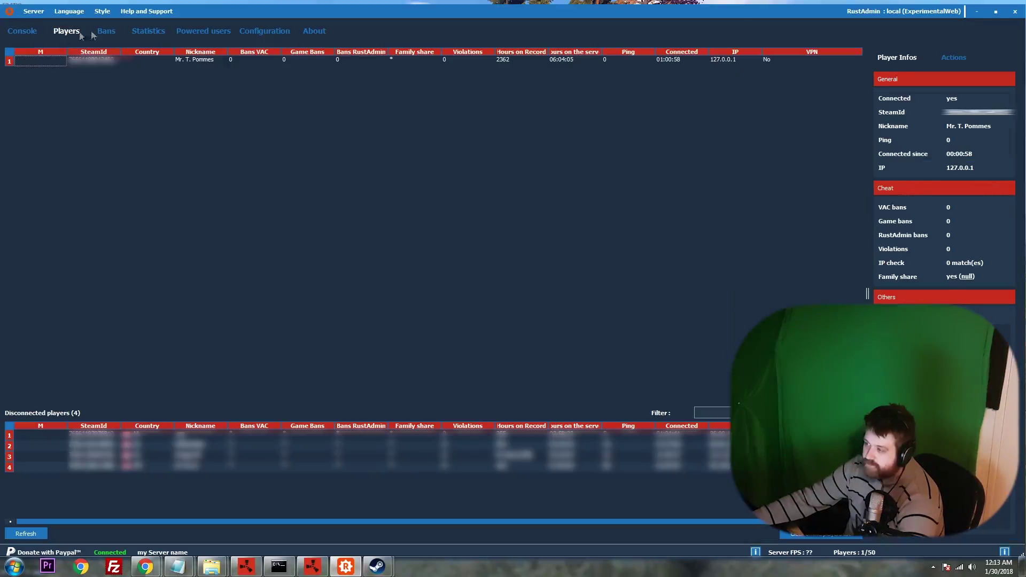
pyautogui.moveTo(283, 10); pyautogui.dragTo(283, 10)
pyautogui.hotkey('alt', 'Tab')
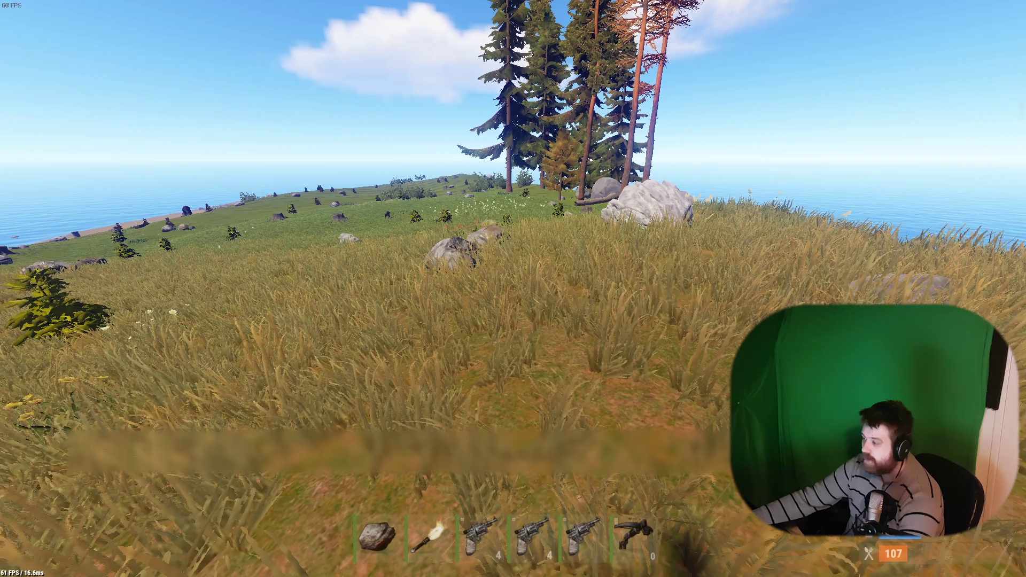
pyautogui.hotkey('alt', 'Tab')
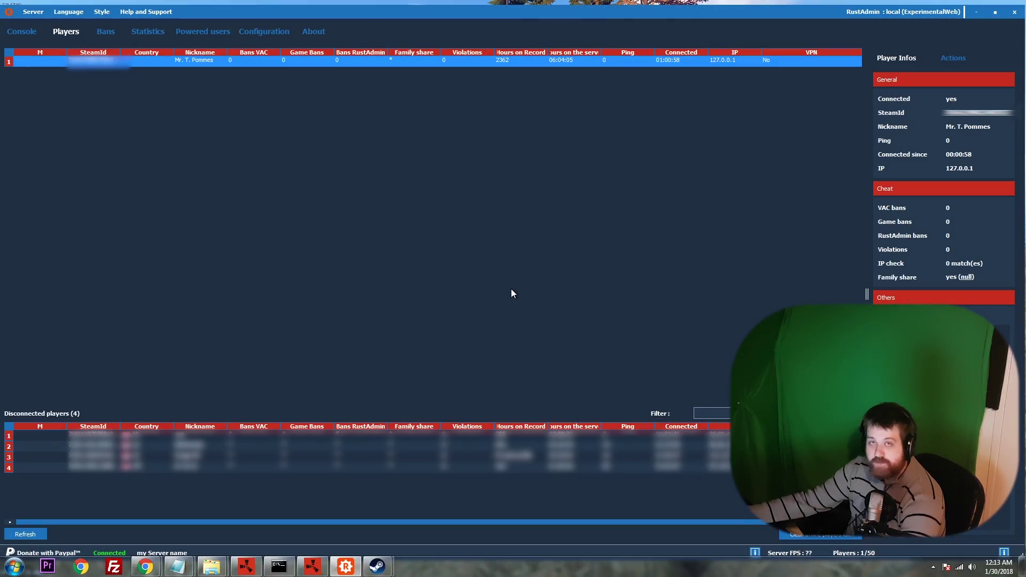